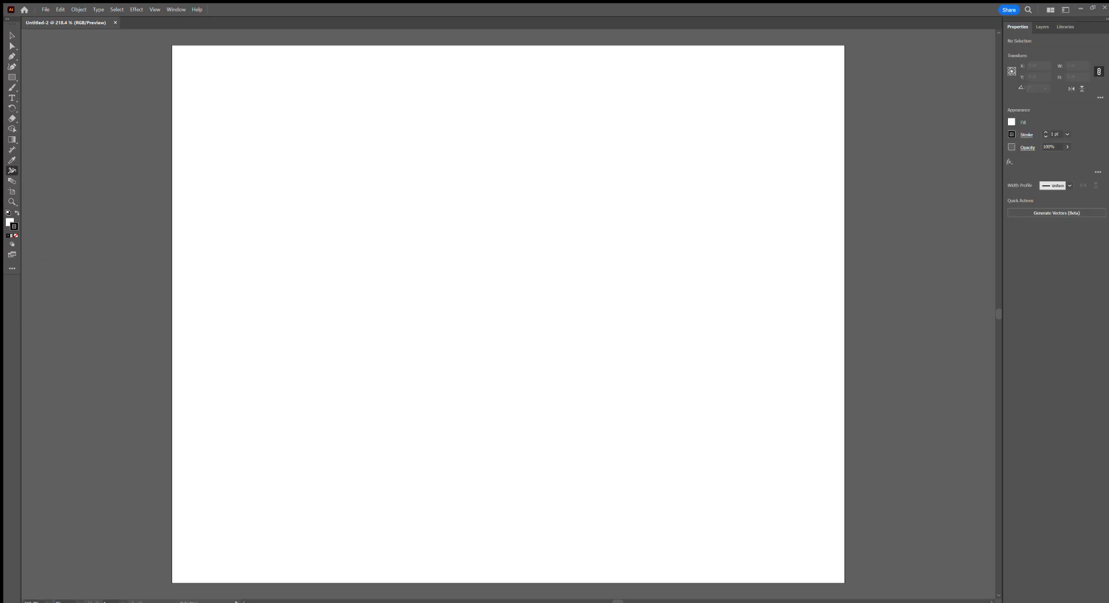
Paste the Winnie the Pooh reference image and scale it down to about 923 pt wide over the left part of the artboard.
key(ctrl+v)
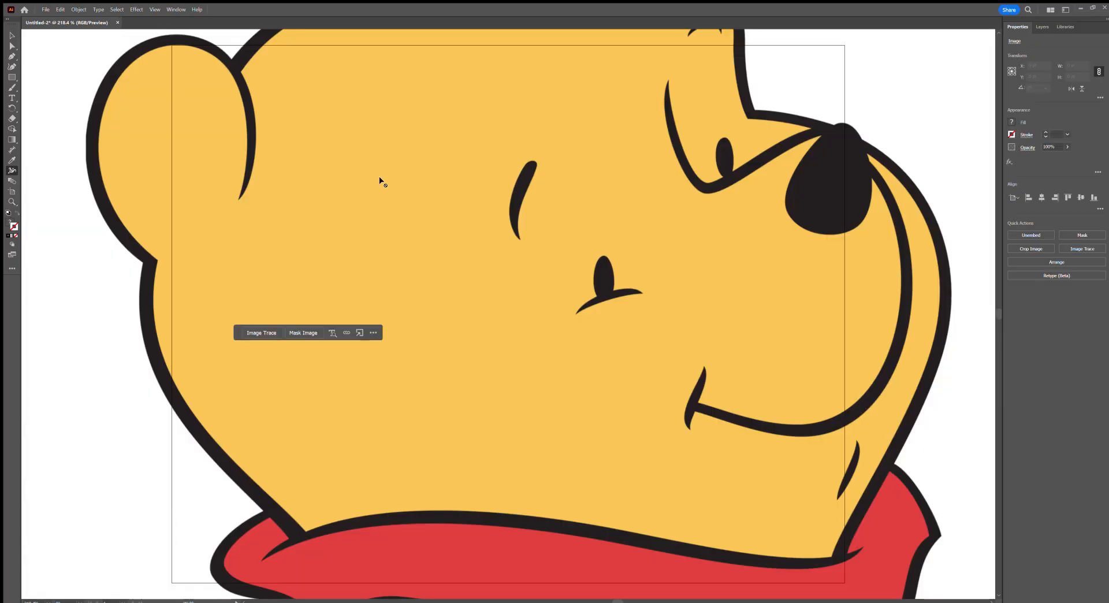
scroll(398, 173, down, 2)
scroll(578, 98, down, 1)
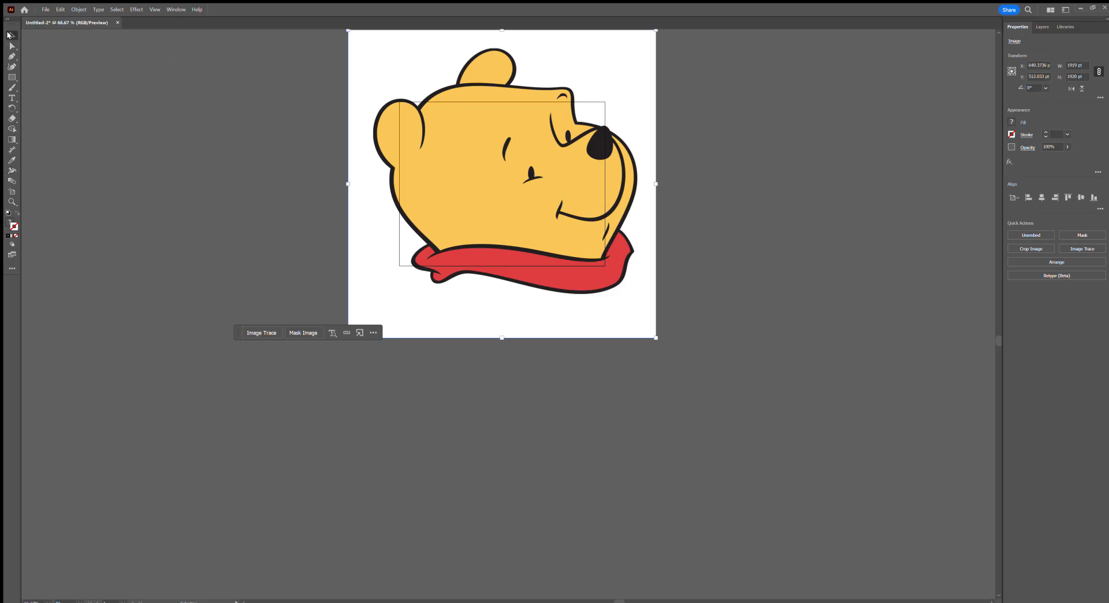
drag(657, 341, 508, 193)
mouse_move(466, 151)
mouse_down()
mouse_move(511, 233)
mouse_move(516, 225)
mouse_up()
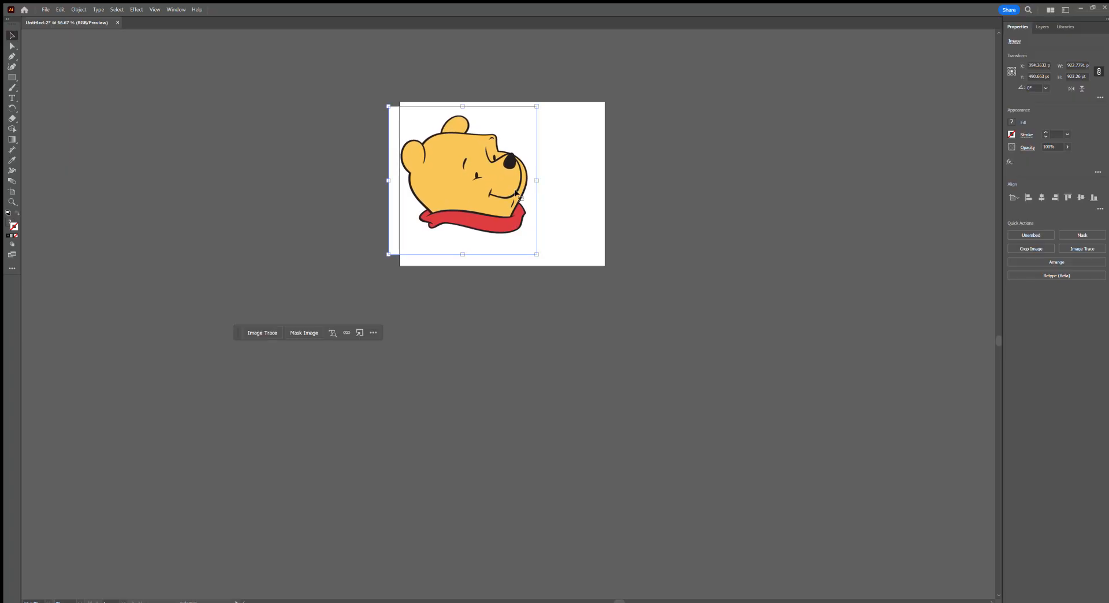
Lock the pasted reference image inside Layer 1.
click(1048, 25)
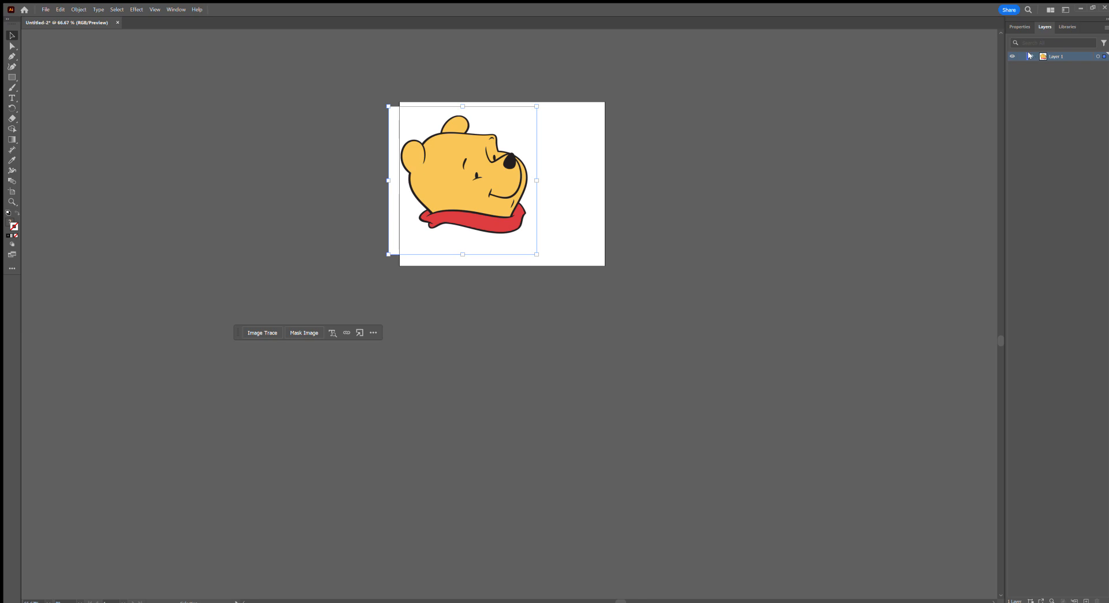
click(1021, 65)
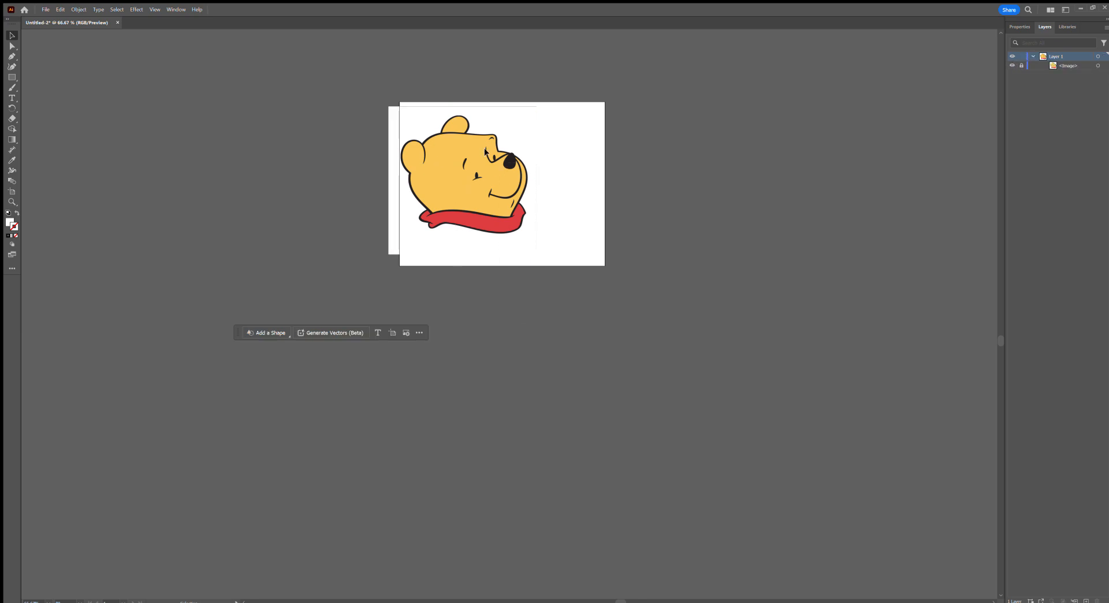
Start a Pen tool path at the left ear's junction with the head and curve it to the base of the upper ear.
scroll(542, 212, up, 2)
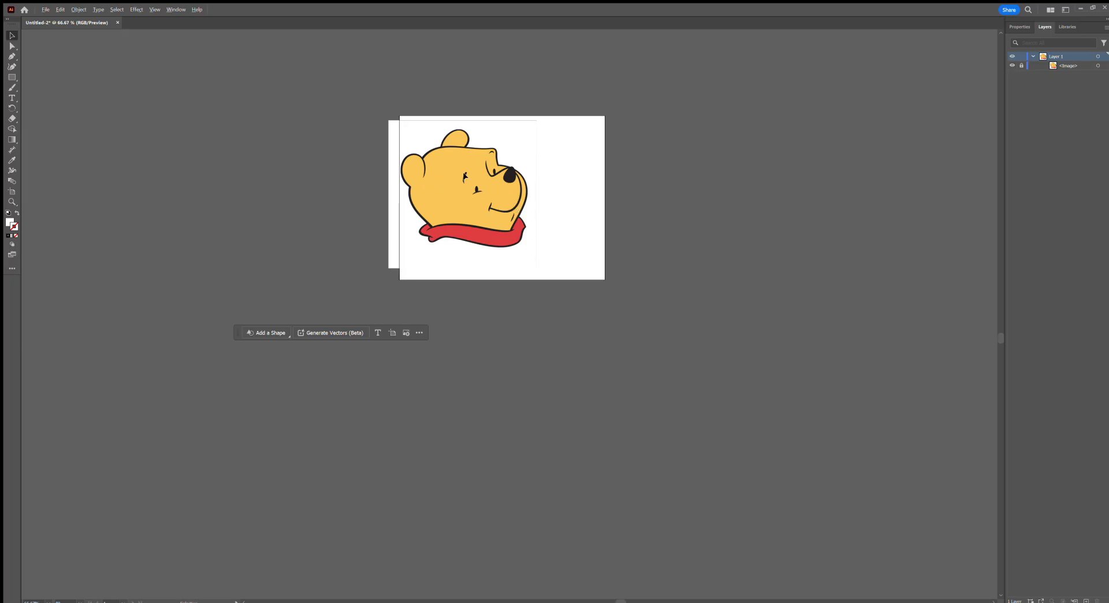
key(ctrl+plus)
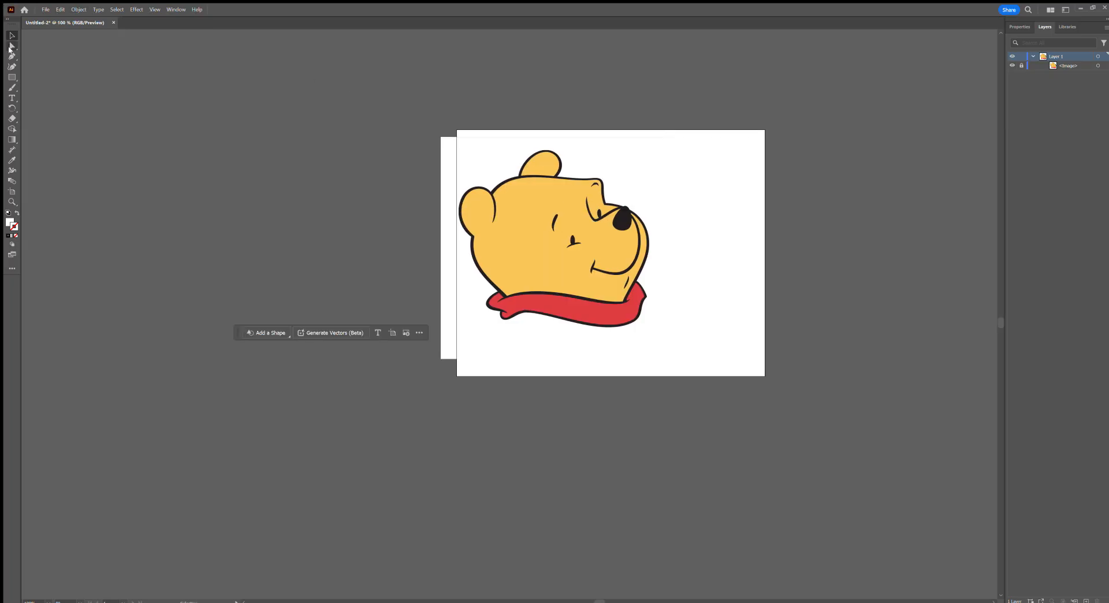
click(10, 50)
scroll(490, 238, up, 5)
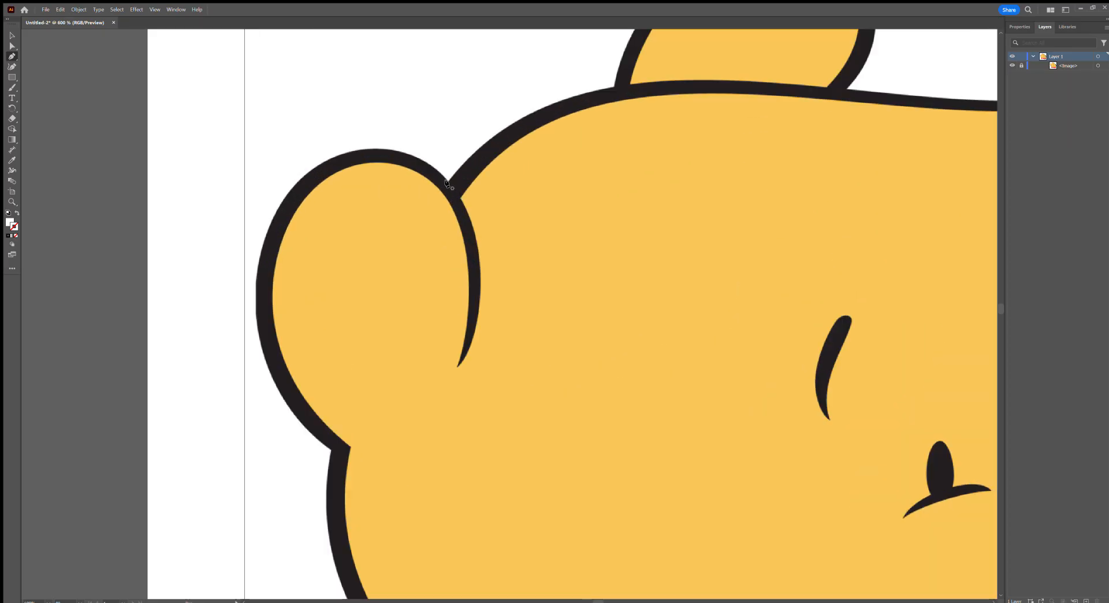
click(447, 182)
drag(612, 87, 704, 73)
drag(741, 60, 617, 214)
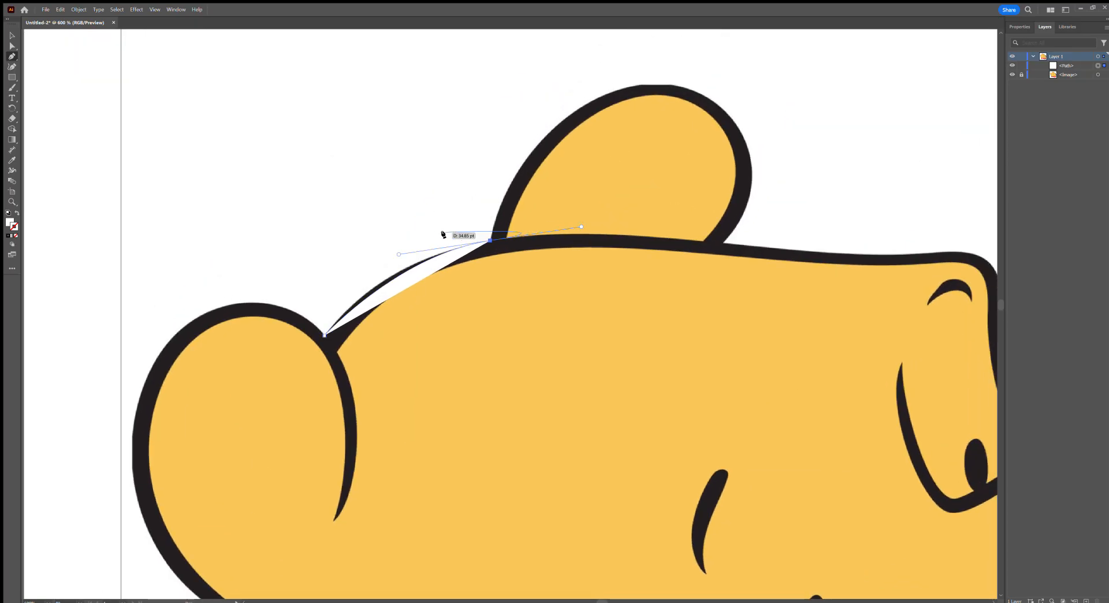
Retract the last anchor's outgoing handle and give the path no fill with a pinkish-red 3 pt stroke.
drag(489, 241, 21, 211)
click(16, 213)
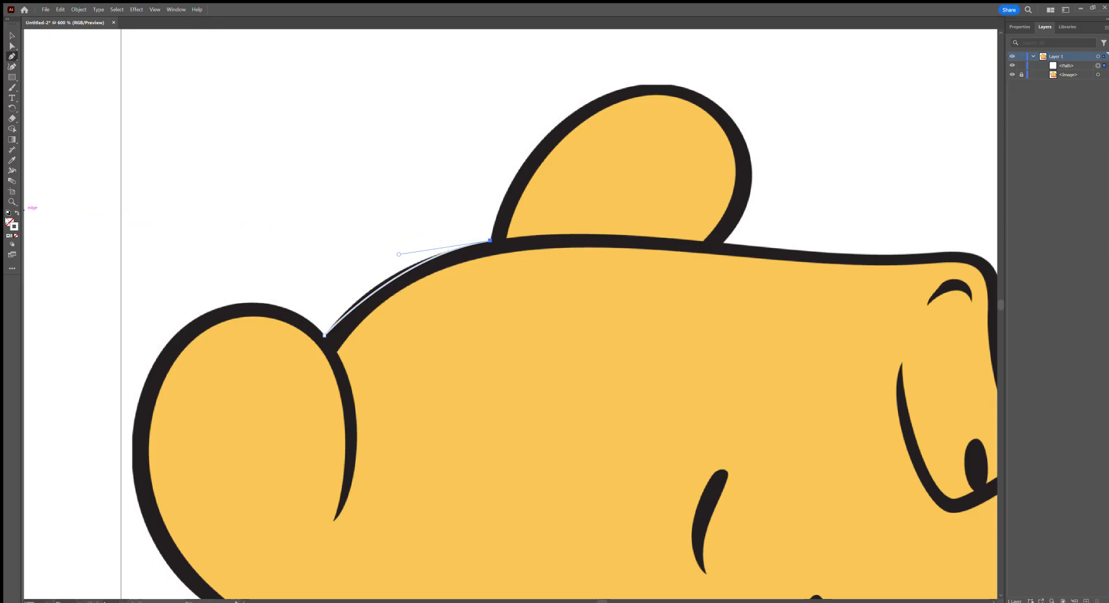
key(ctrl+shift+a)
click(669, 317)
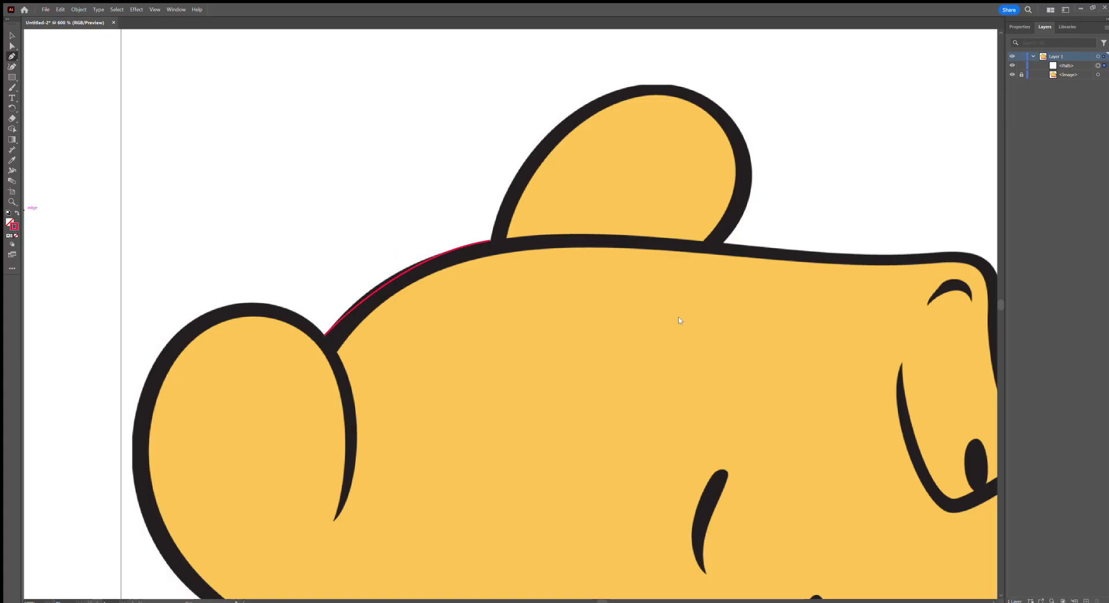
drag(490, 240, 1014, 42)
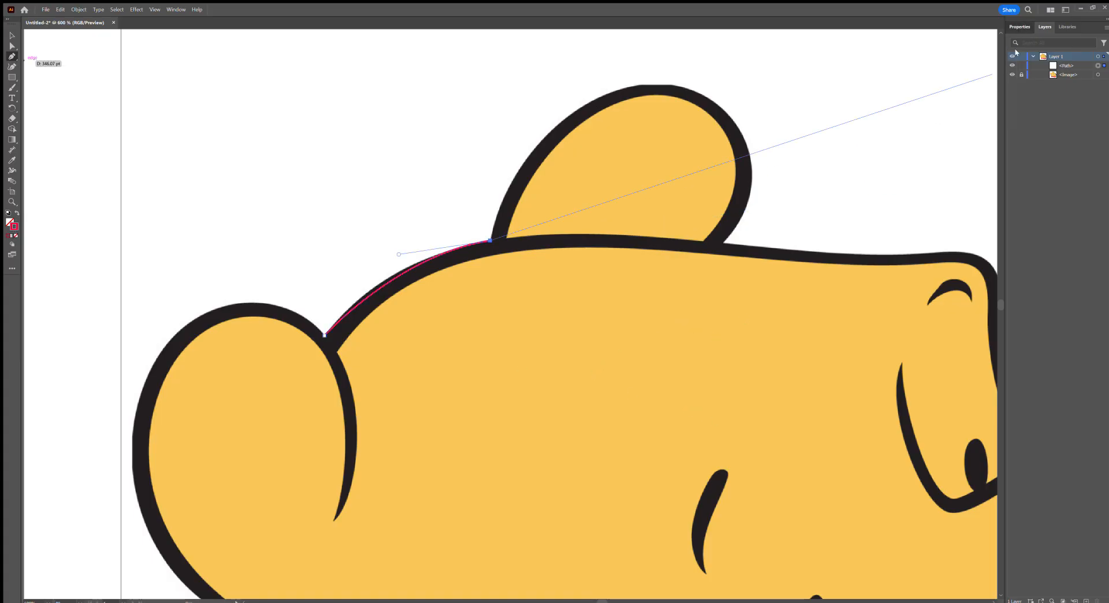
click(1020, 27)
click(1045, 132)
click(1045, 132)
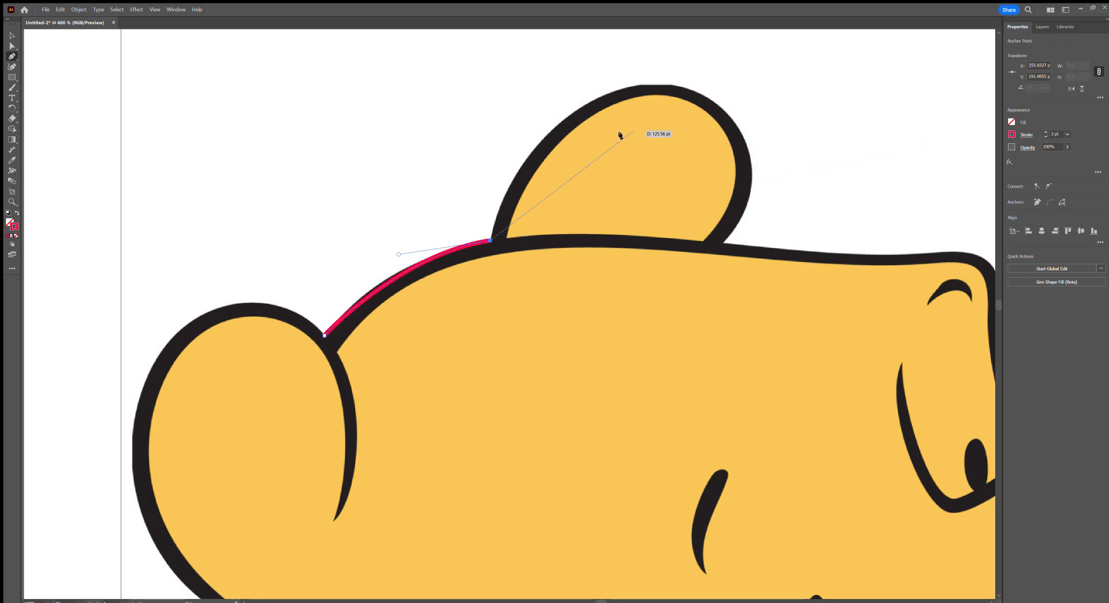
Continue the path around the upper ear's outer edge to its right base, adjusting the curve handles to fit the outline.
mouse_move(658, 85)
mouse_down()
mouse_move(765, 101)
mouse_move(799, 72)
mouse_up()
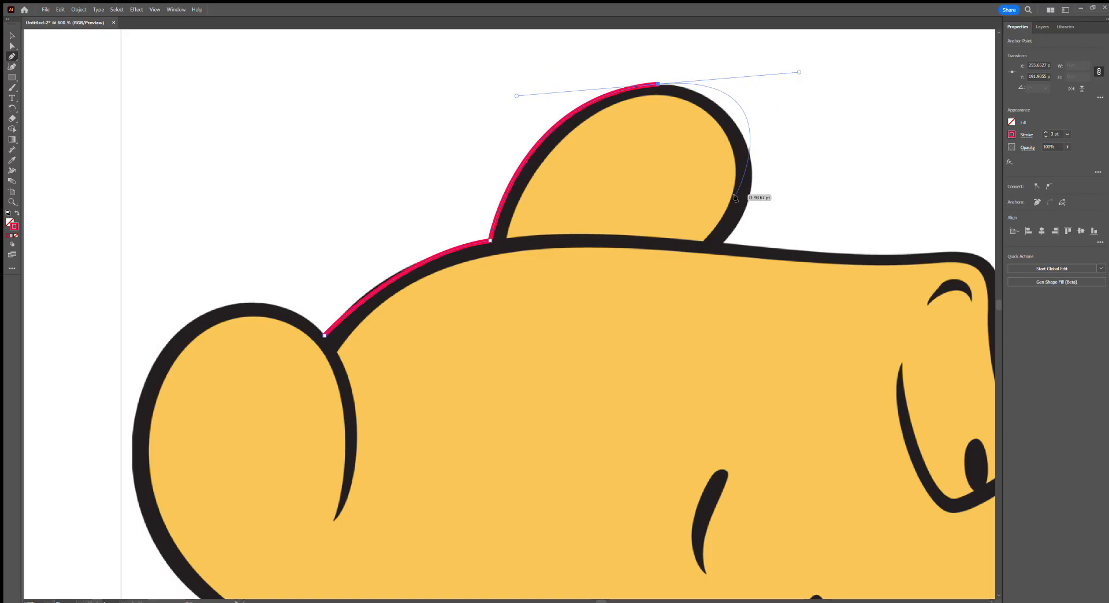
click(725, 240)
drag(719, 244, 692, 271)
drag(798, 73, 756, 77)
mouse_move(754, 212)
mouse_down()
mouse_move(790, 183)
mouse_move(775, 191)
mouse_up()
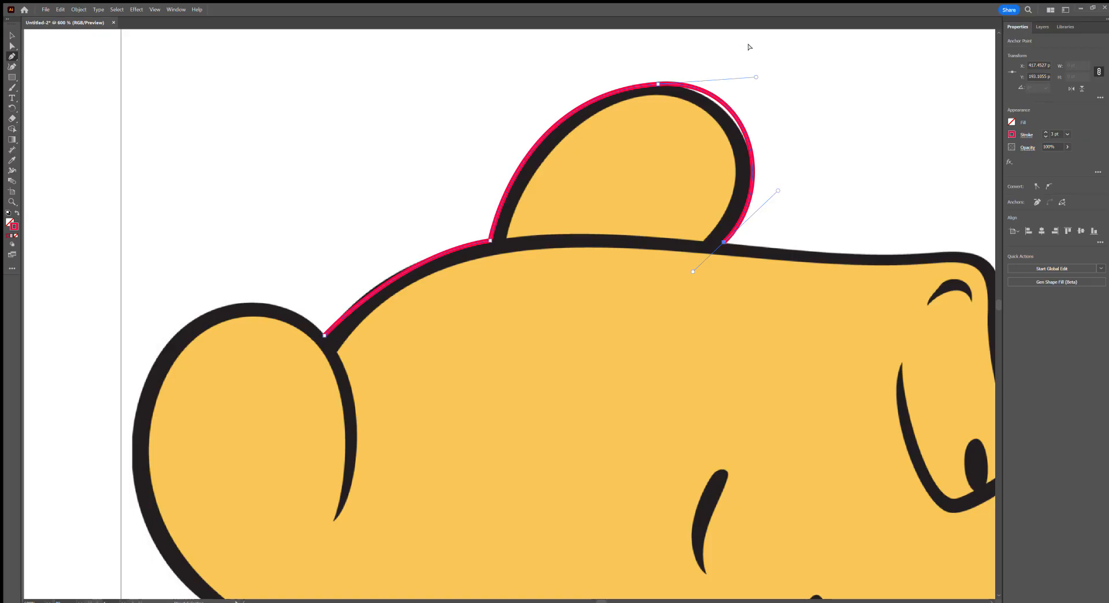
drag(756, 77, 742, 78)
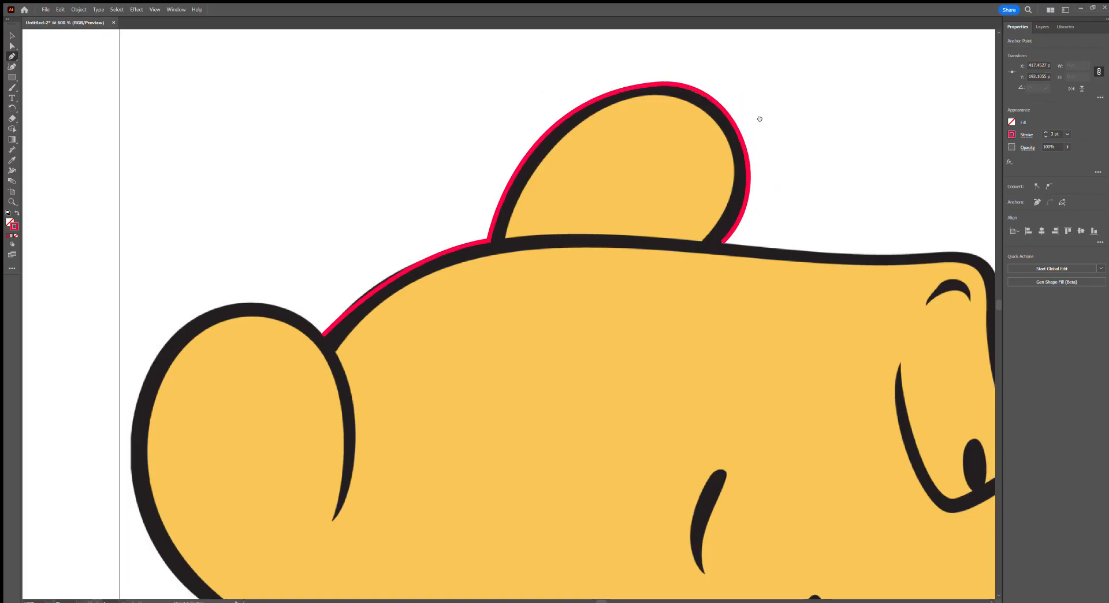
Trace along the top of the head and down the forehead to the corner where the muzzle begins.
drag(755, 135, 487, 65)
click(457, 170)
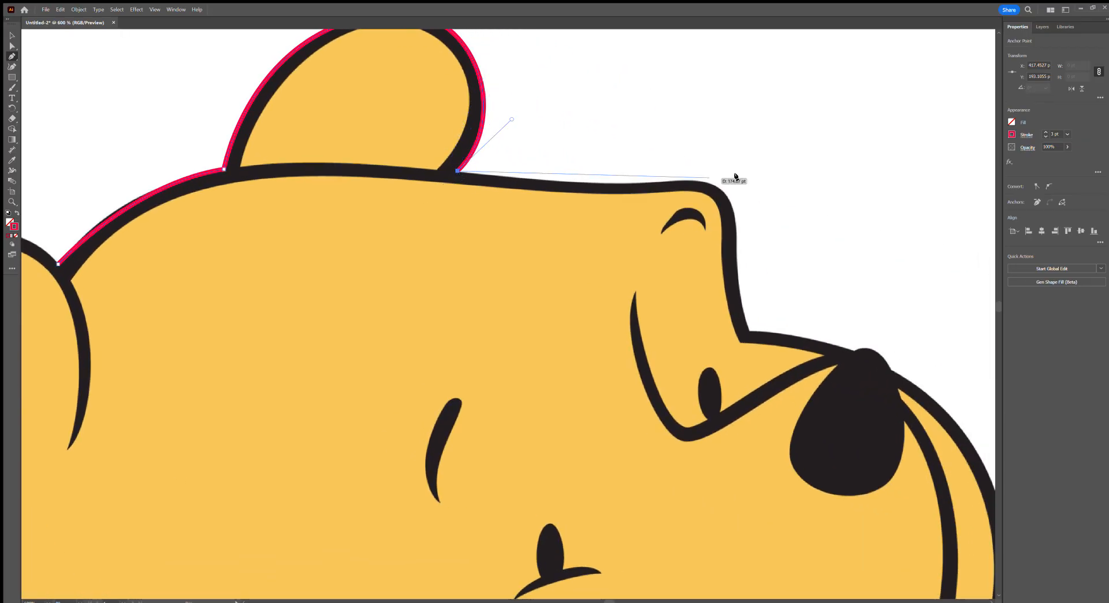
click(604, 185)
drag(644, 183, 646, 183)
drag(734, 198, 656, 126)
drag(601, 150, 603, 178)
click(612, 215)
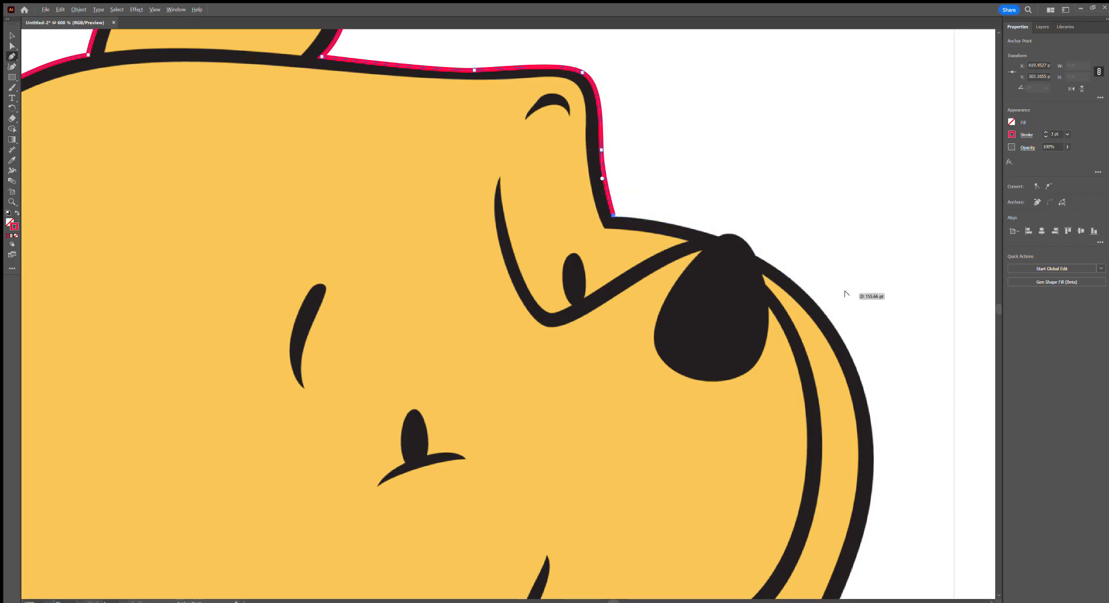
Curve the path over the nose and down the front of the muzzle, adjusting the handles to match the outline.
drag(829, 294, 587, 163)
scroll(588, 162, down, 2)
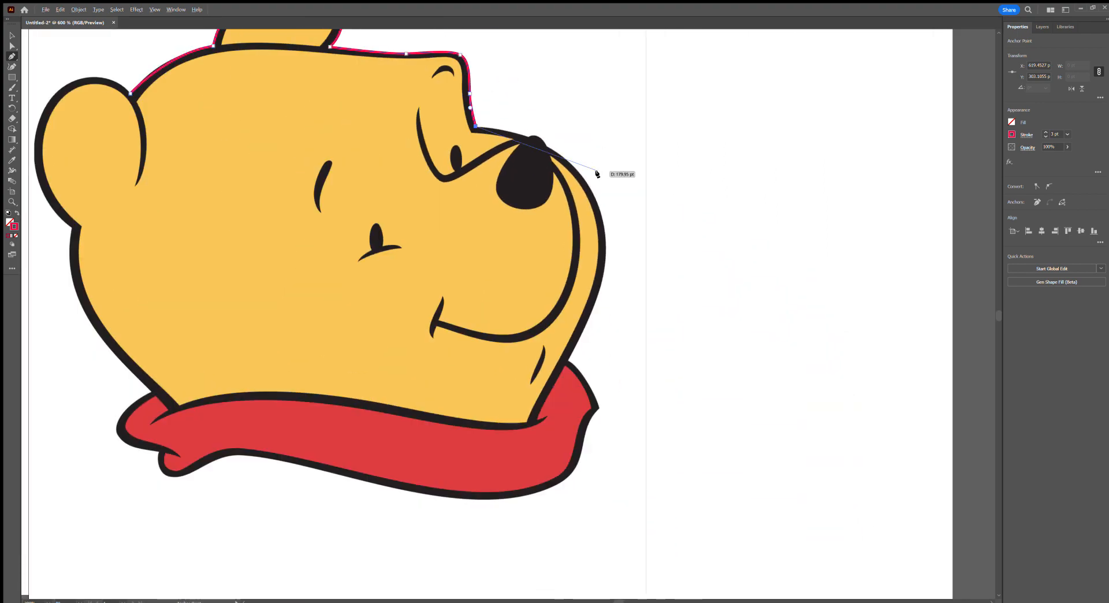
drag(602, 222, 620, 312)
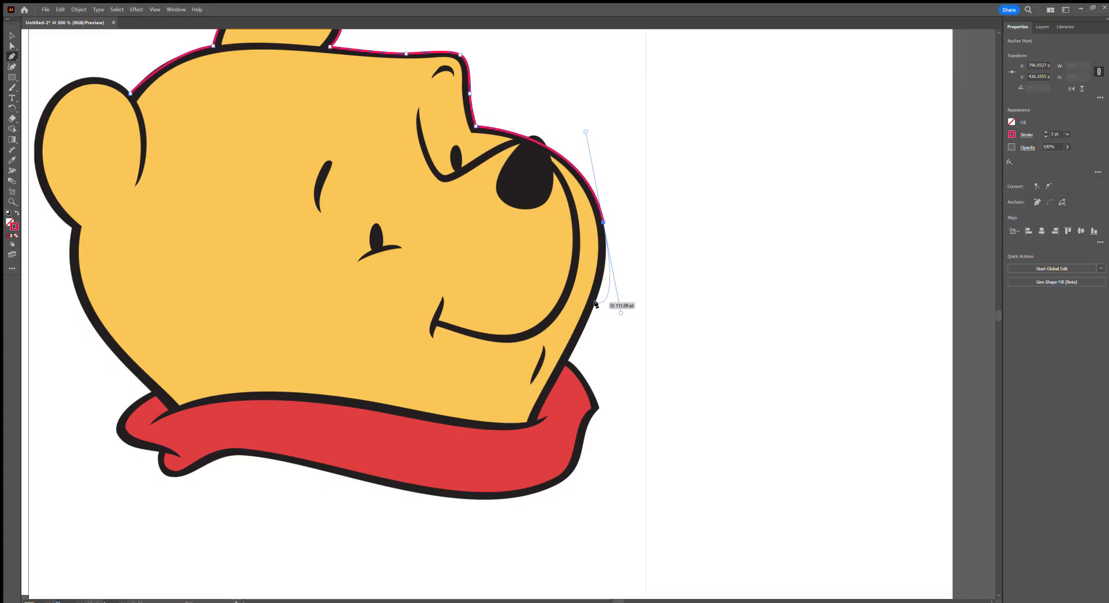
drag(602, 280, 618, 306)
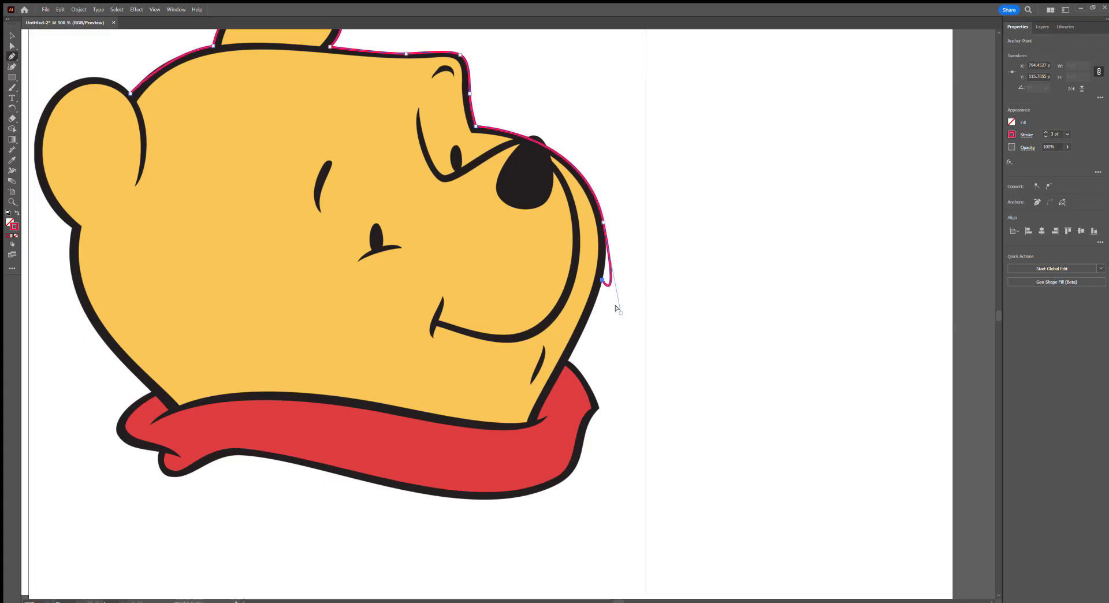
key(ctrl+z)
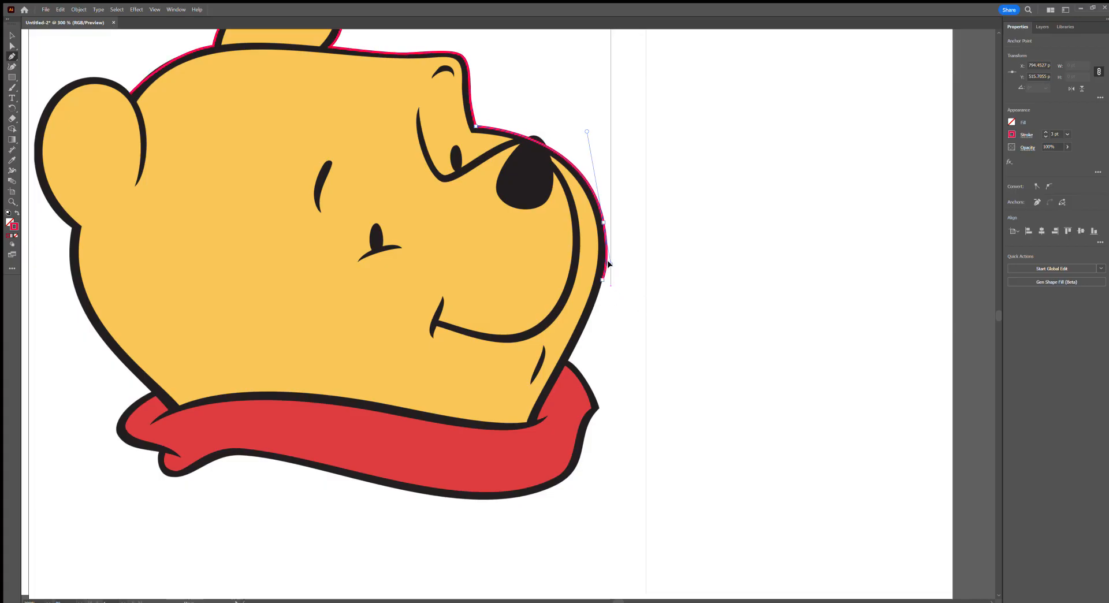
drag(601, 278, 600, 277)
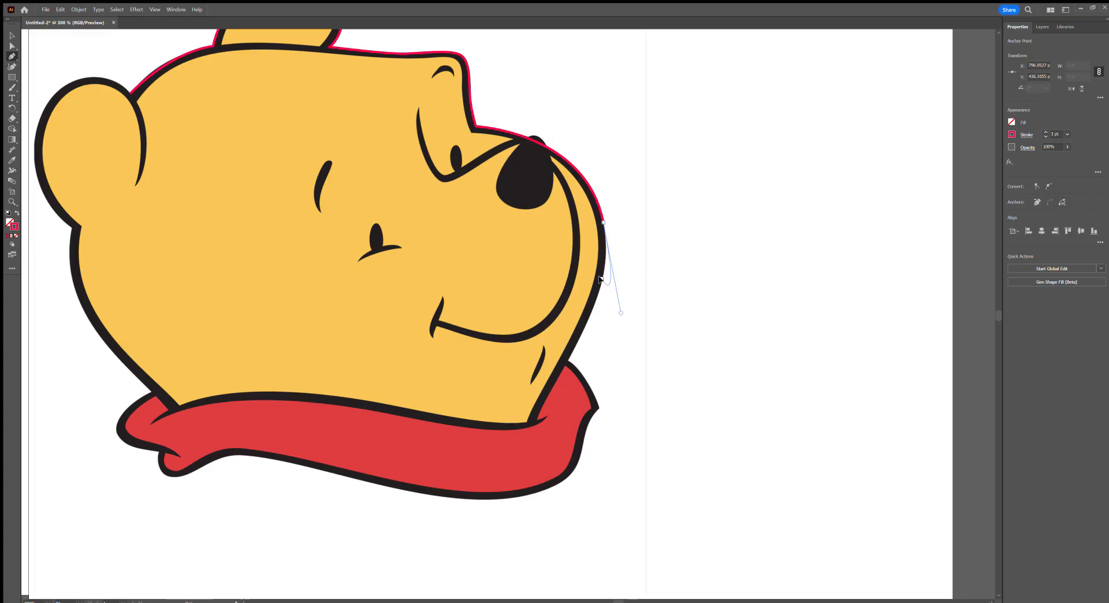
drag(621, 313, 609, 252)
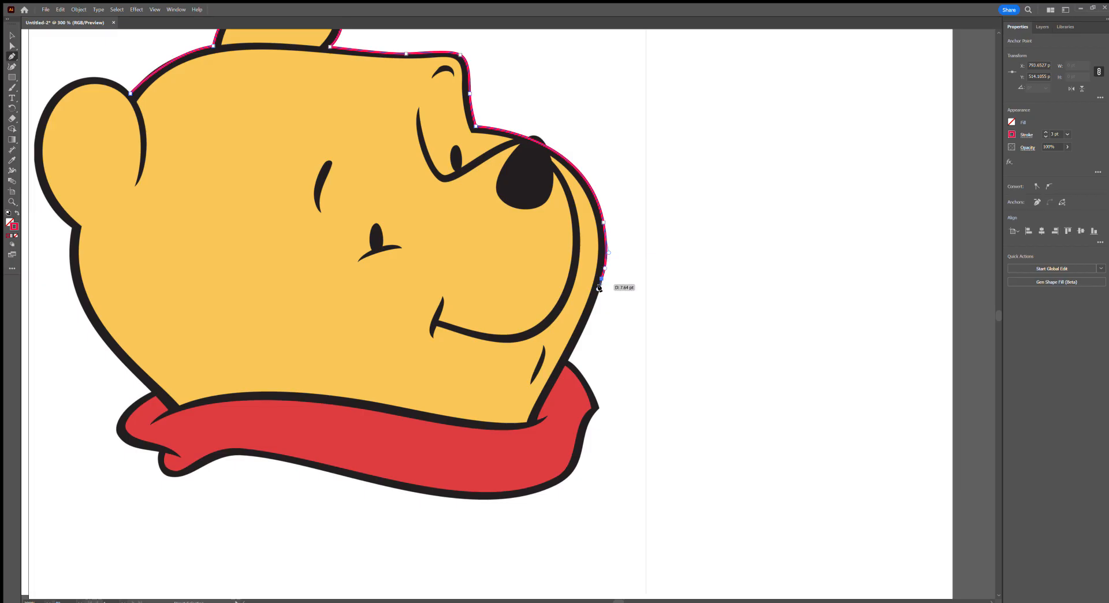
Extend the path down the jaw to the scarf and trace around the scarf's right tip and edge.
click(568, 359)
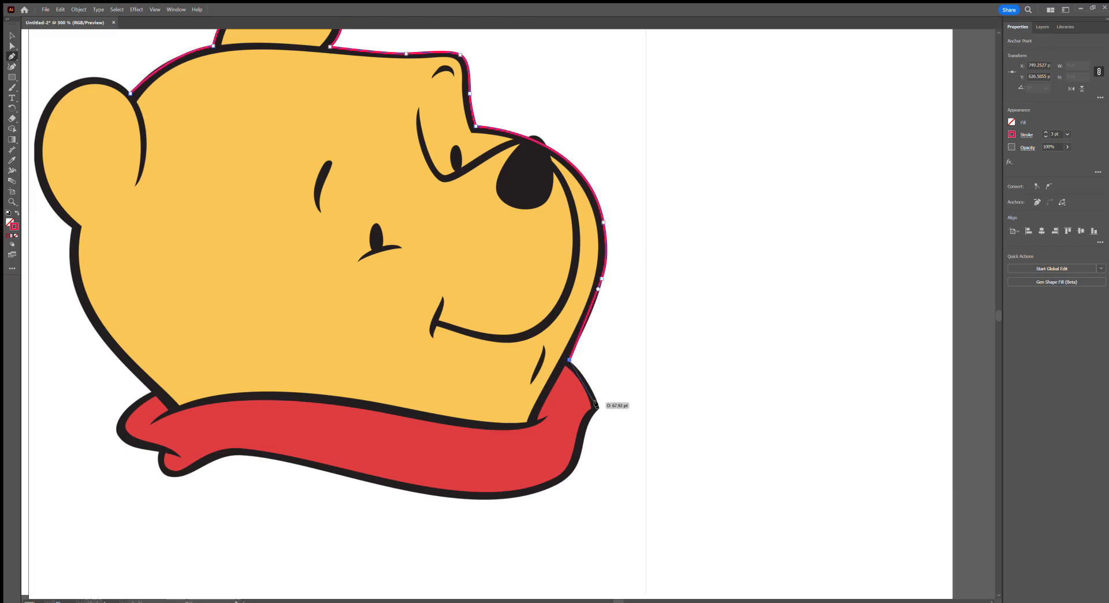
drag(597, 420, 598, 420)
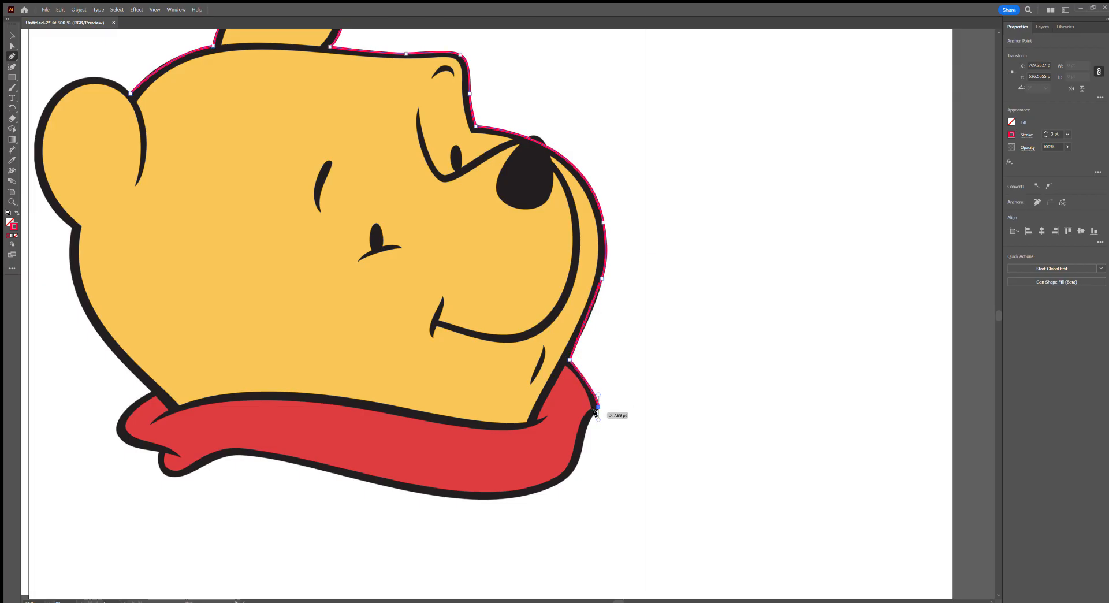
click(597, 408)
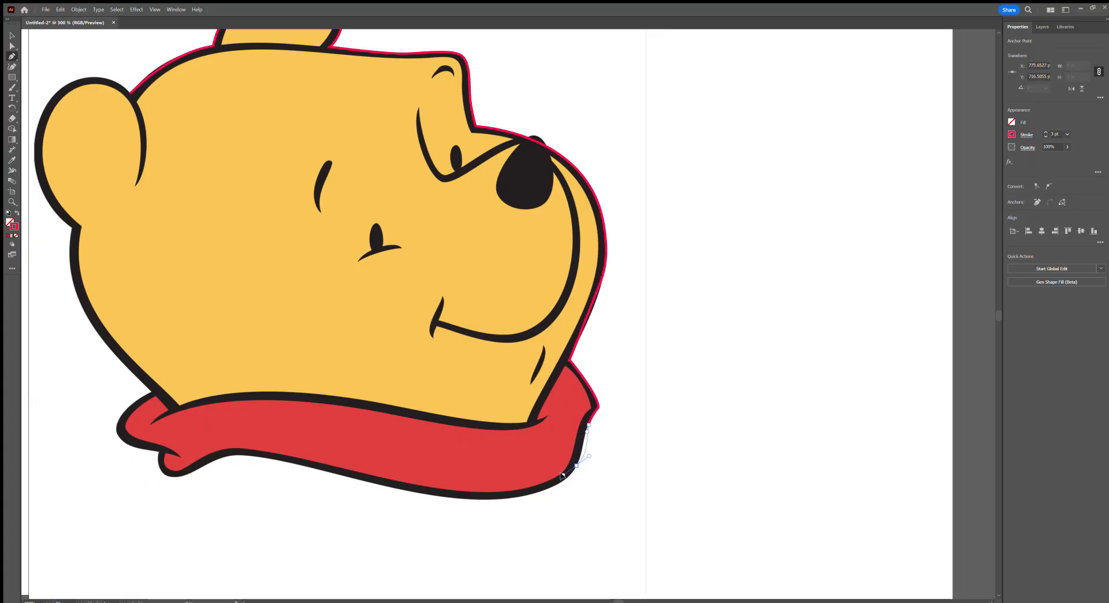
Trace the scarf's lower edge and around its small left fold, reshaping the fold's curve to follow the outline.
drag(517, 480, 650, 444)
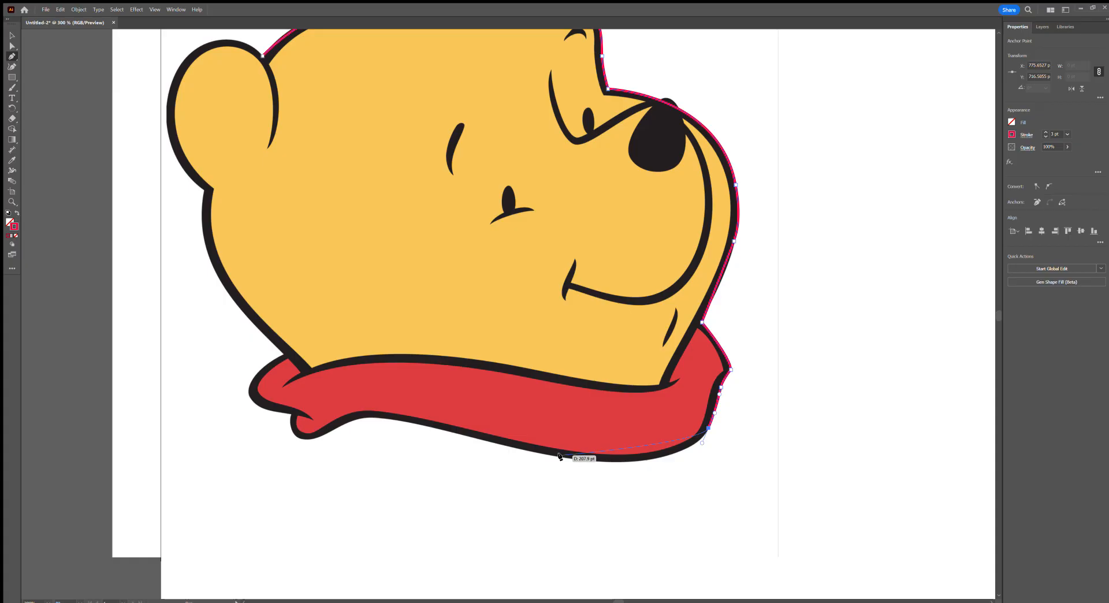
drag(560, 457, 466, 436)
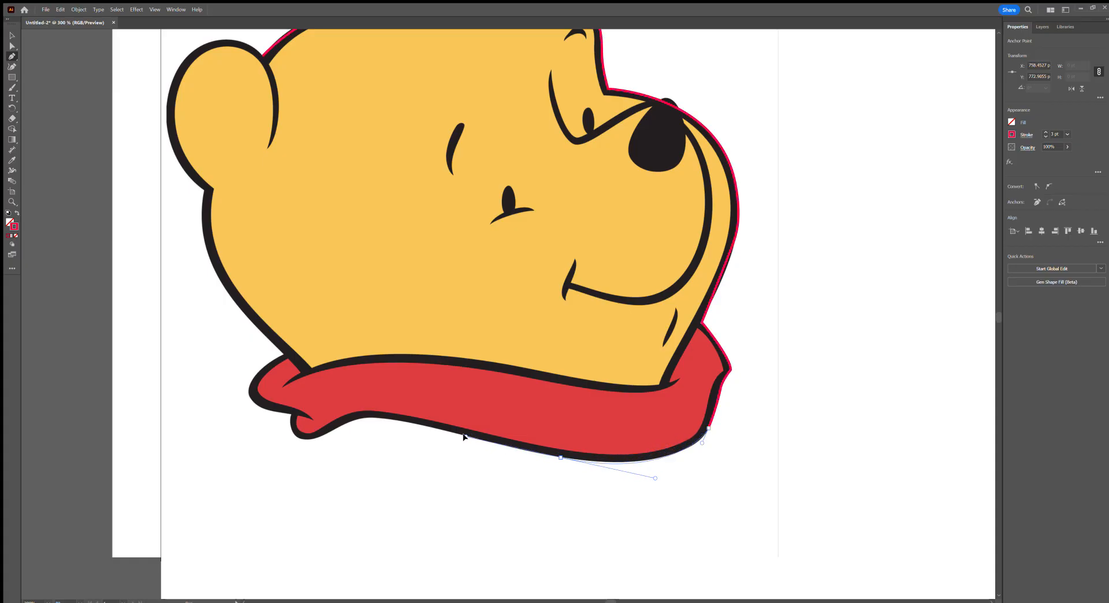
drag(370, 417, 354, 417)
drag(298, 439, 291, 426)
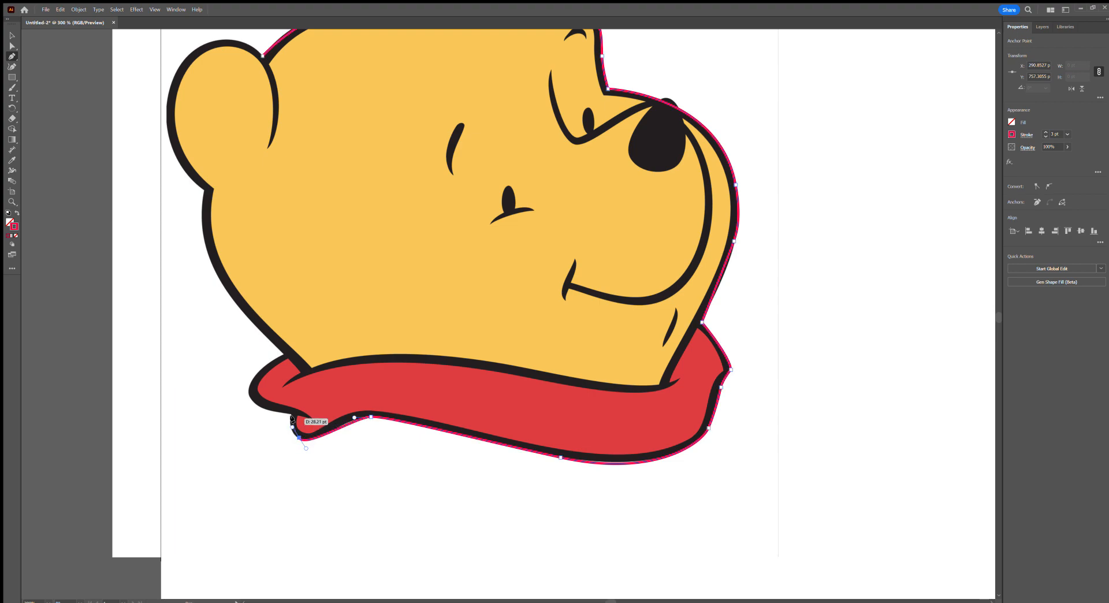
click(291, 414)
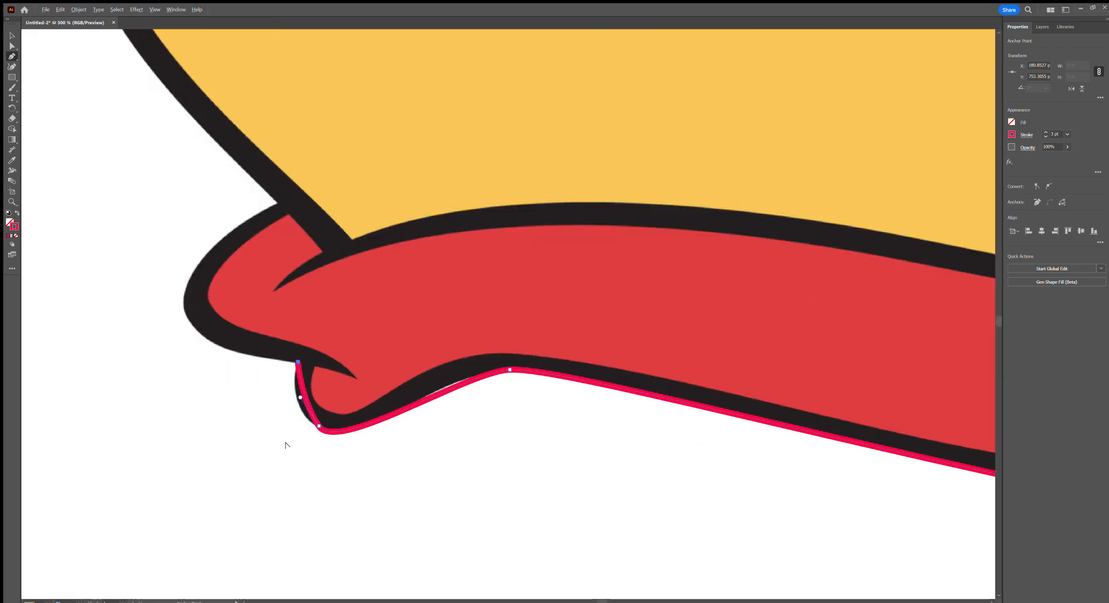
scroll(286, 446, up, 3)
drag(298, 396, 281, 388)
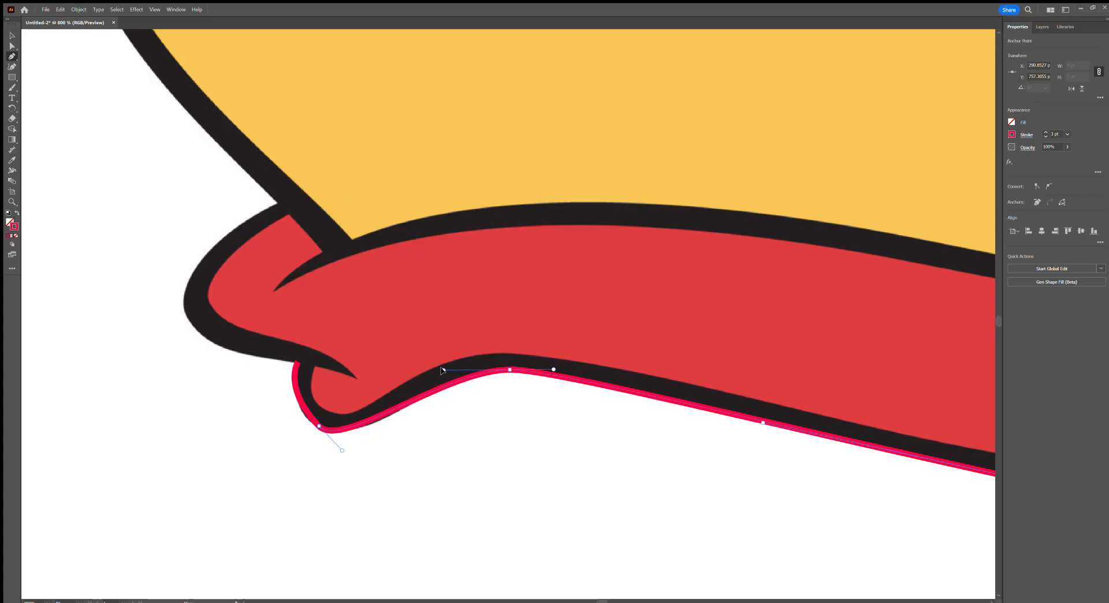
Trace the scarf's rounded left end up to its junction with the back of the neck.
drag(260, 320, 387, 378)
drag(311, 367, 313, 322)
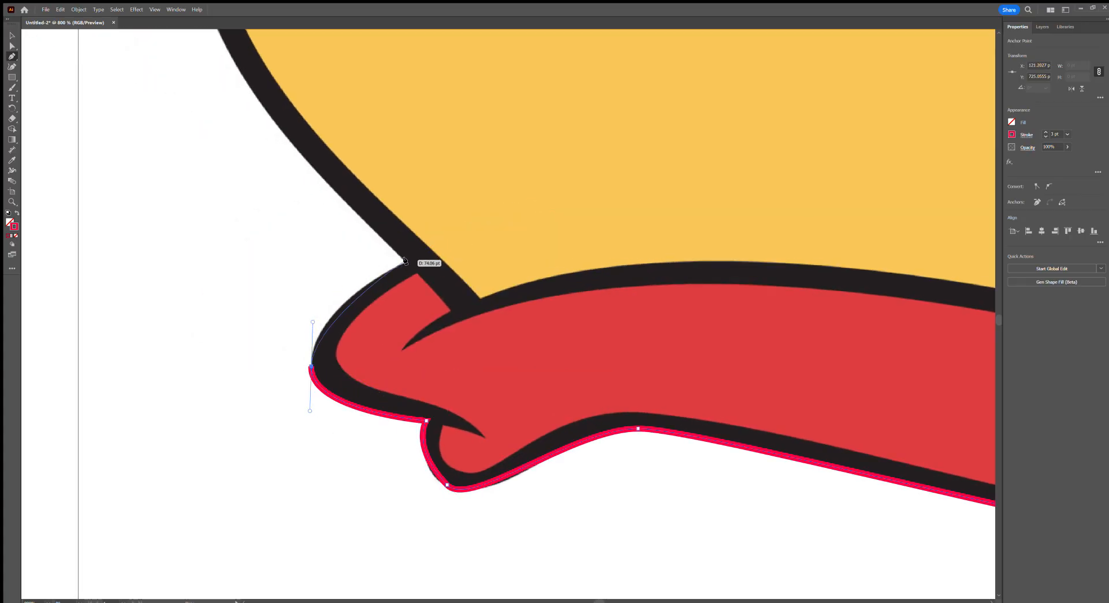
drag(404, 263, 462, 231)
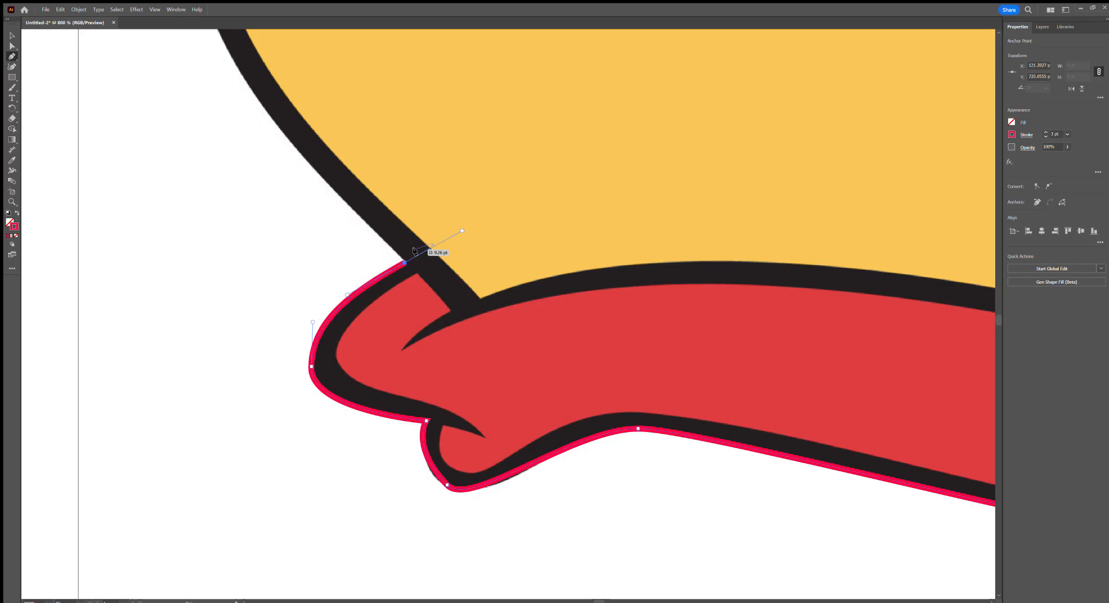
Trace the back of the neck from the scarf up to the base of the rear ear.
scroll(424, 231, down, 4)
drag(467, 144, 510, 356)
drag(413, 391, 411, 370)
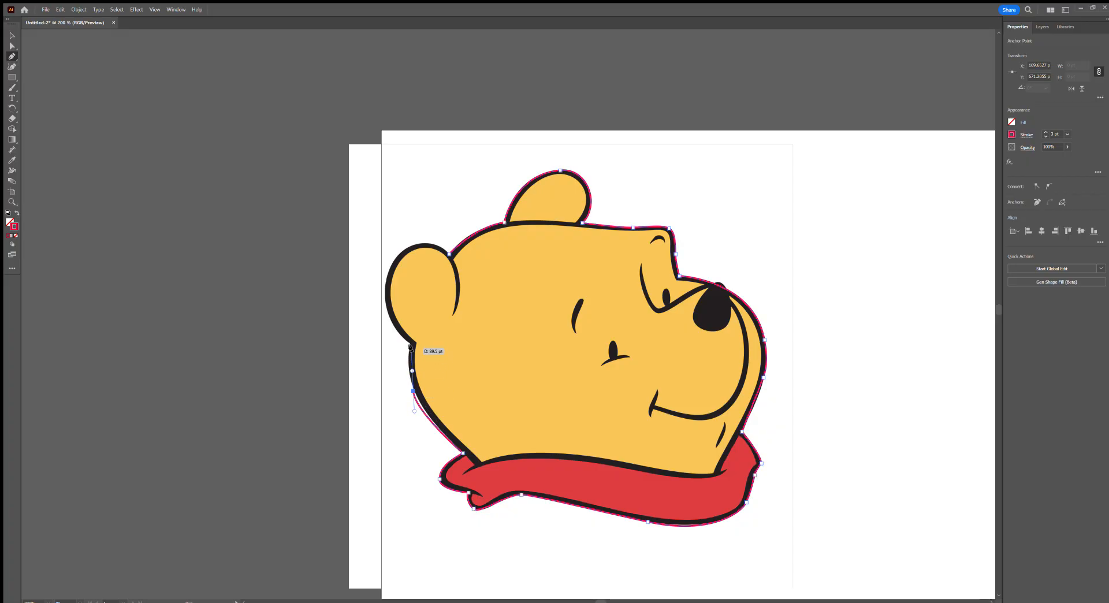
scroll(414, 390, up, 5)
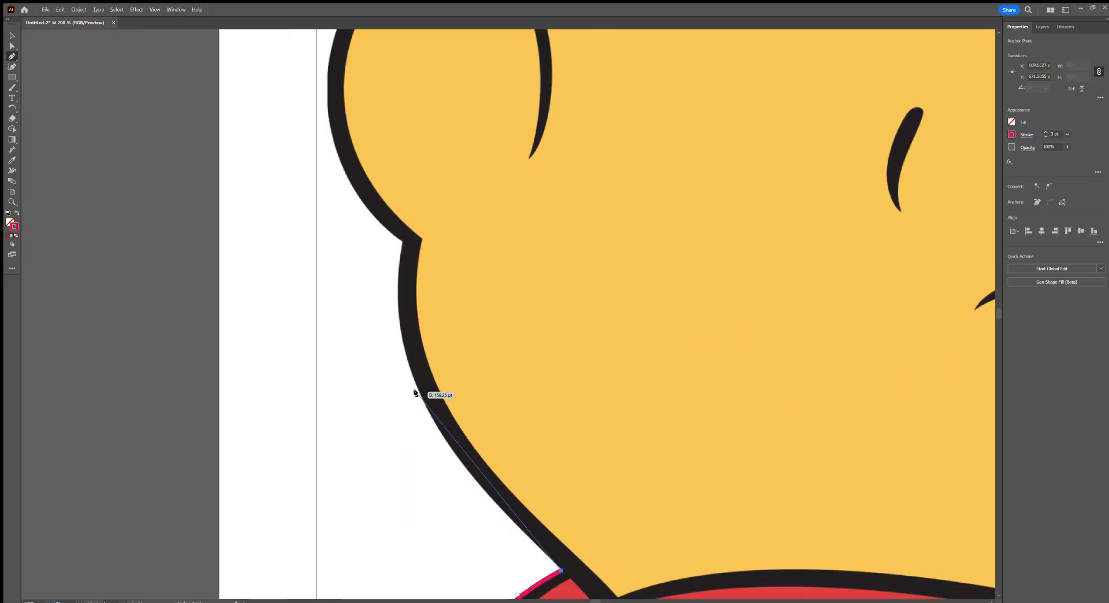
drag(401, 350, 399, 340)
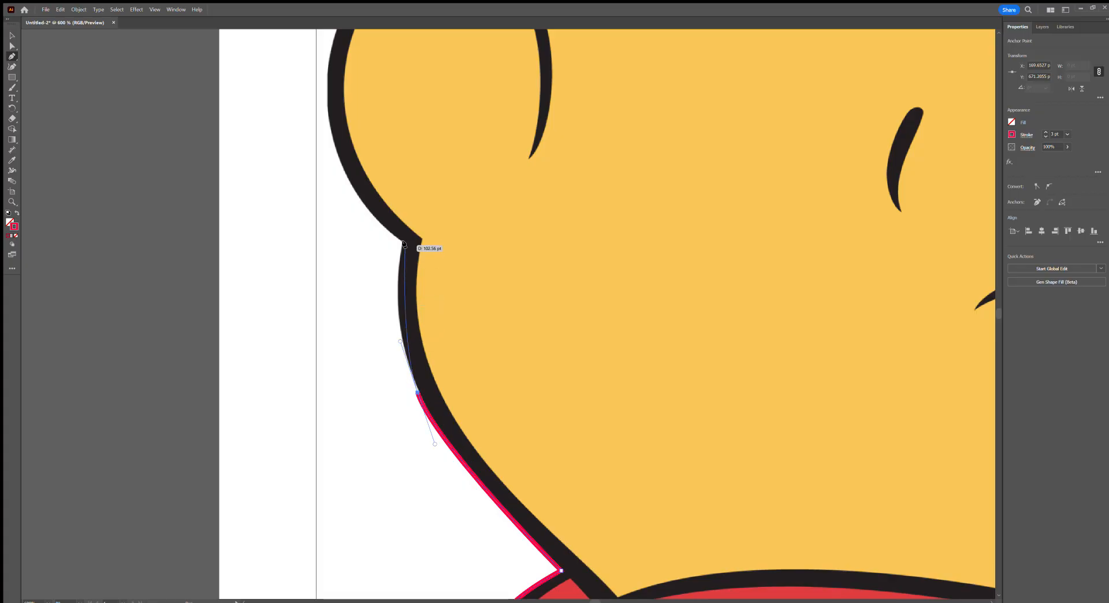
drag(402, 243, 480, 467)
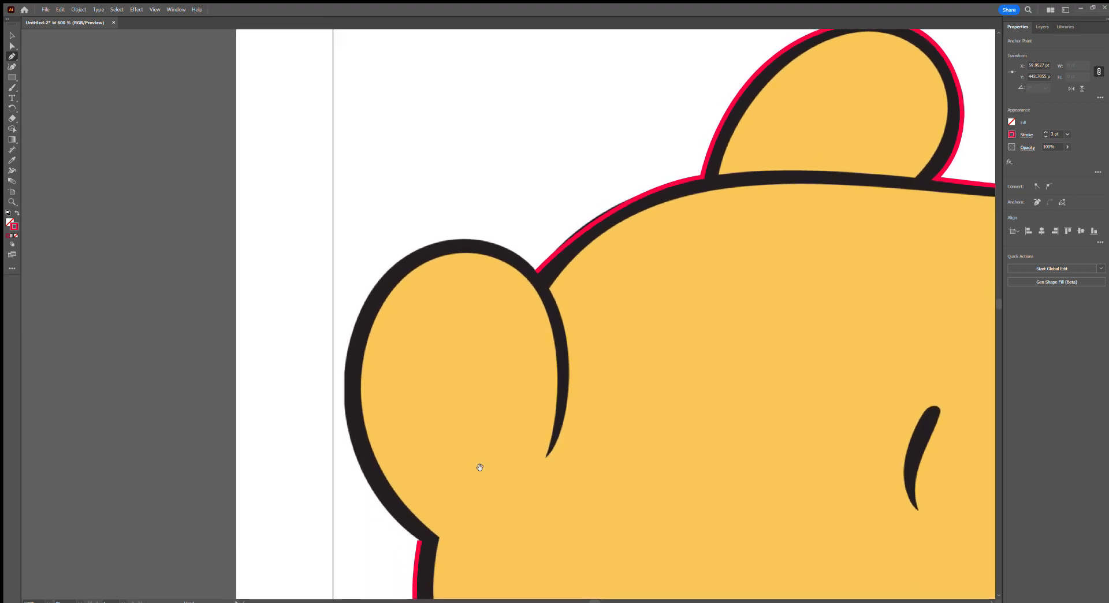
Trace around the rear ear to close the head outline, reshaping the ear's top curve to follow the image.
drag(364, 301, 432, 165)
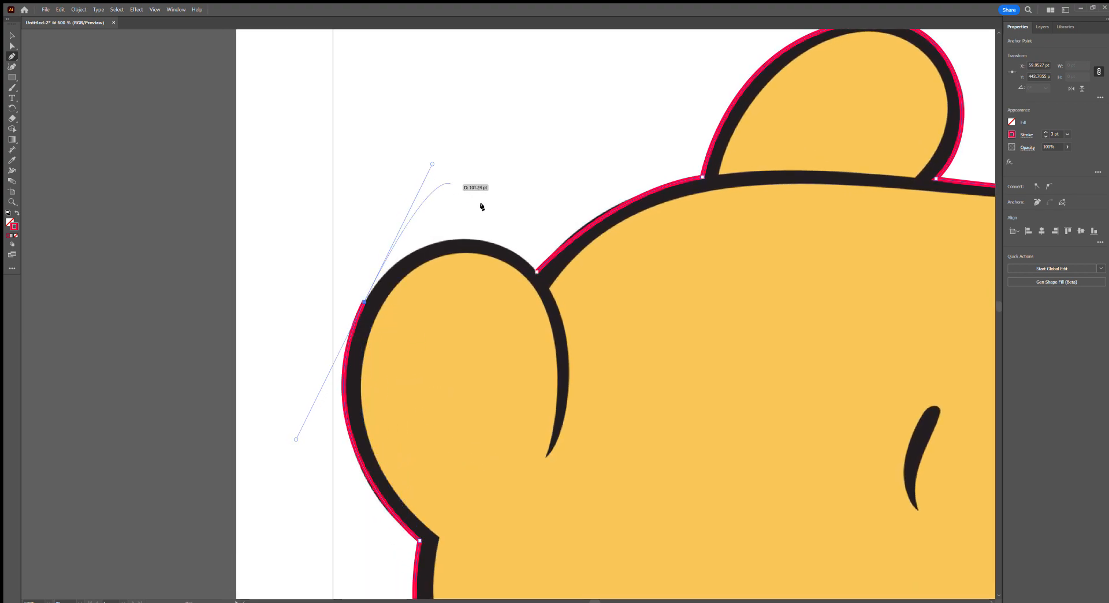
click(536, 268)
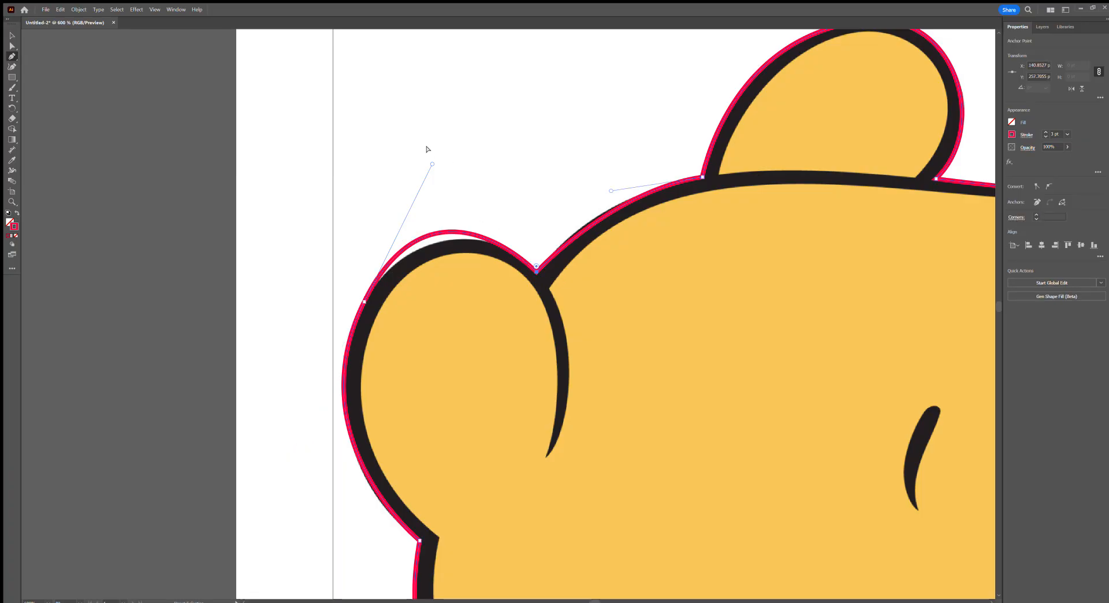
mouse_move(432, 166)
mouse_down()
mouse_move(423, 178)
mouse_move(433, 180)
mouse_move(429, 172)
mouse_up()
click(445, 234)
drag(444, 235, 455, 238)
Start a new path at the junction of neck and scarf and trace the scarf's upper edge to below the chin.
drag(589, 174, 255, 265)
scroll(592, 287, down, 3)
drag(588, 335, 518, 211)
scroll(448, 451, up, 2)
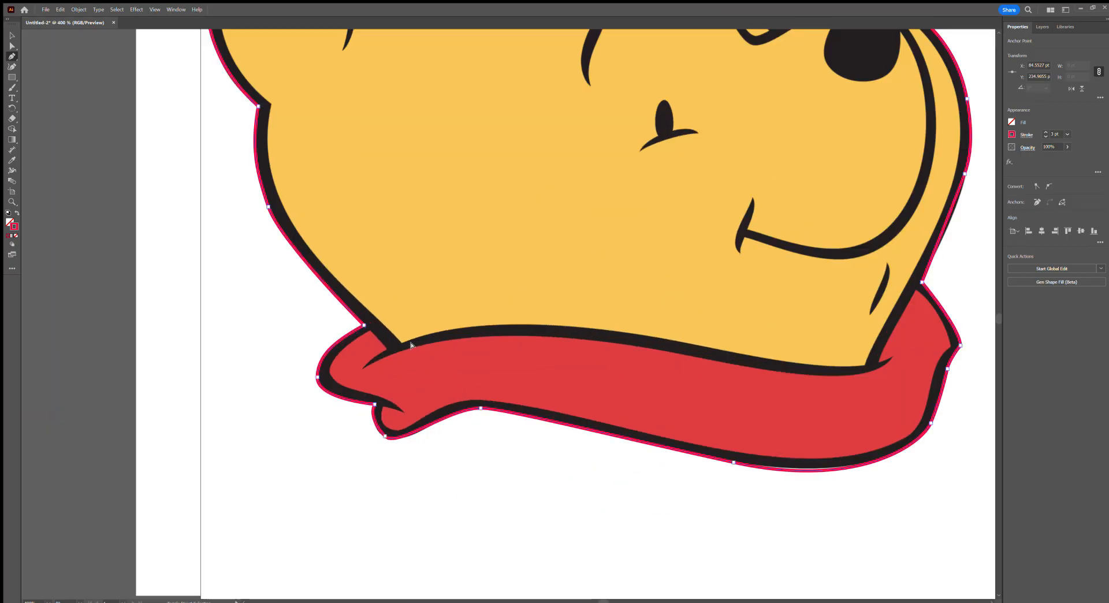
ctrl+click(388, 349)
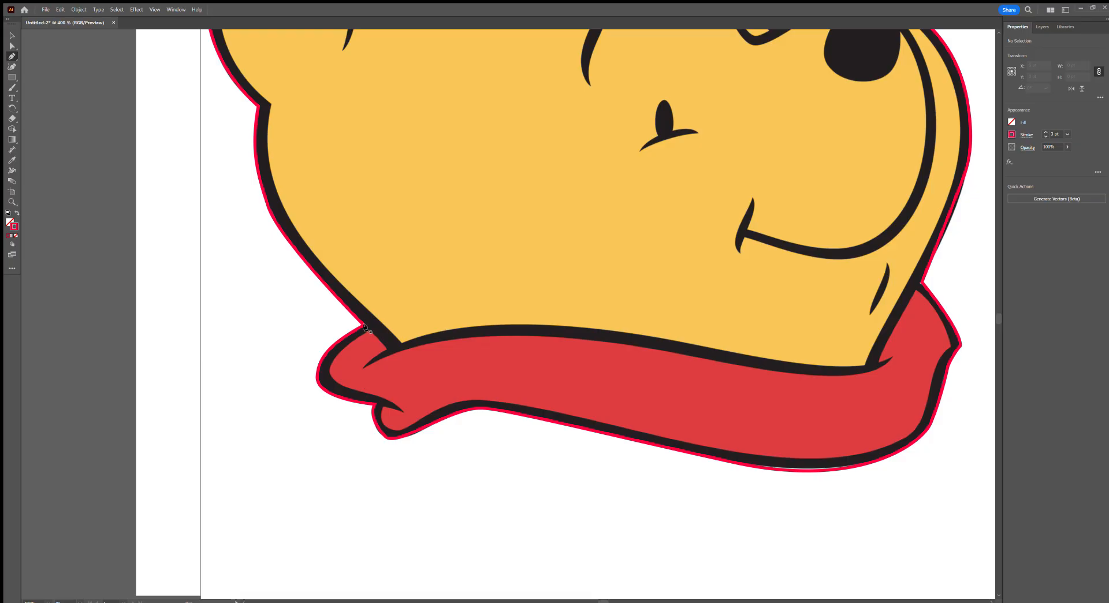
click(363, 325)
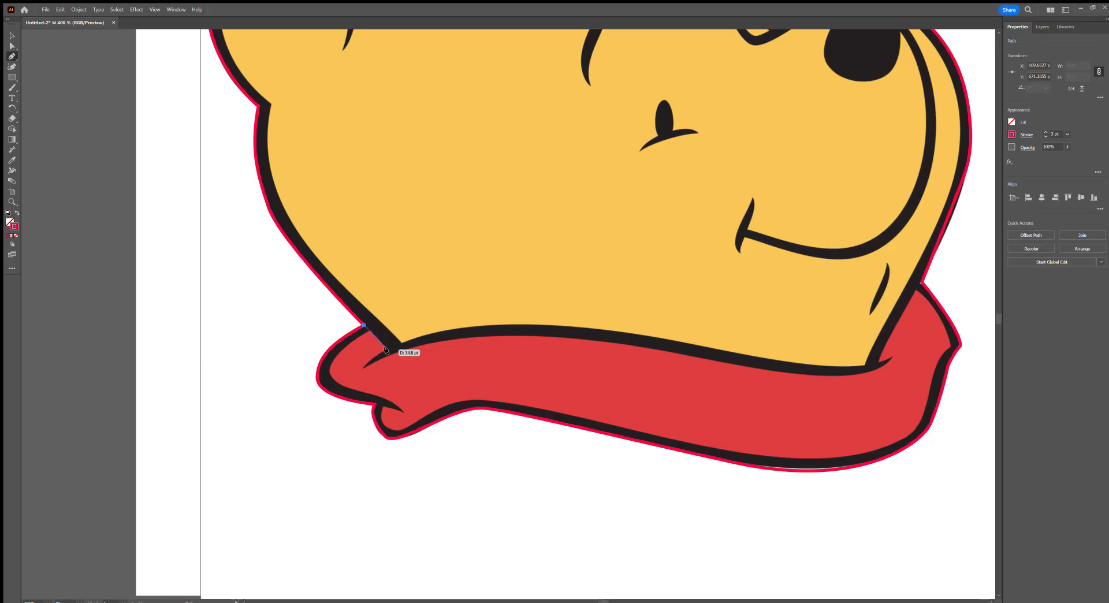
click(392, 353)
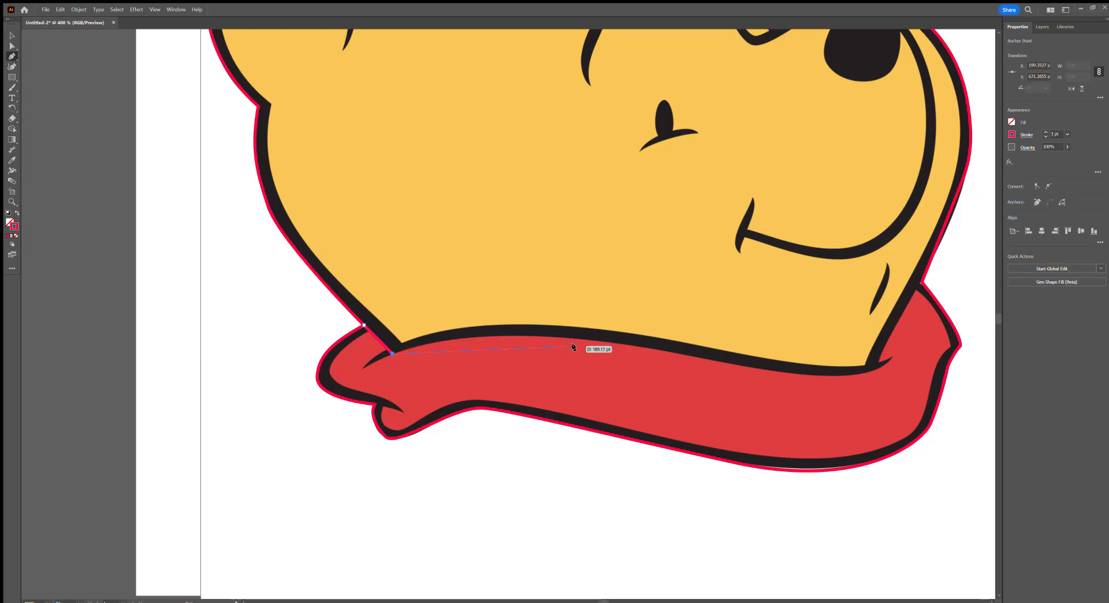
drag(574, 339, 631, 349)
scroll(647, 358, right, 5)
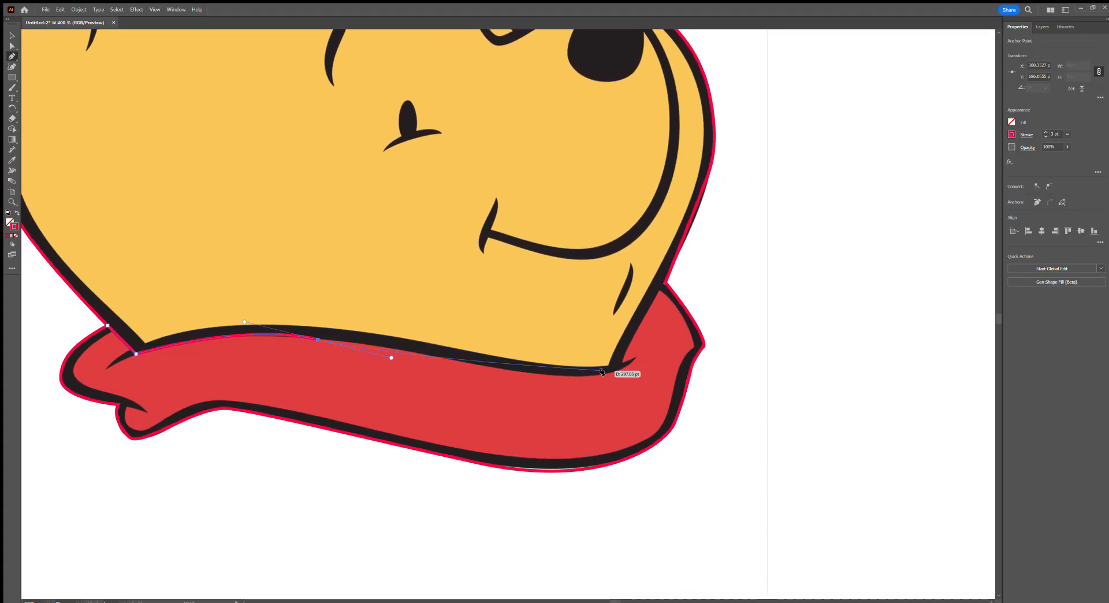
drag(619, 369, 660, 356)
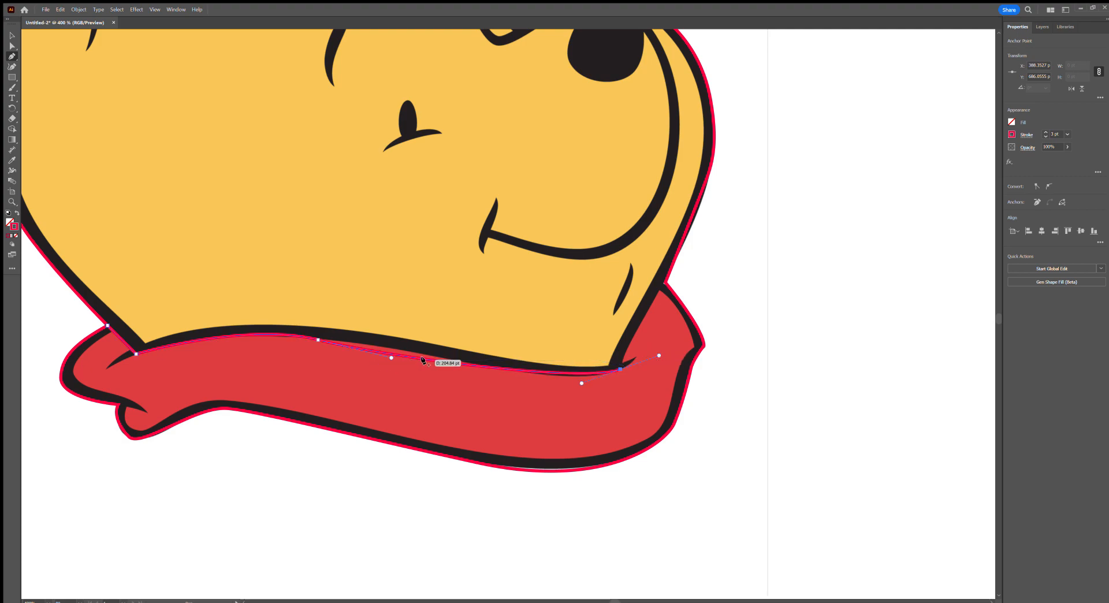
Refine the curve along the scarf's upper edge, and extend the path up the jaw to meet the outer outline.
drag(425, 359, 422, 352)
drag(500, 365, 504, 374)
drag(342, 346, 346, 343)
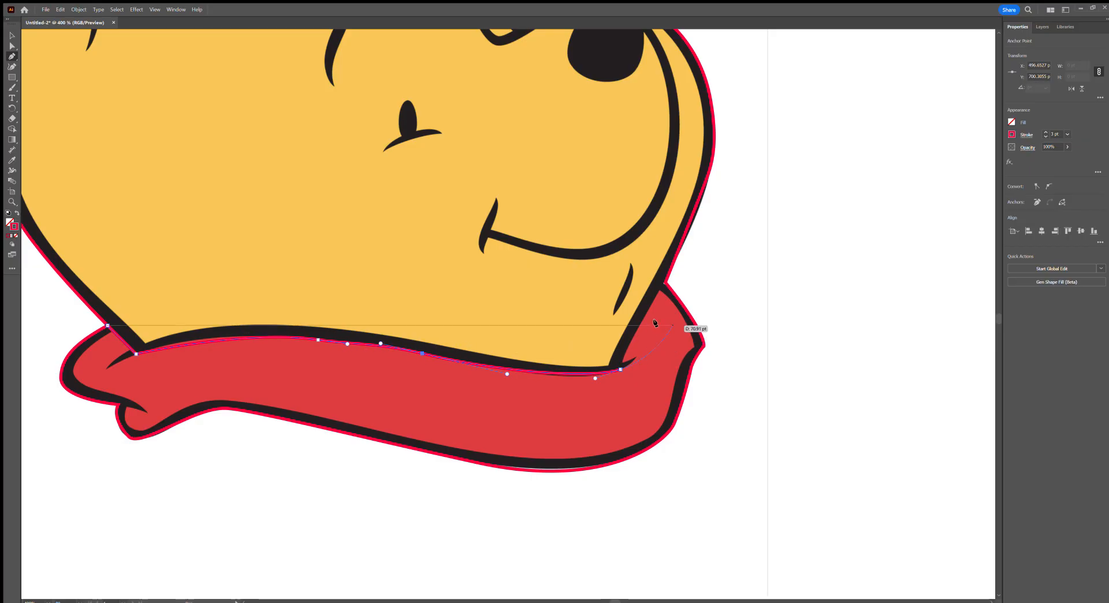
drag(621, 368, 665, 283)
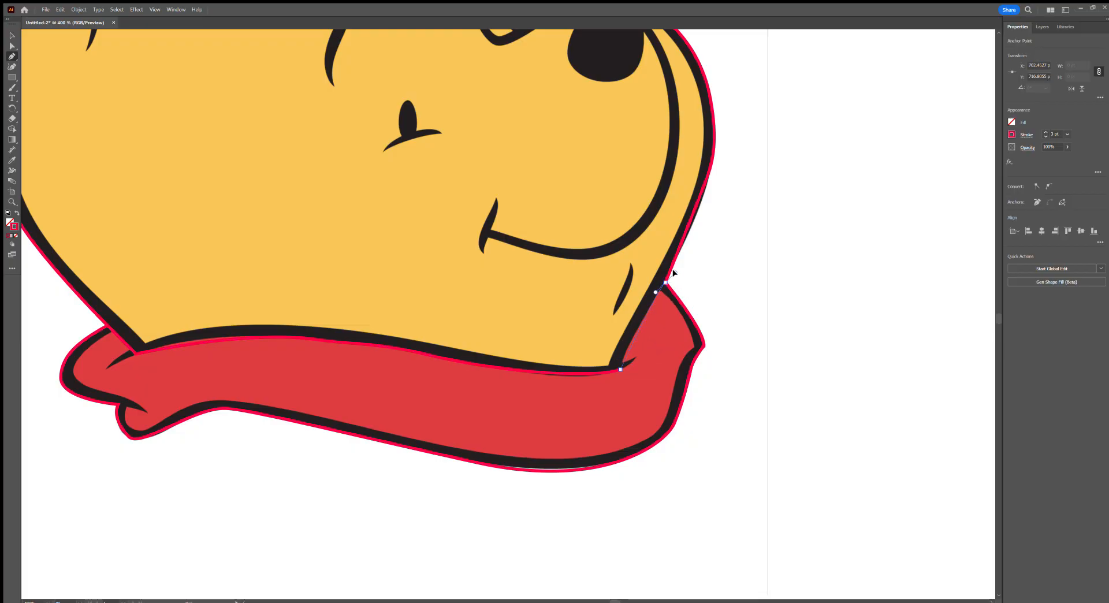
ctrl+click(716, 277)
Select both traced paths and move them off the image into the space to its right.
key(ctrl+minus)
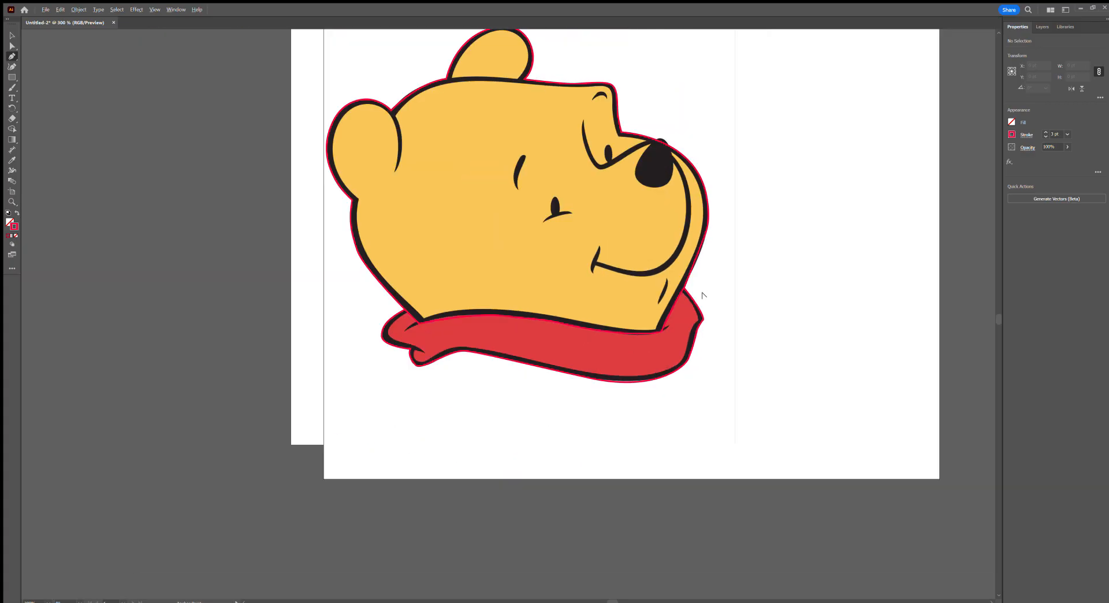
key(ctrl+minus)
key(ctrl+minus)
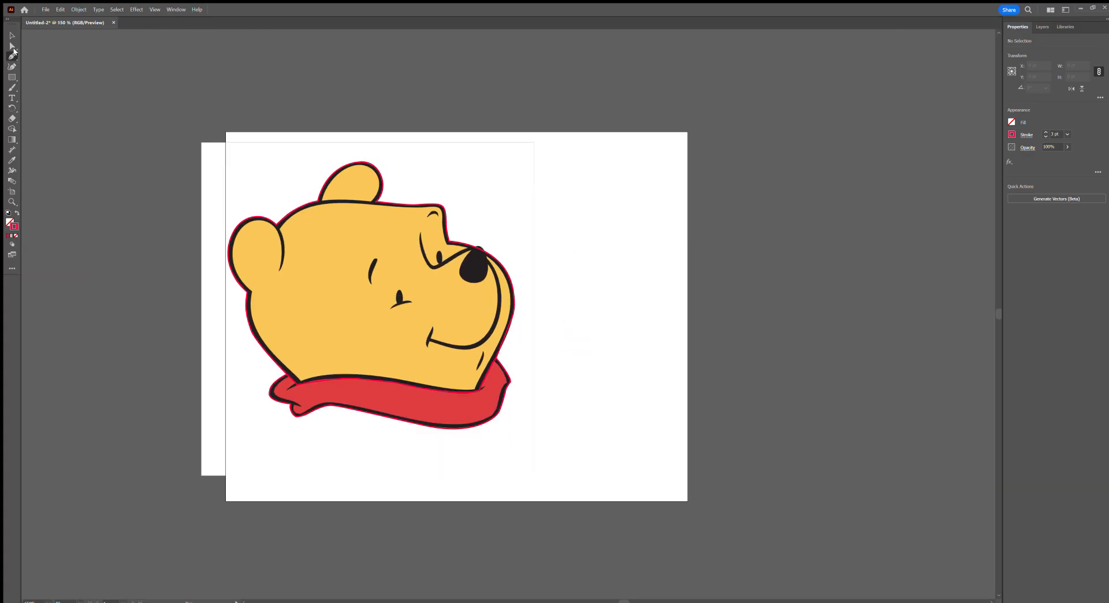
click(12, 36)
drag(578, 512, 471, 313)
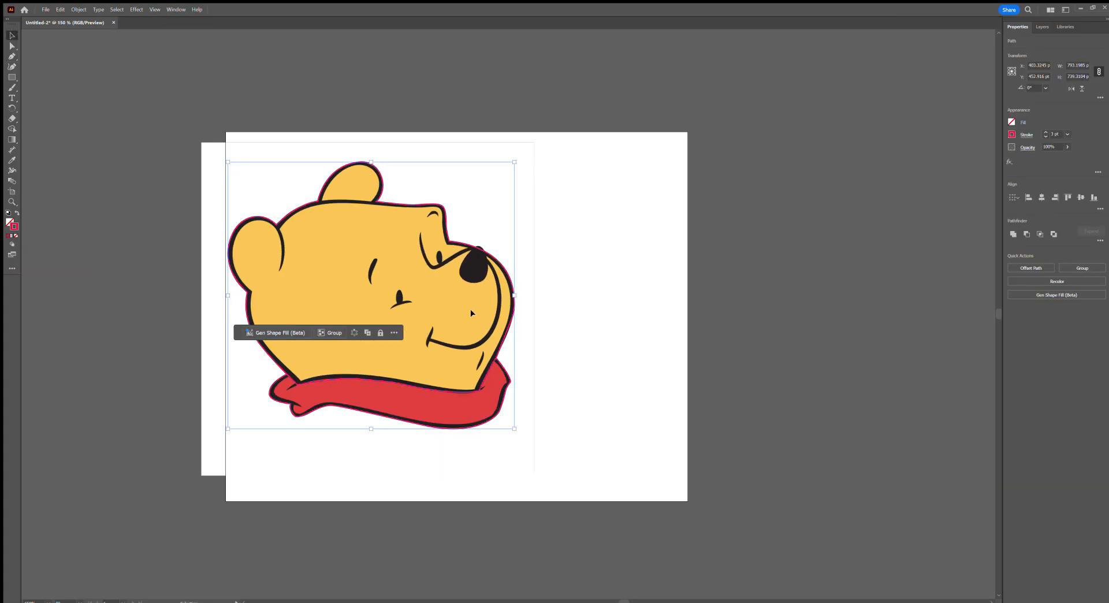
drag(468, 244, 799, 244)
Examine the anchor points where the inner scarf path meets the outer outline at the jaw and neck.
click(12, 45)
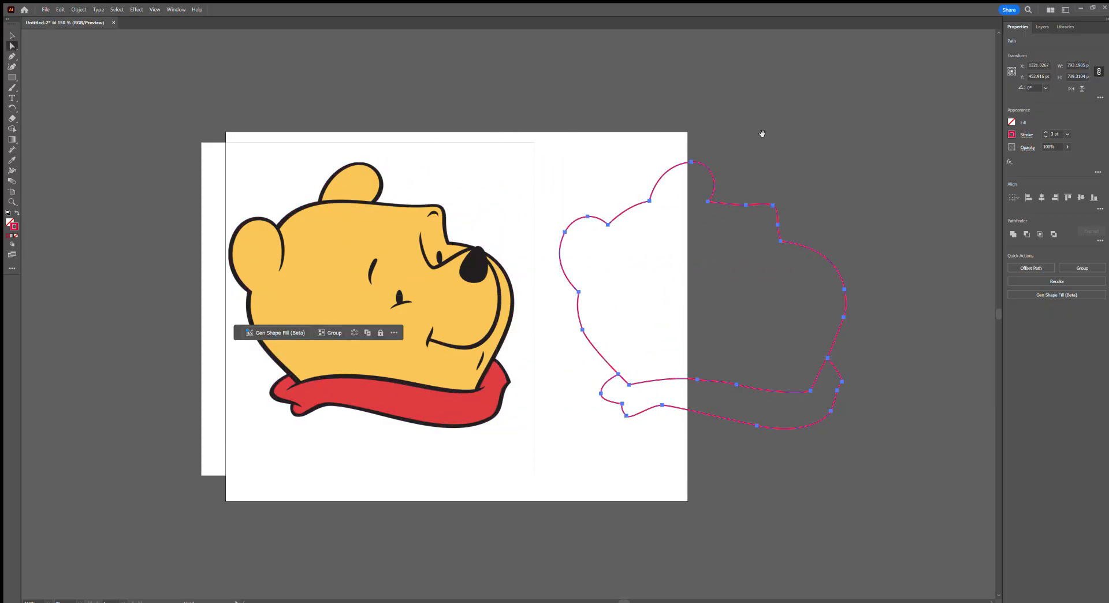
scroll(760, 131, right, 5)
scroll(700, 370, up, 5)
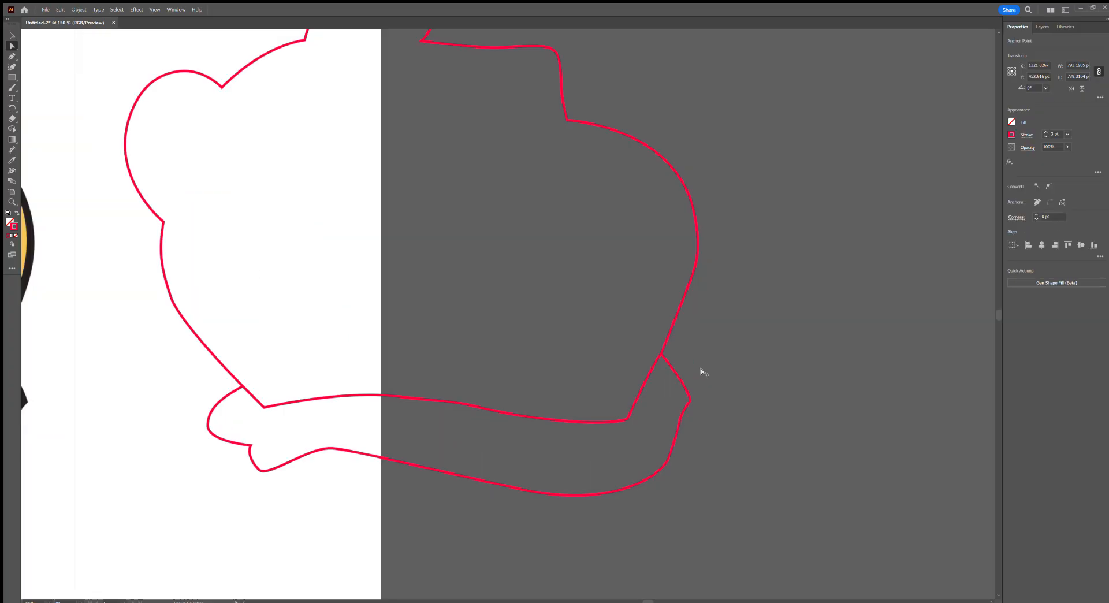
click(605, 353)
scroll(605, 319, down, 2)
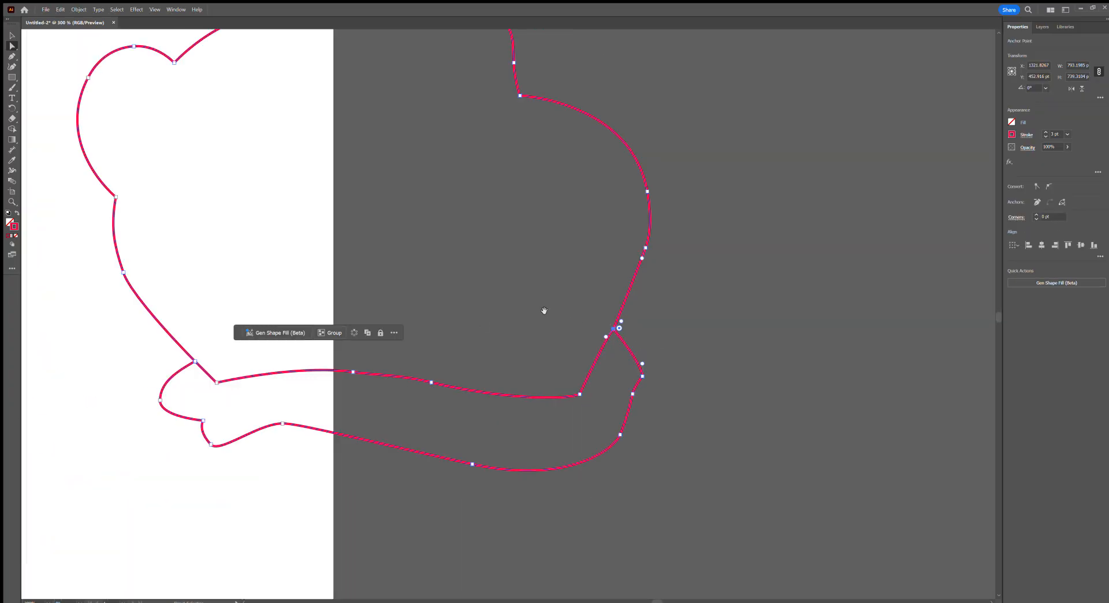
scroll(617, 317, left, 5)
click(517, 348)
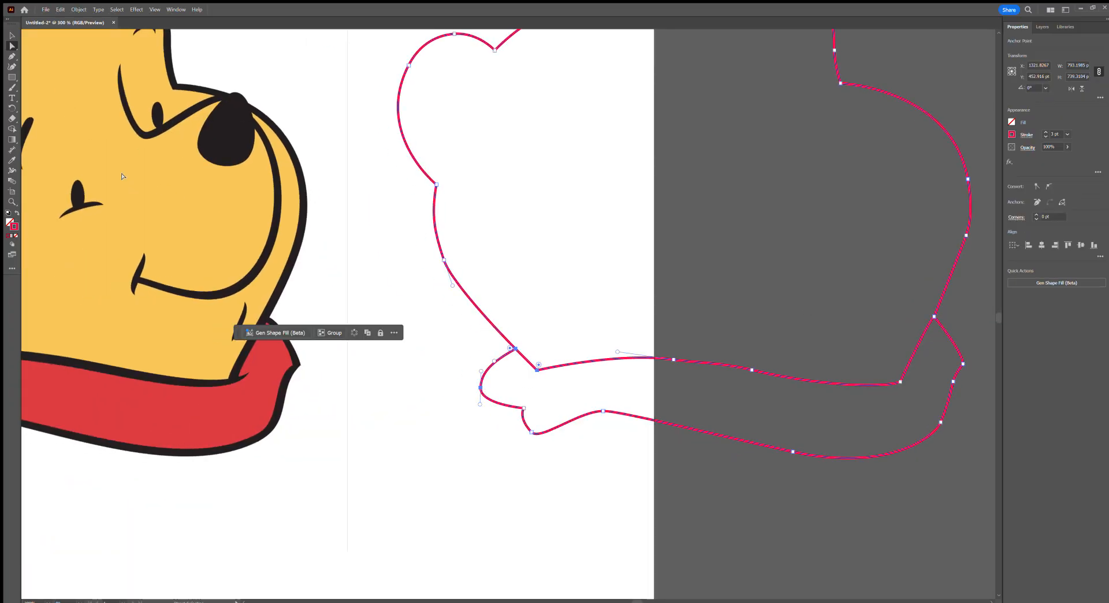
Divide the traced paths into separate head and scarf shapes with the Shape Builder tool.
click(10, 129)
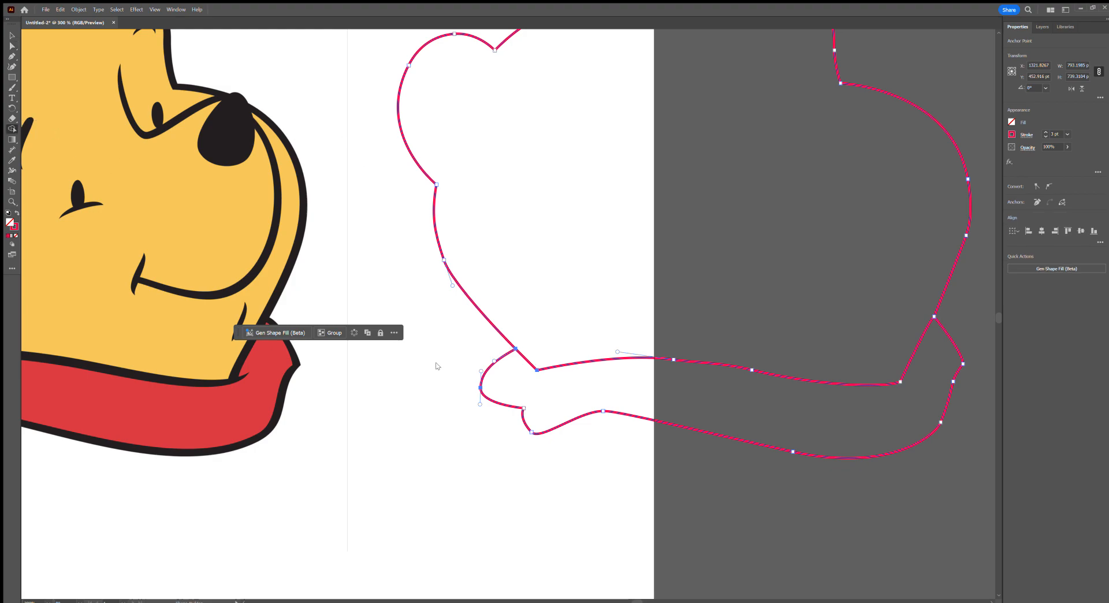
scroll(593, 265, down, 3)
key(v)
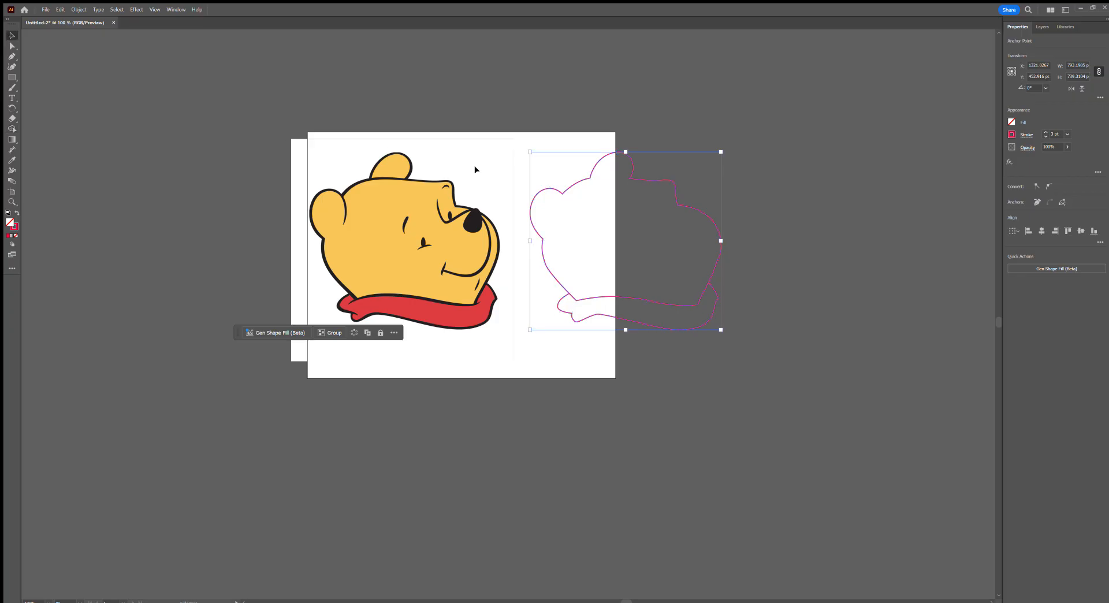
click(12, 130)
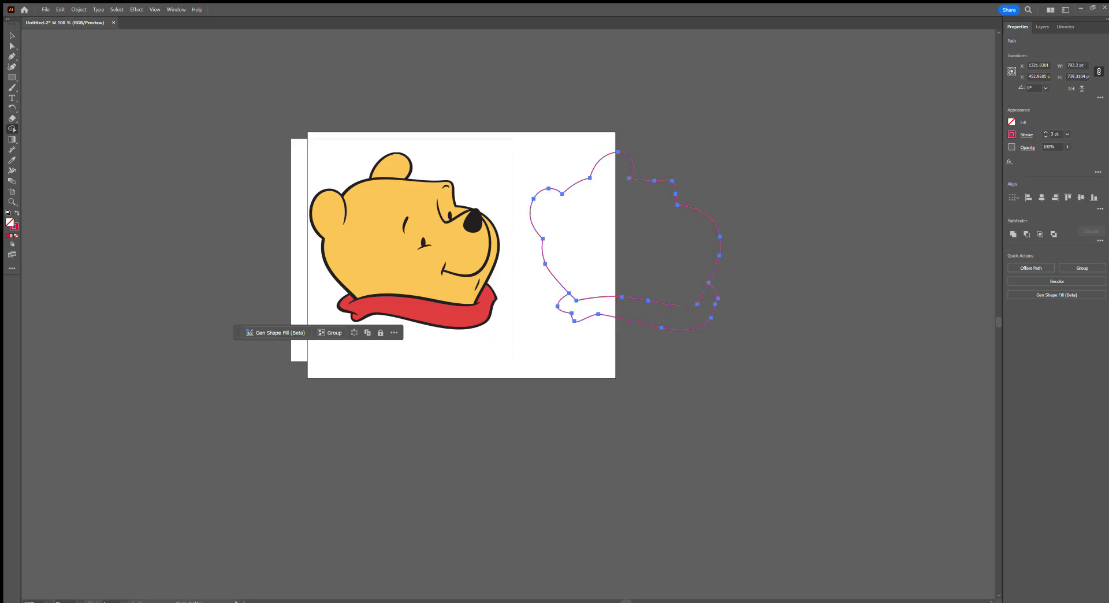
click(9, 33)
click(614, 117)
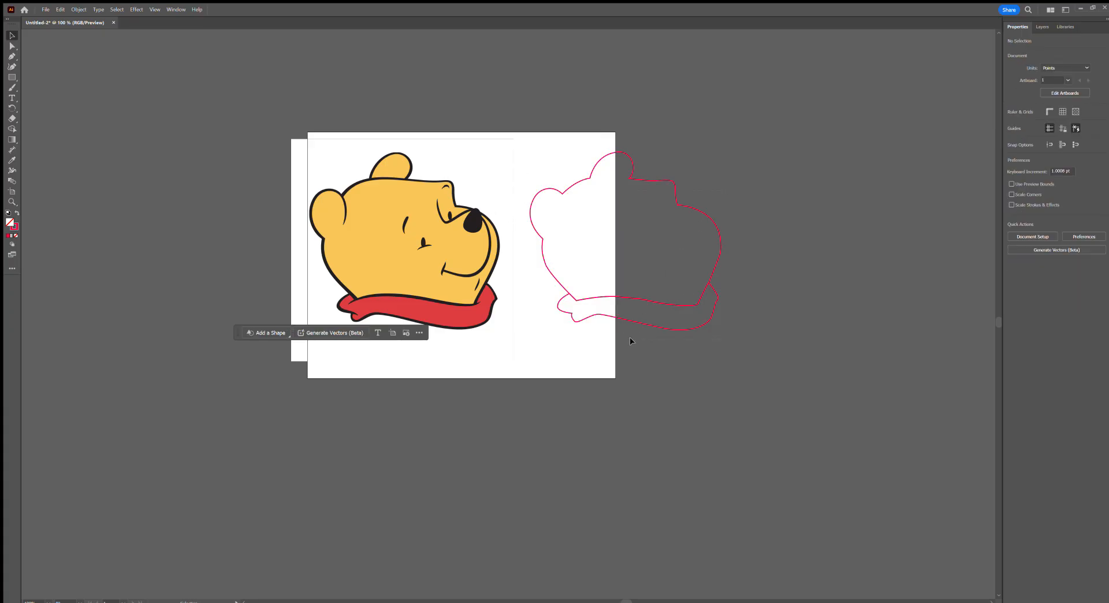
click(615, 317)
click(670, 143)
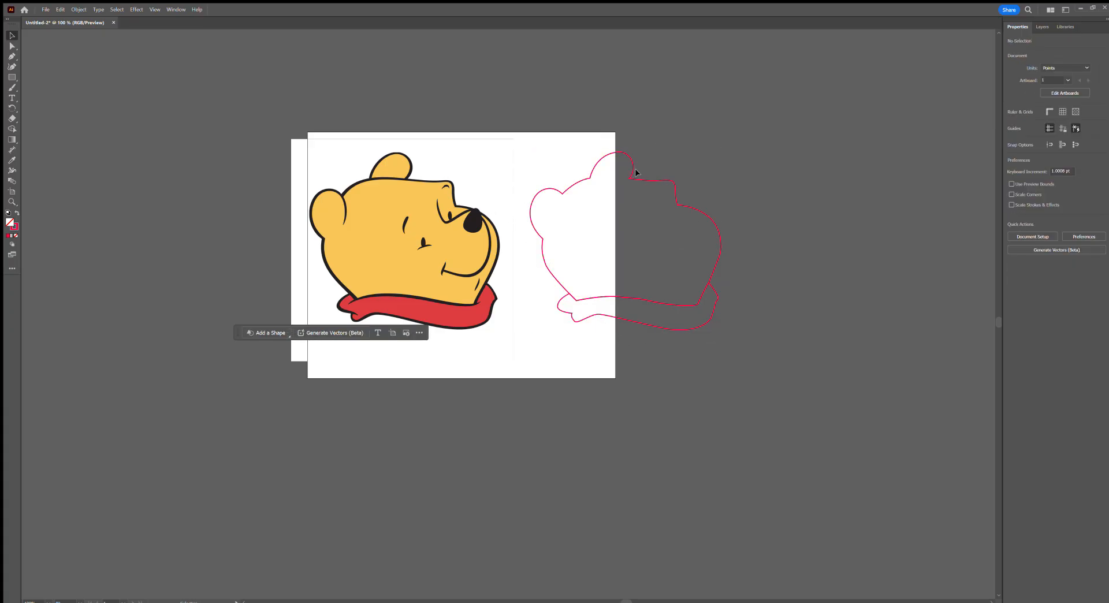
Reset the head and scarf shapes to the default white fill and black stroke.
click(604, 297)
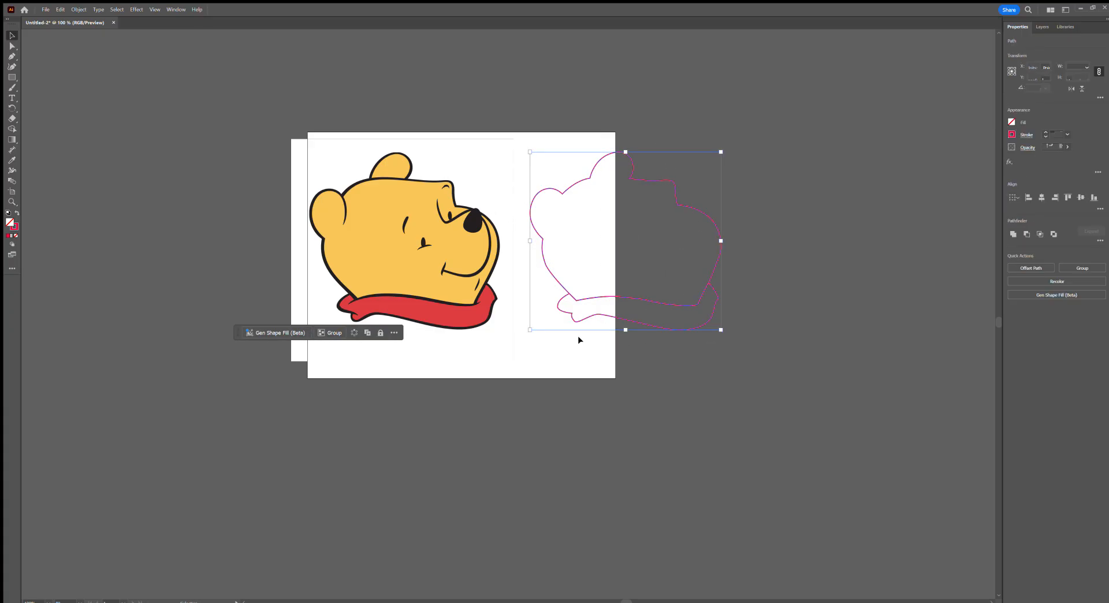
click(7, 211)
click(587, 101)
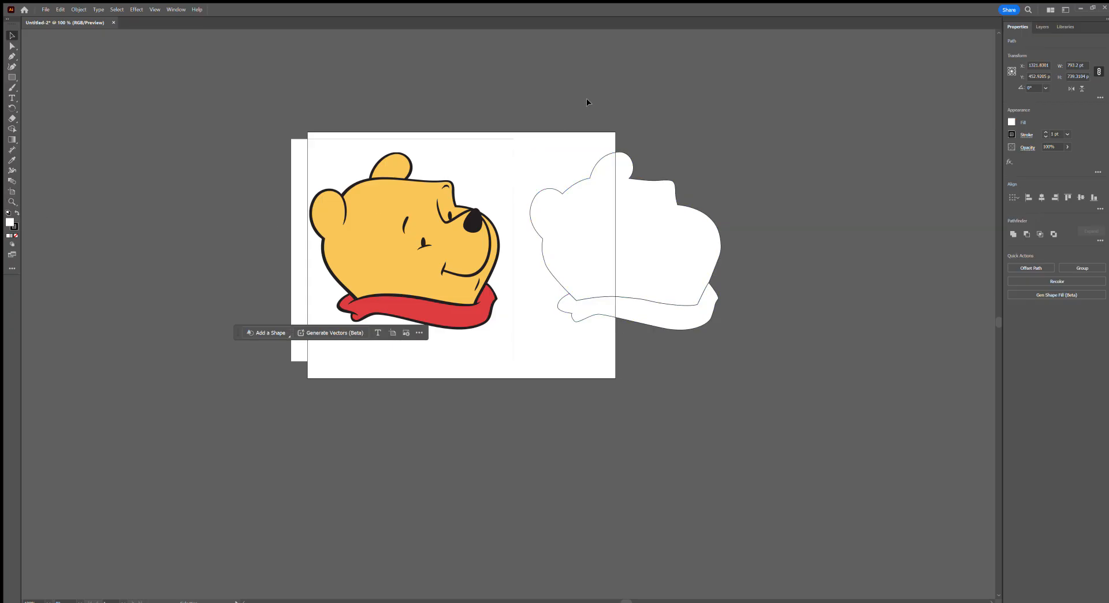
Fill the head shape with the yellow sampled from the bear's face using the Eyedropper.
click(616, 231)
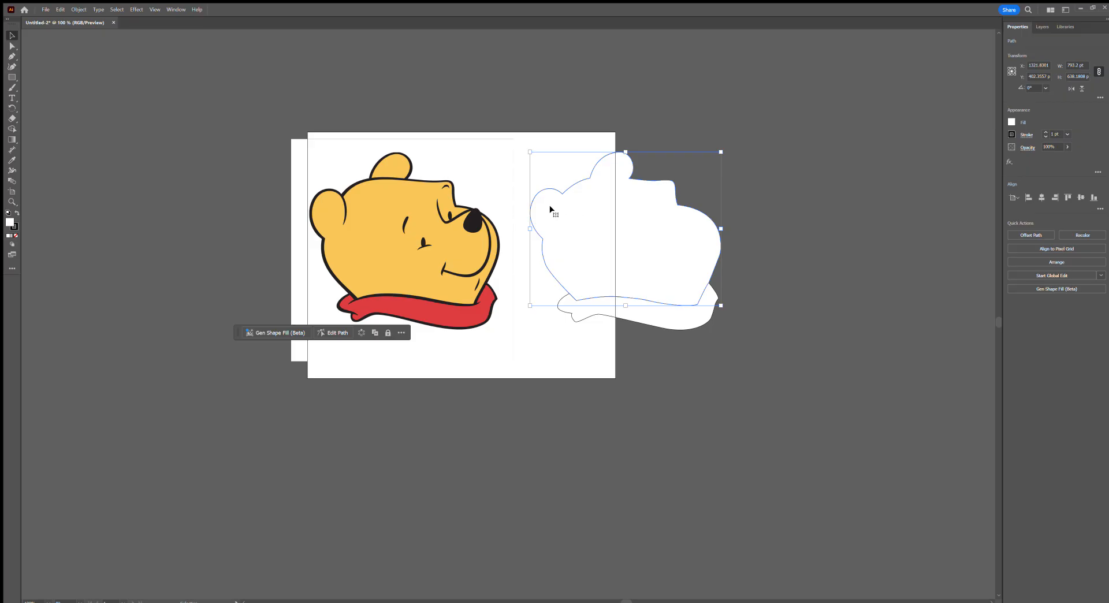
click(9, 160)
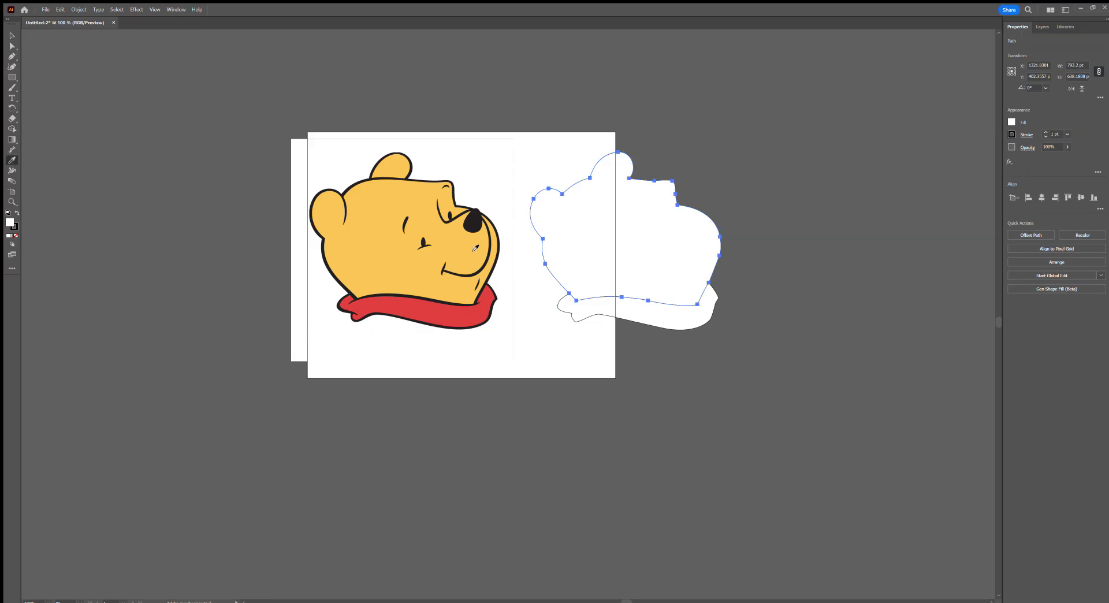
click(424, 215)
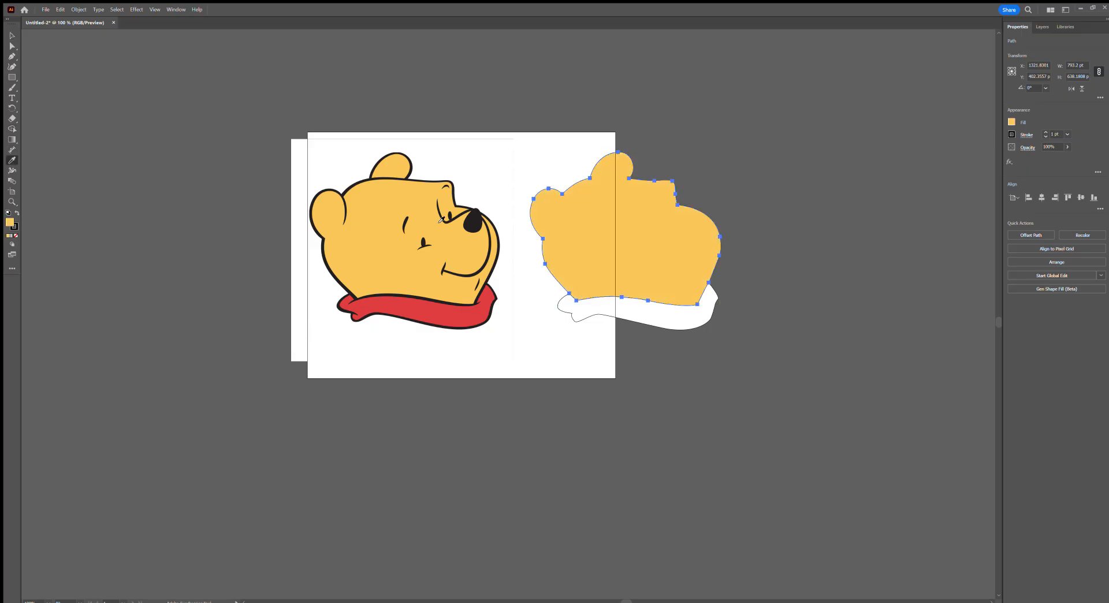
Fill the scarf shape with the red sampled from the scarf in the image.
key(v)
click(651, 312)
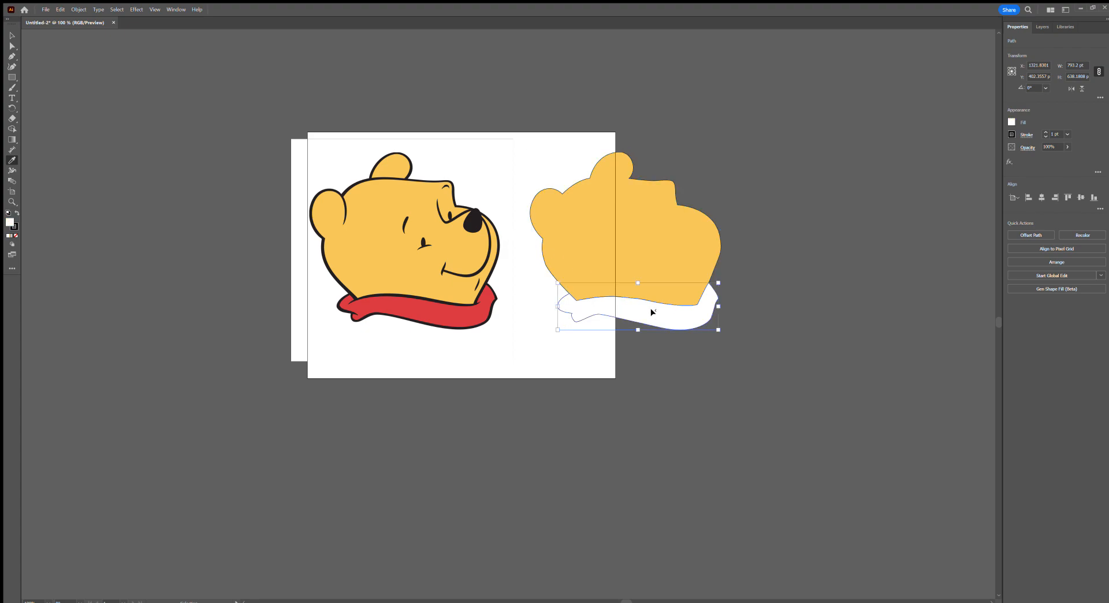
key(i)
click(430, 309)
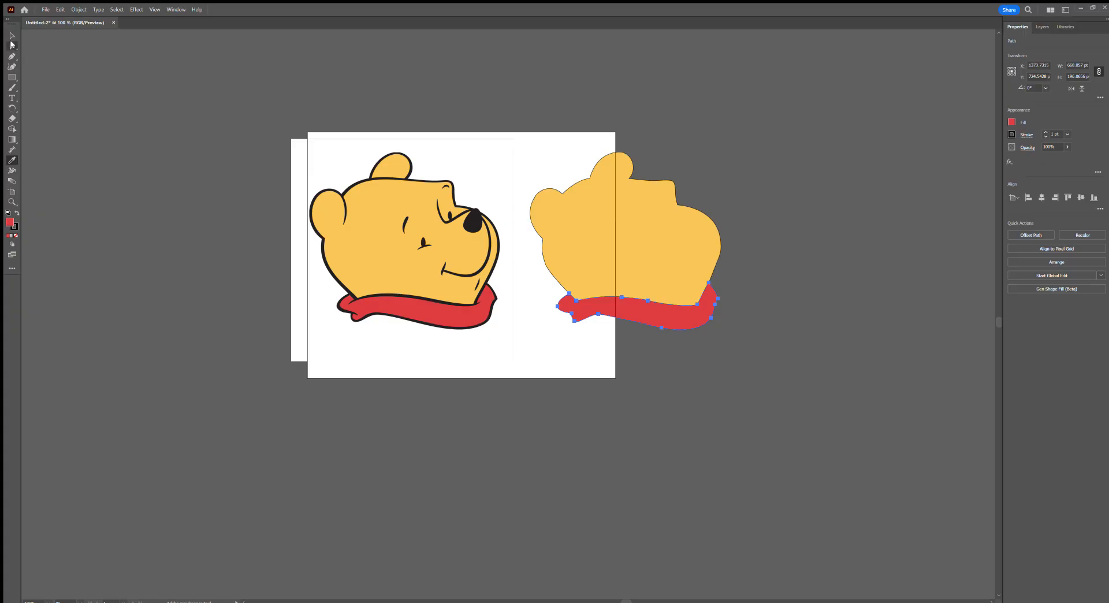
Select the head and scarf shapes together and set their stroke weight to 5 pt.
click(12, 36)
key(ctrl+a)
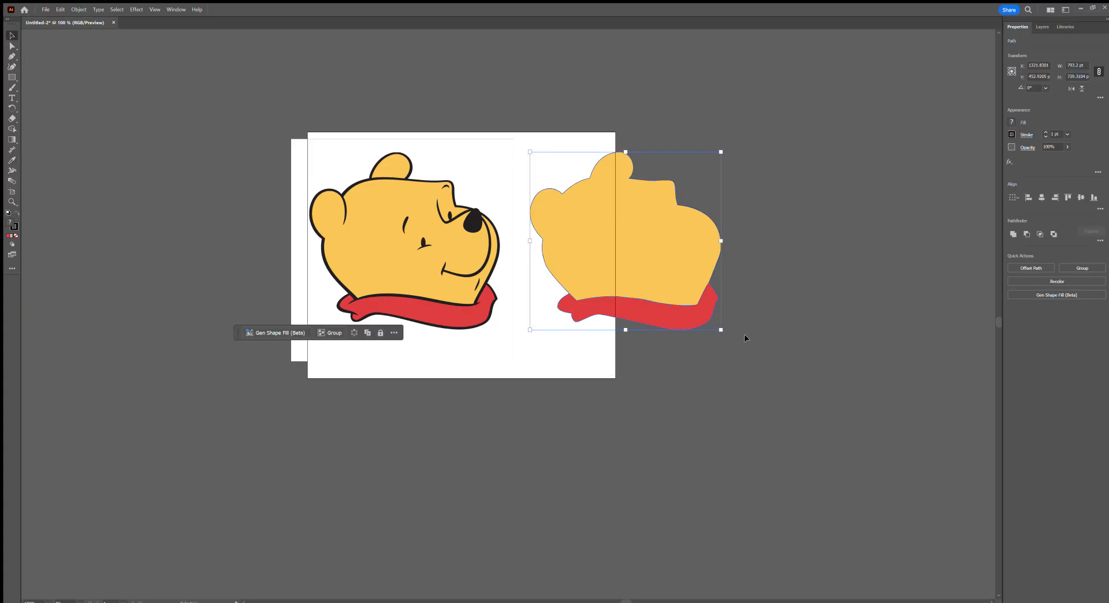
click(1044, 132)
click(1044, 132)
click(1045, 132)
click(1045, 132)
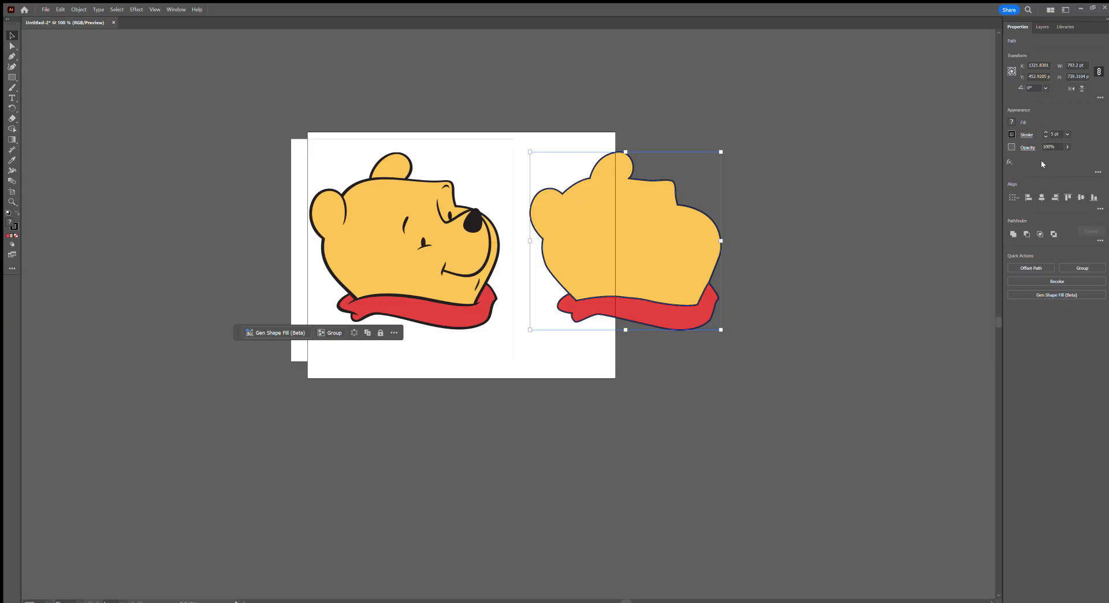
Set the stroke weight of the selected head and scarf shapes to 7 pt.
click(1044, 132)
click(1045, 132)
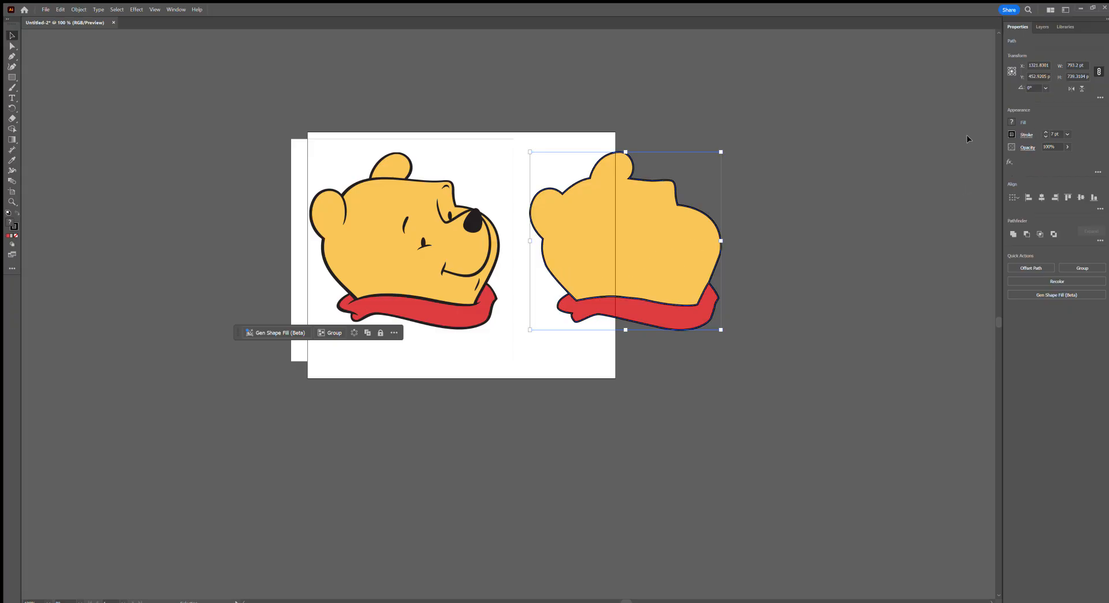
drag(780, 109, 723, 112)
Select the head and scarf shapes together and group them.
click(1044, 27)
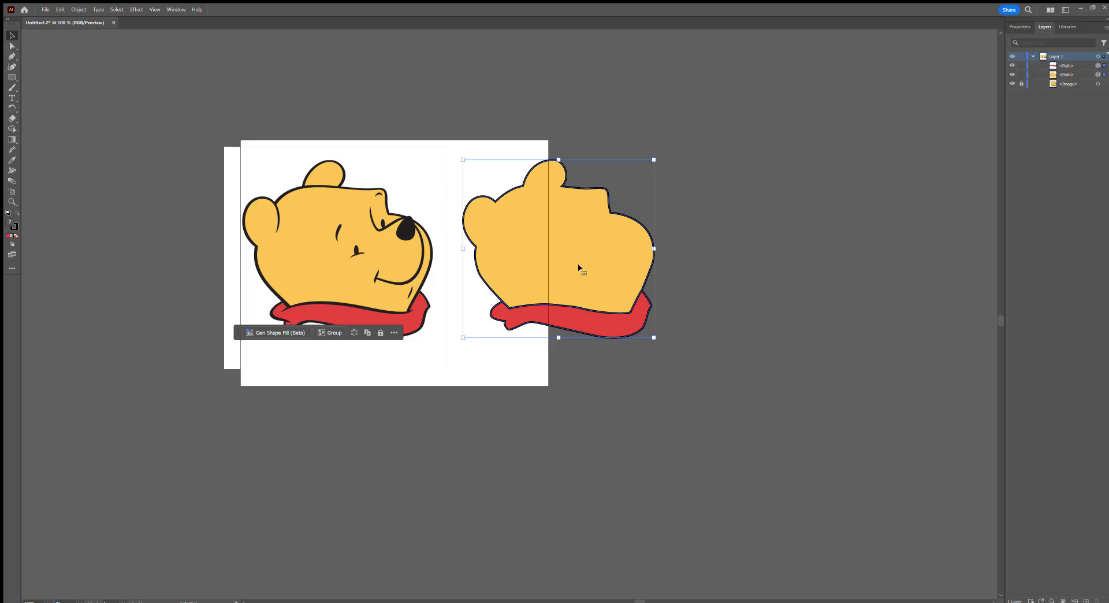
click(623, 117)
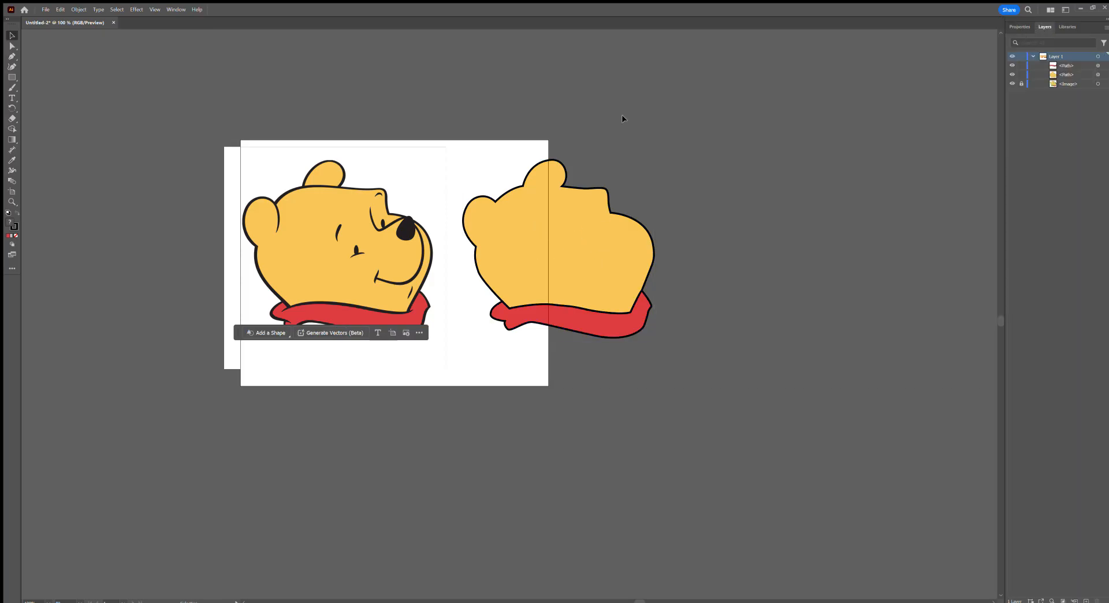
drag(517, 378, 574, 252)
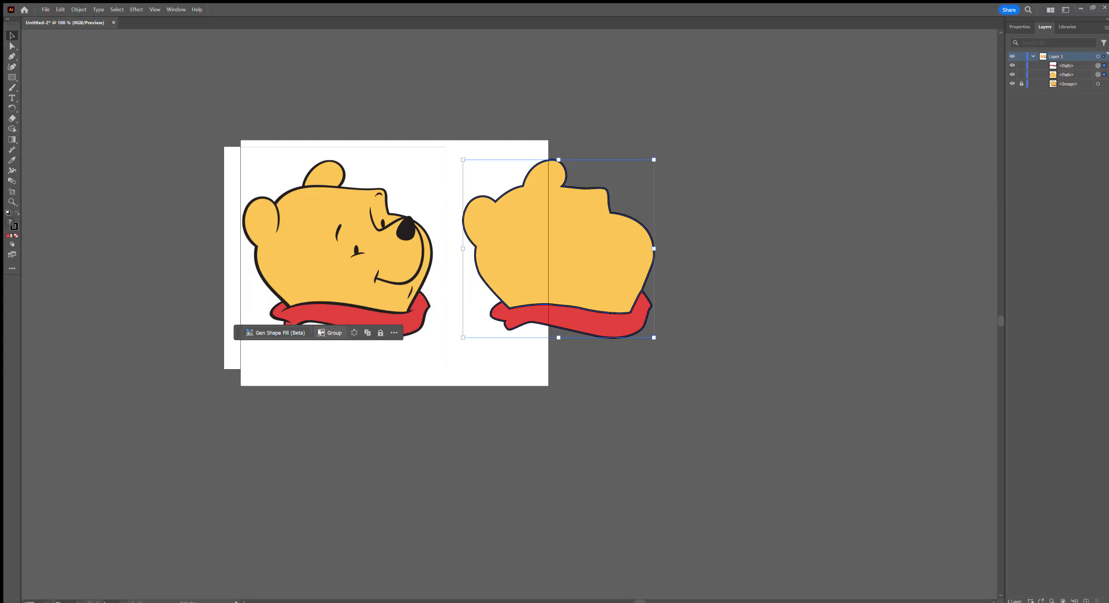
click(329, 333)
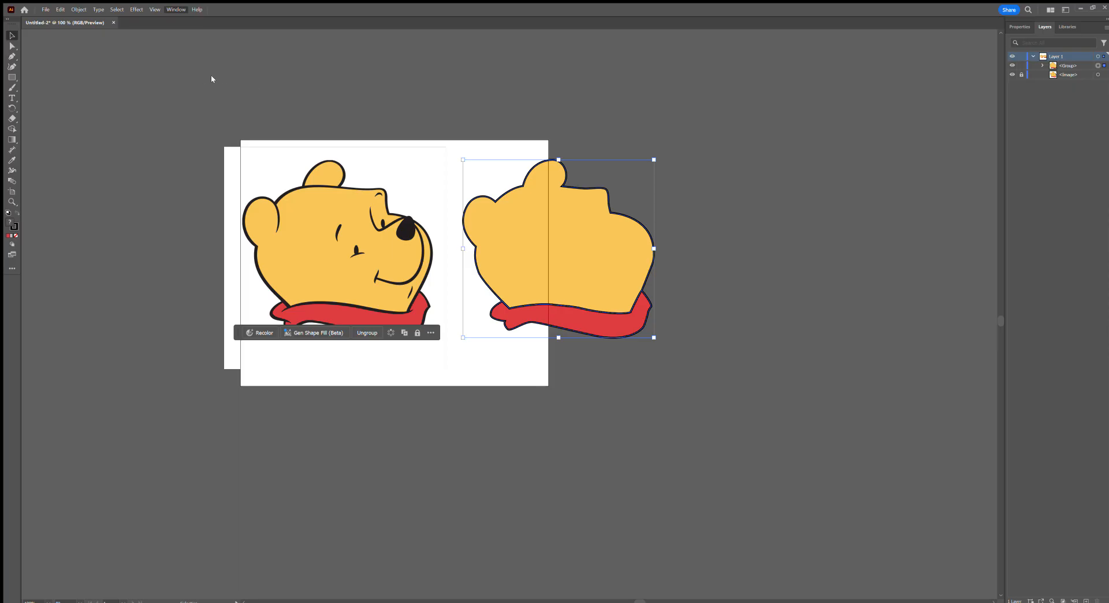
Move the head and scarf group over the original image and lower its opacity so the image's details show through.
drag(547, 236, 352, 235)
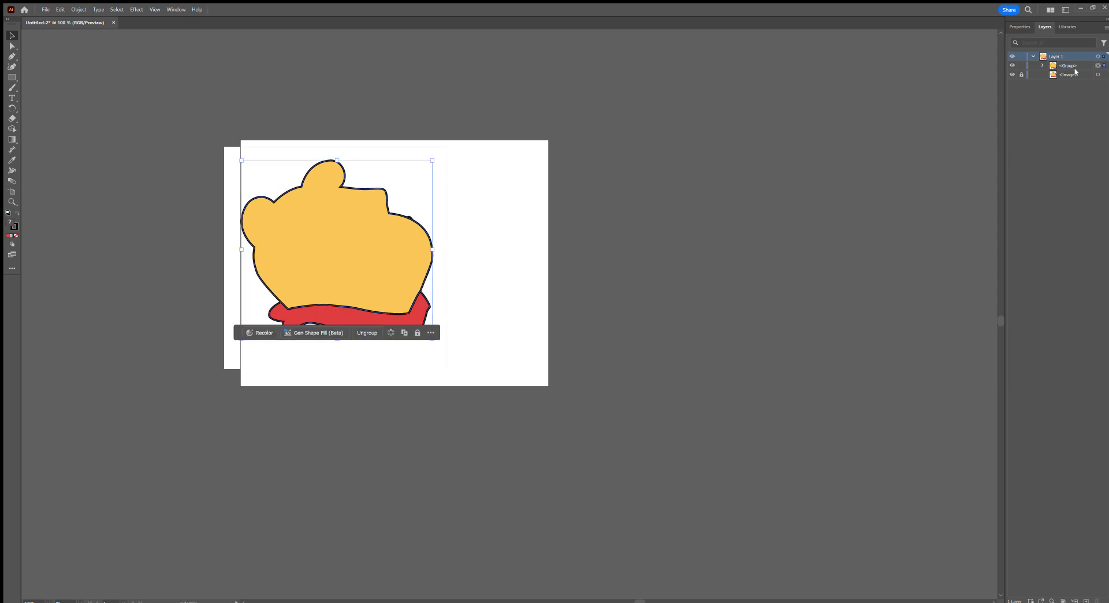
click(1031, 27)
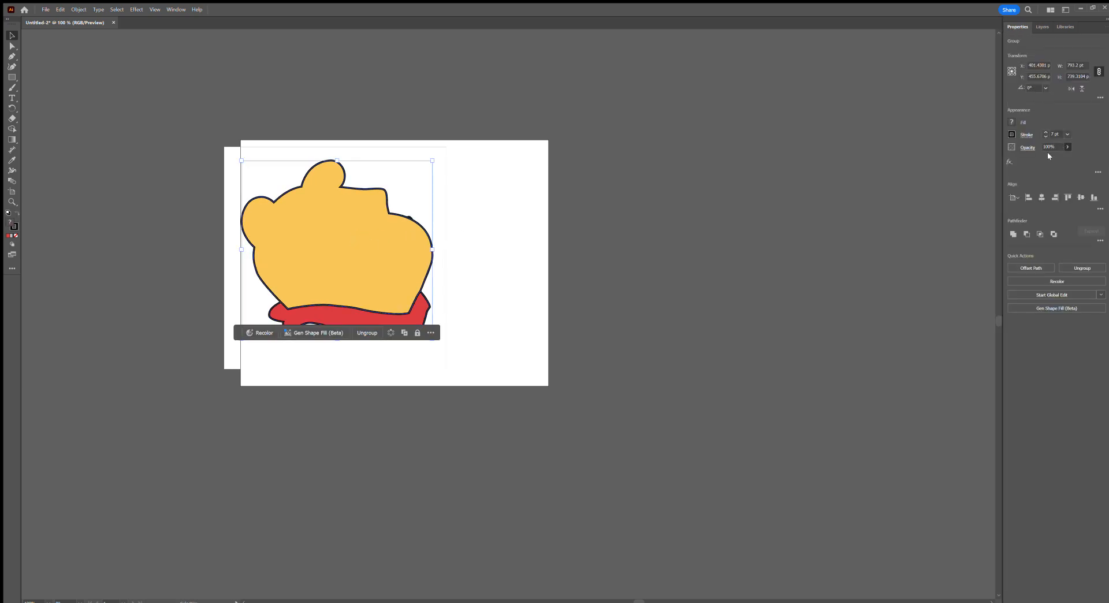
click(472, 215)
Trace the short fold line at the scarf's left end, starting from the lower-left corner of the head, with the Pen tool.
scroll(398, 307, up, 5)
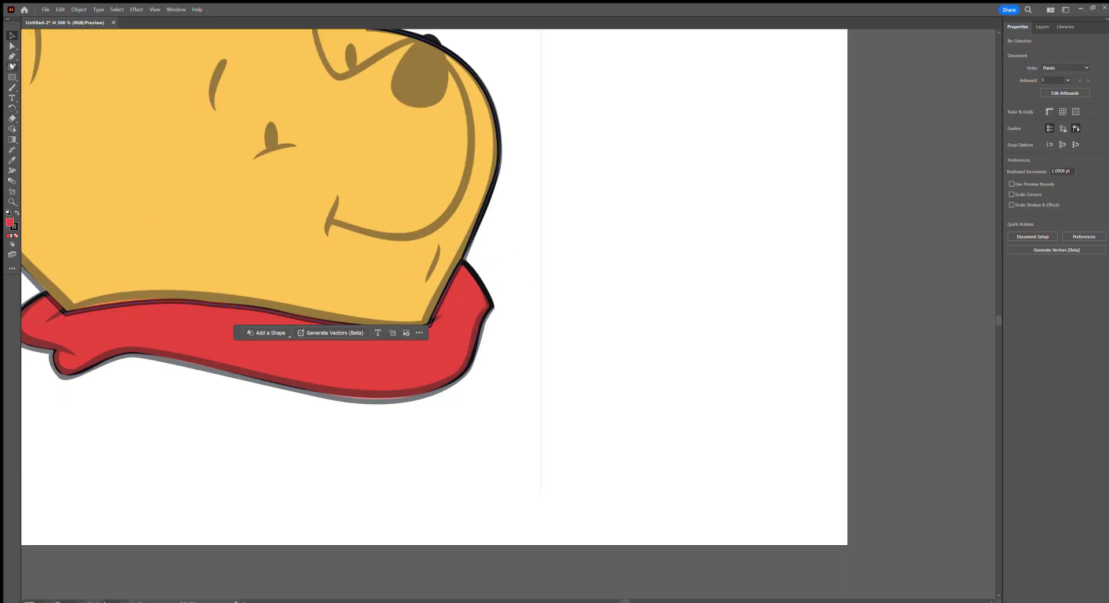
click(12, 58)
drag(154, 274, 448, 256)
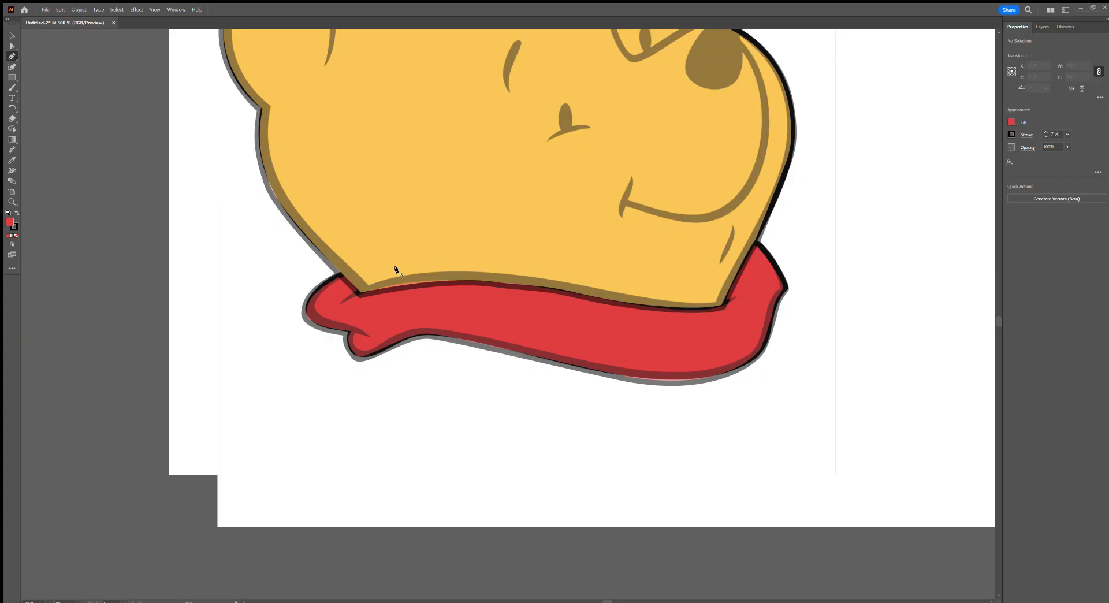
click(361, 295)
click(348, 296)
click(342, 301)
drag(330, 309, 333, 310)
key(ctrl+a)
Trace the short curved crease on the chin above the scarf's right end as an open path, then deselect it.
drag(566, 222, 442, 309)
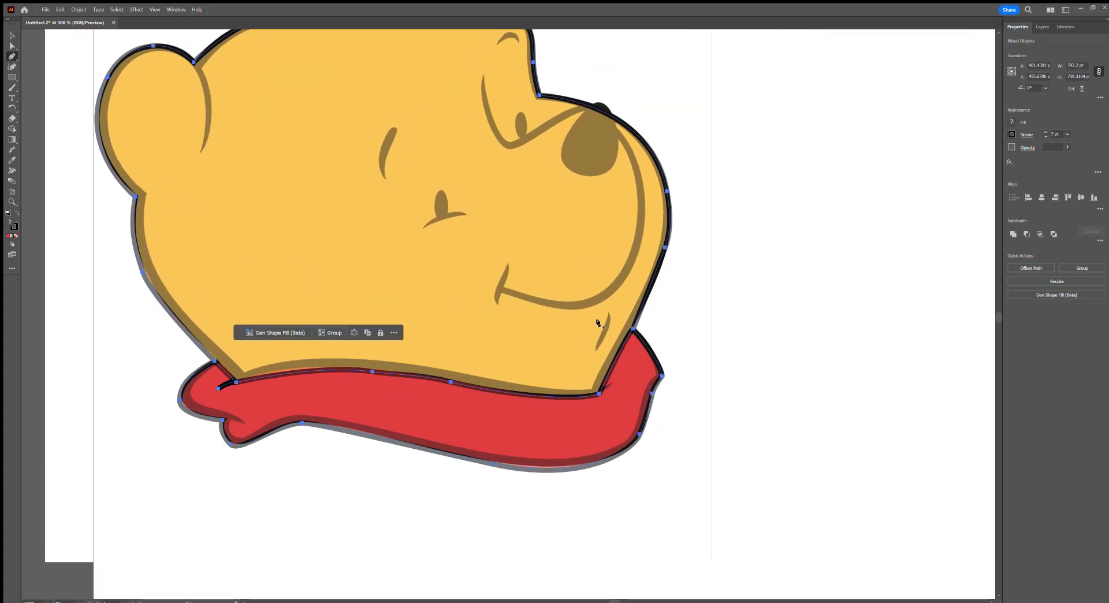
click(609, 313)
drag(605, 333, 599, 340)
click(596, 349)
key(ctrl+a)
key(ctrl+shift+a)
Trace the short, slightly curved line across the corner of the mouth as an open path, then deselect it.
click(507, 265)
drag(495, 302, 494, 307)
key(ctrl+a)
key(ctrl+shift+a)
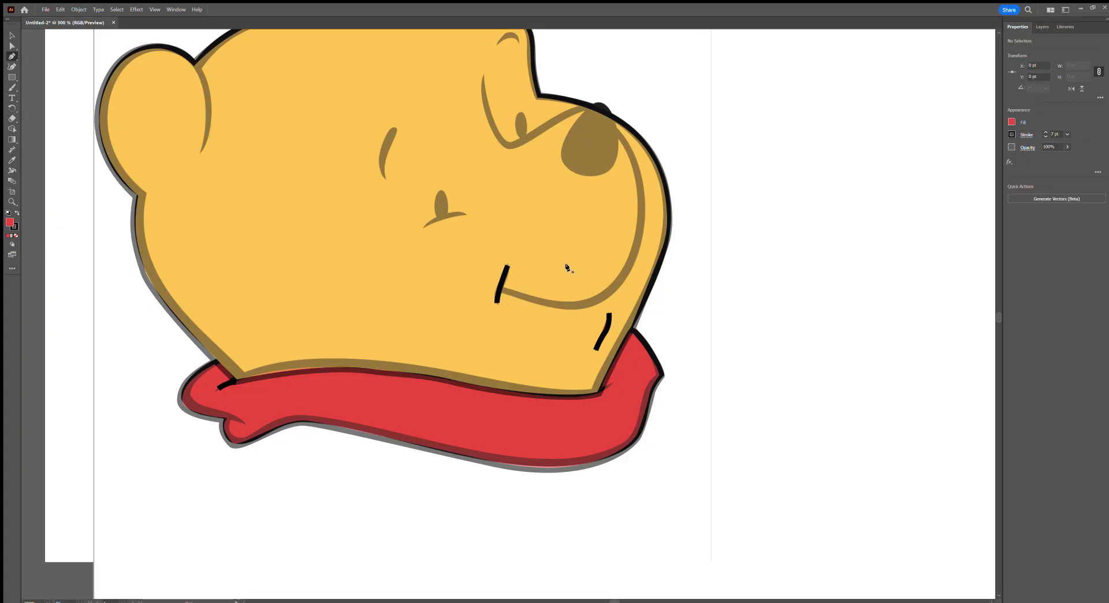
Trace the mouth line around the muzzle, past the nose and up beside the right eye as one path with no fill.
click(500, 288)
drag(637, 246, 650, 149)
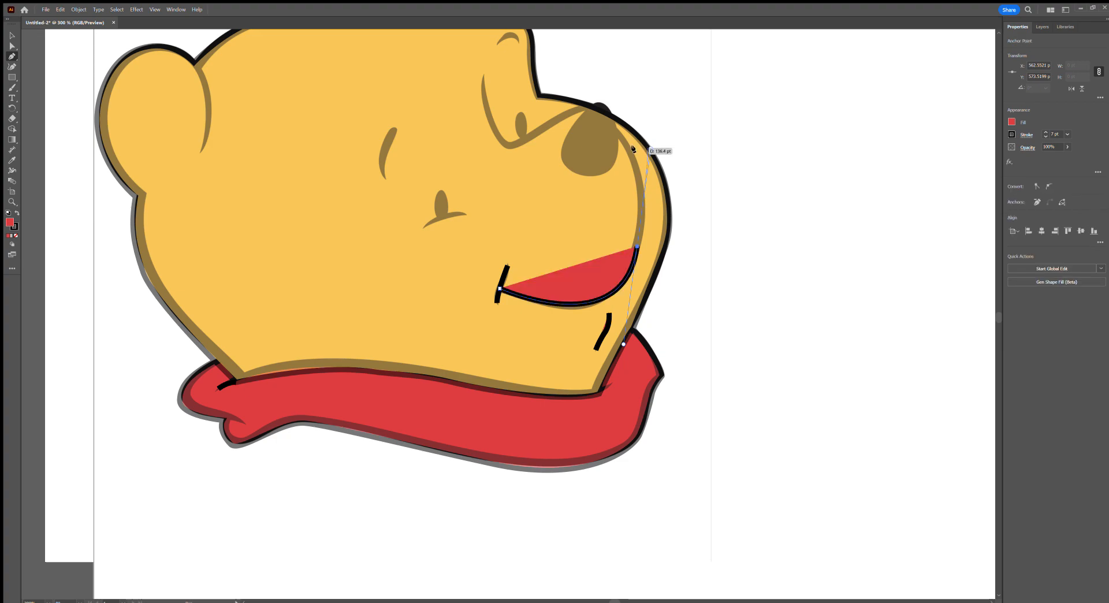
drag(587, 108, 571, 109)
drag(512, 143, 484, 42)
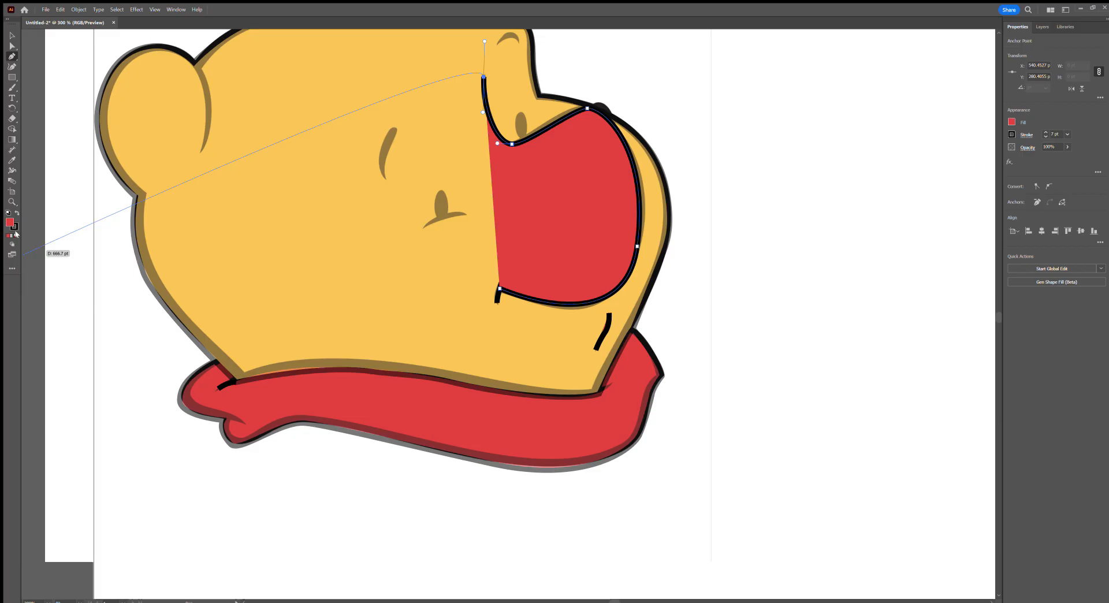
click(13, 234)
Select the scarf fold, mouth corner and chin crease lines together and remove their fill.
click(12, 35)
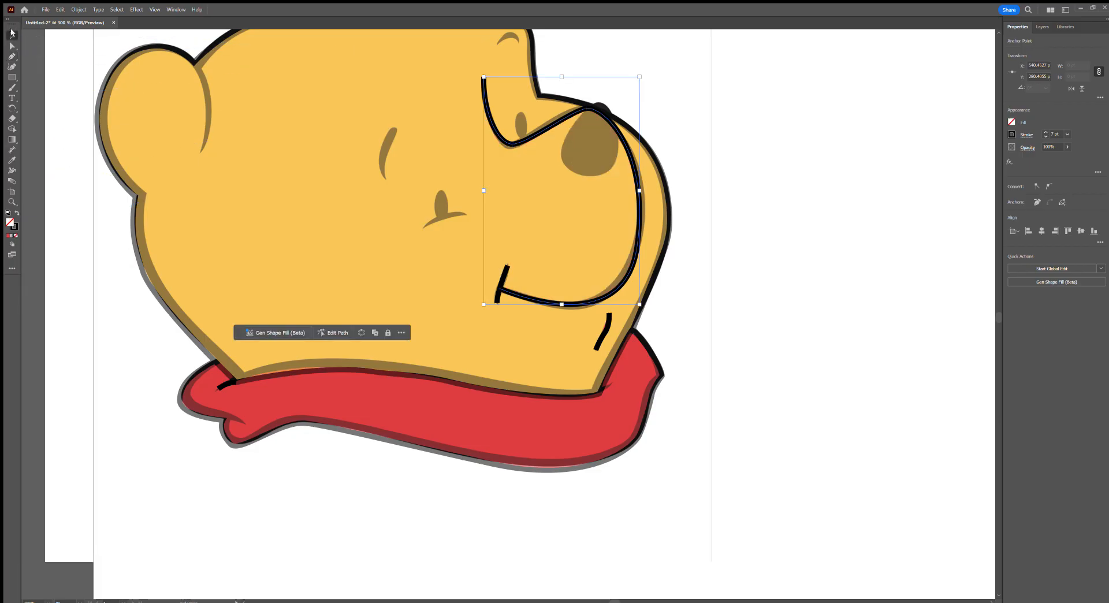
click(225, 384)
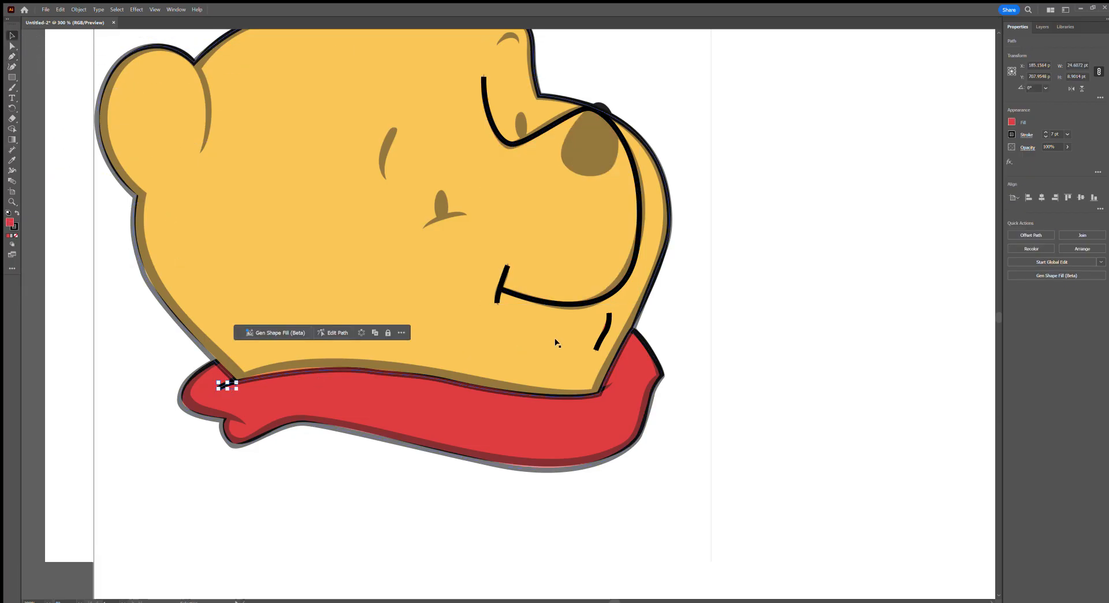
shift+click(505, 272)
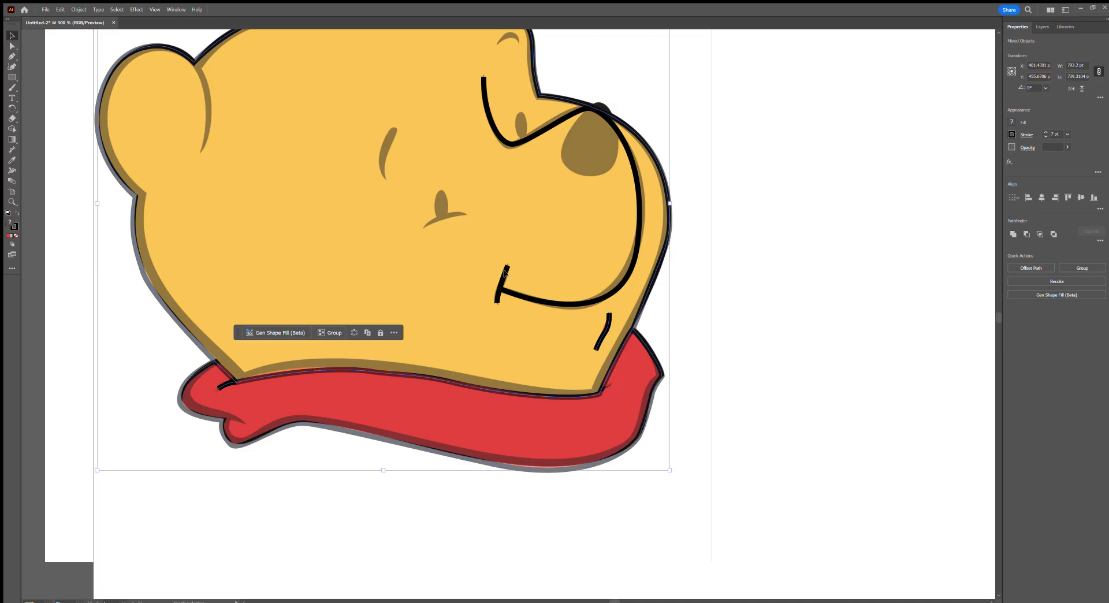
click(605, 326)
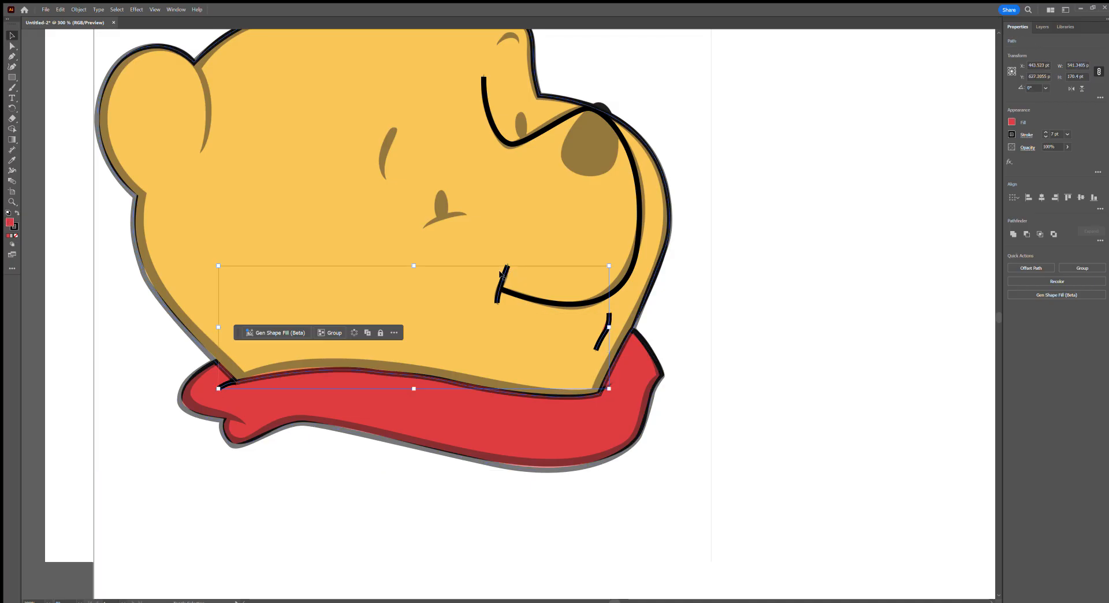
click(16, 234)
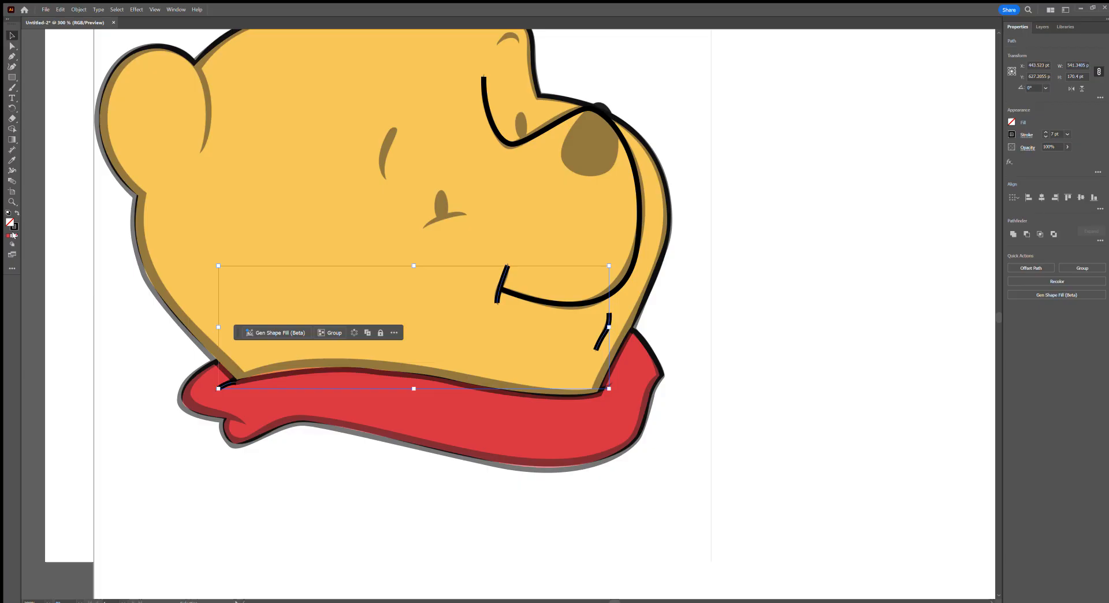
Trace the curved line beneath the left eye with the Pen tool as an open path.
click(12, 56)
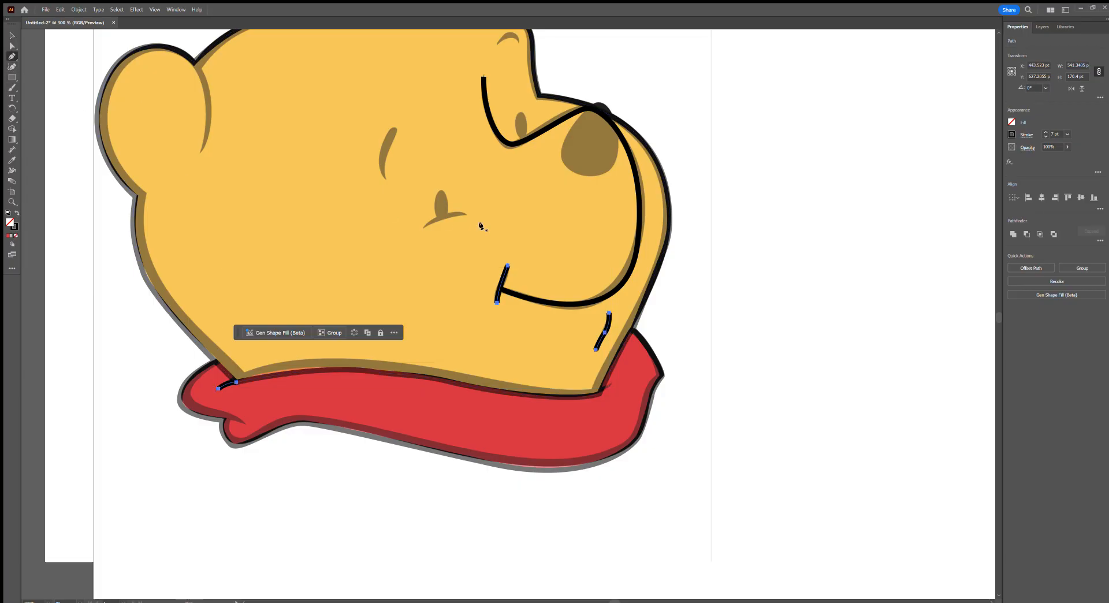
click(425, 226)
drag(465, 214, 473, 216)
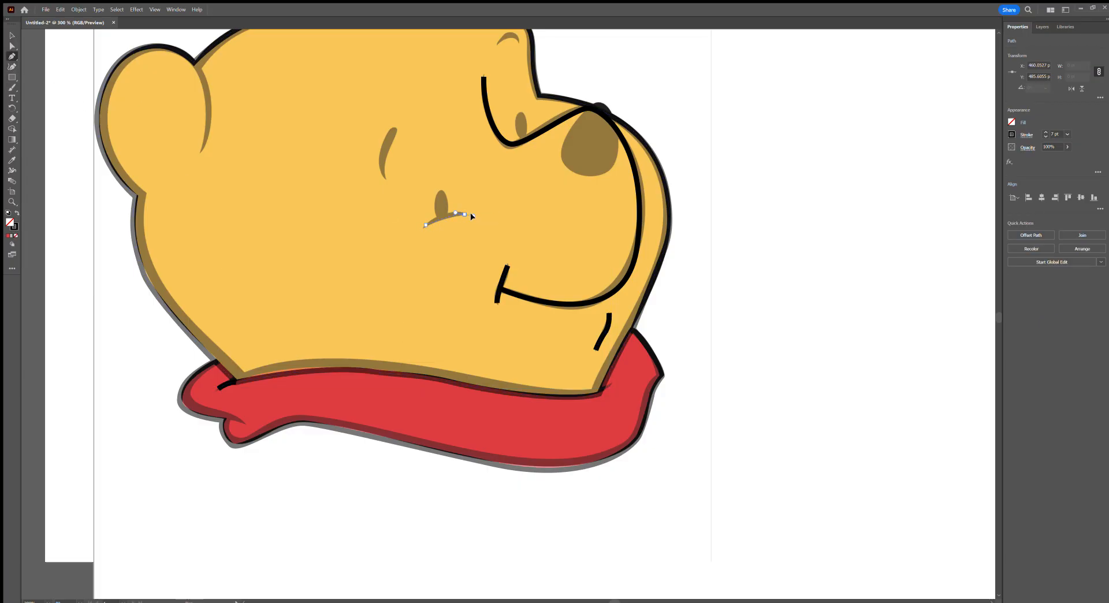
key(Escape)
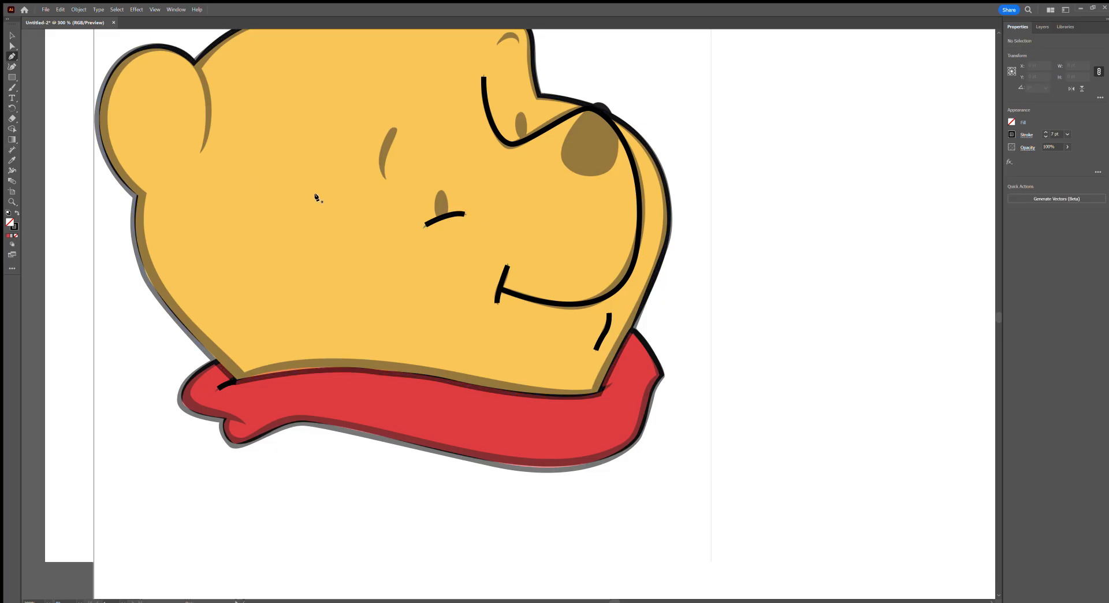
Trace the left eyebrow and the small curved right eyebrow as separate open paths.
drag(440, 191, 477, 306)
click(418, 288)
drag(421, 261, 423, 251)
click(431, 239)
key(Escape)
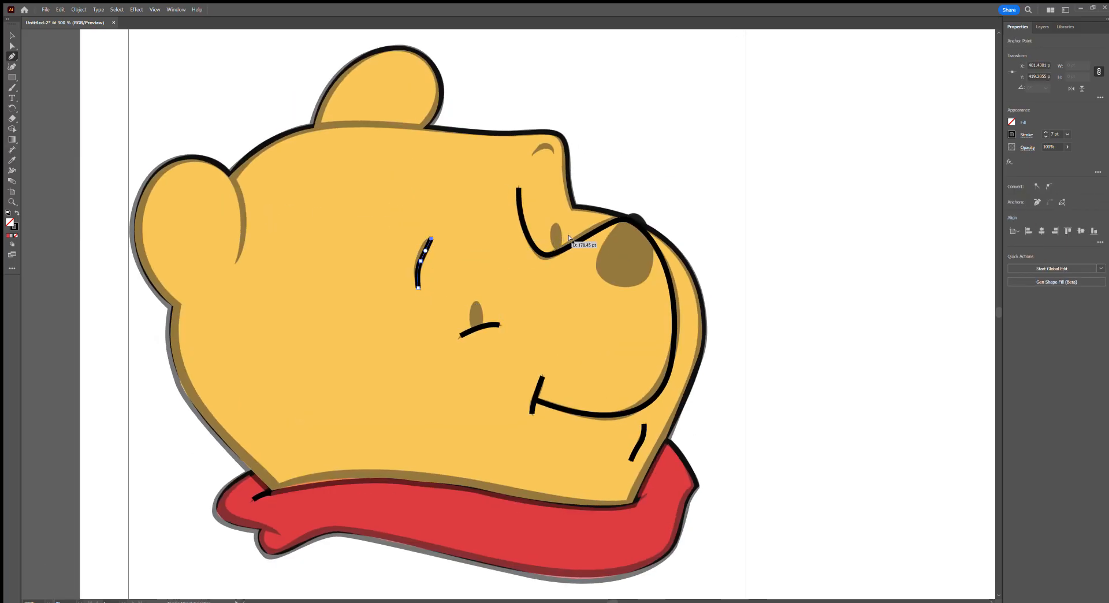
click(534, 153)
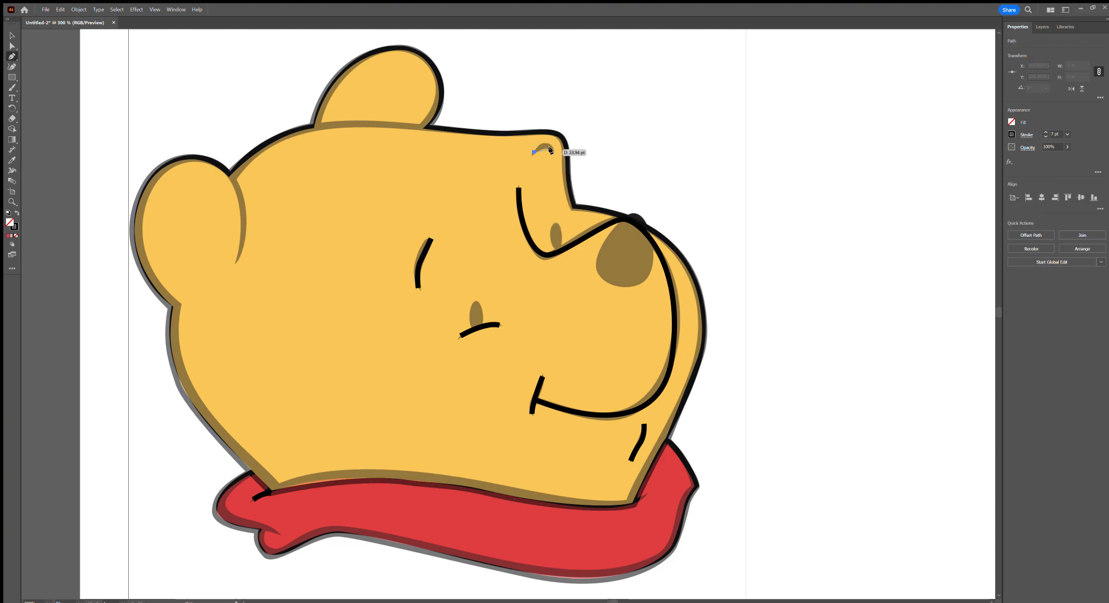
drag(556, 161, 558, 163)
key(Escape)
Draw an ellipse about 16 by 42 pt over the left eye and give it a black fill with no stroke.
drag(572, 272, 531, 257)
click(10, 76)
scroll(445, 294, up, 2)
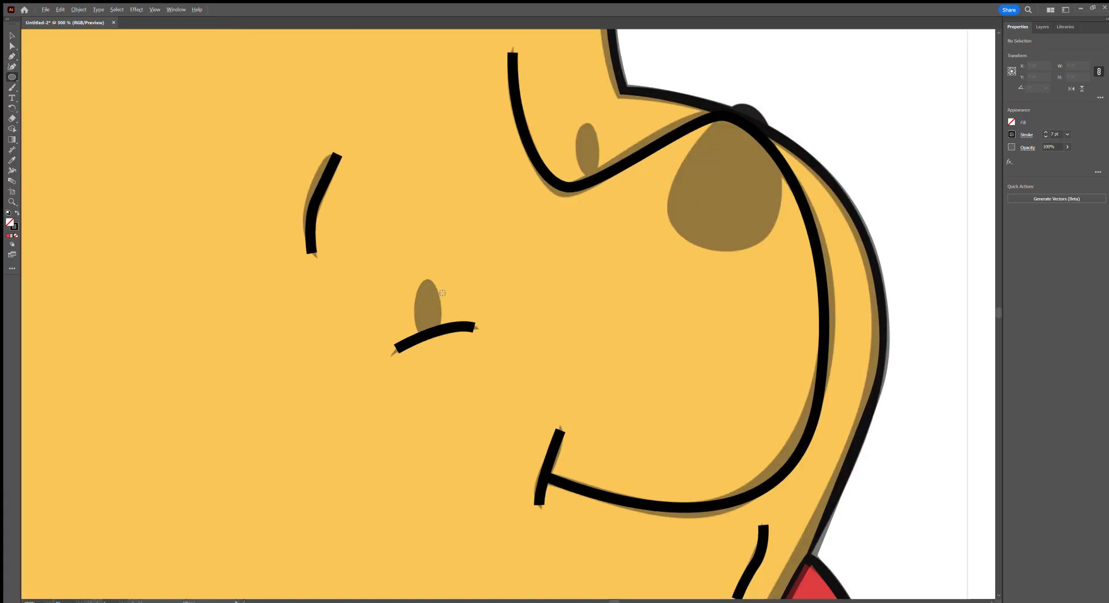
drag(412, 275, 439, 340)
click(17, 213)
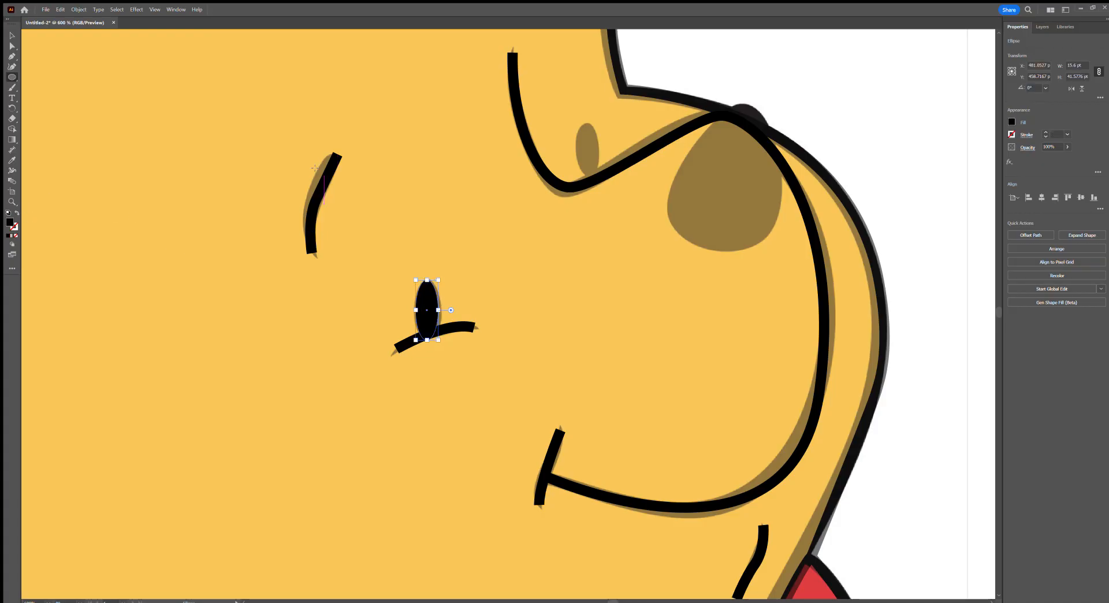
Adjust the side and upper anchor points of the left eye's ellipse to match the eye in the image.
click(13, 45)
scroll(447, 324, up, 3)
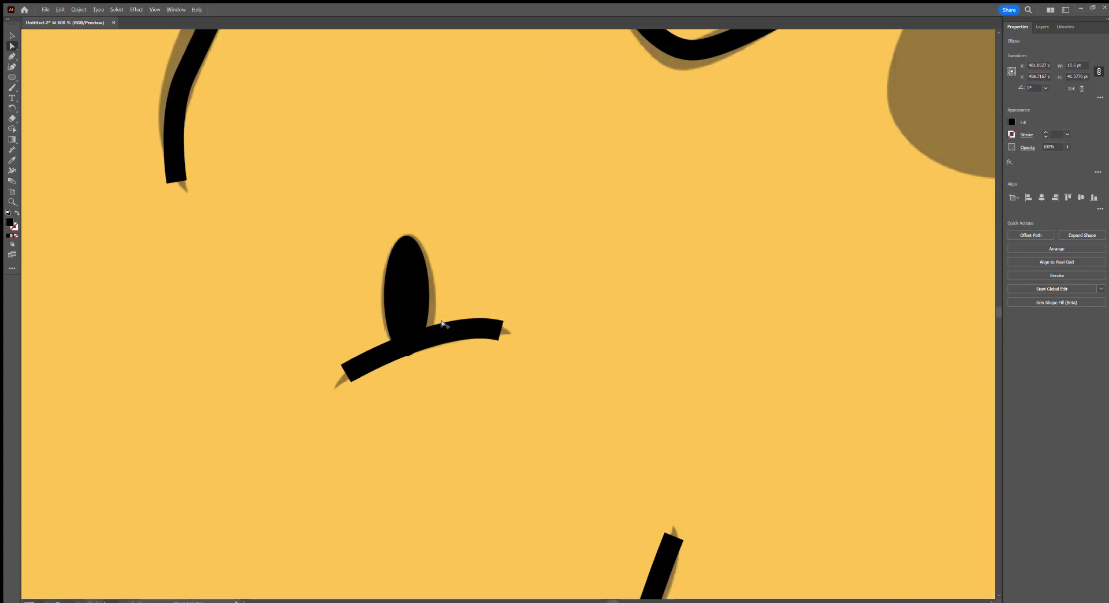
click(424, 287)
drag(424, 331, 563, 311)
key(ctrl+z)
drag(424, 288, 432, 288)
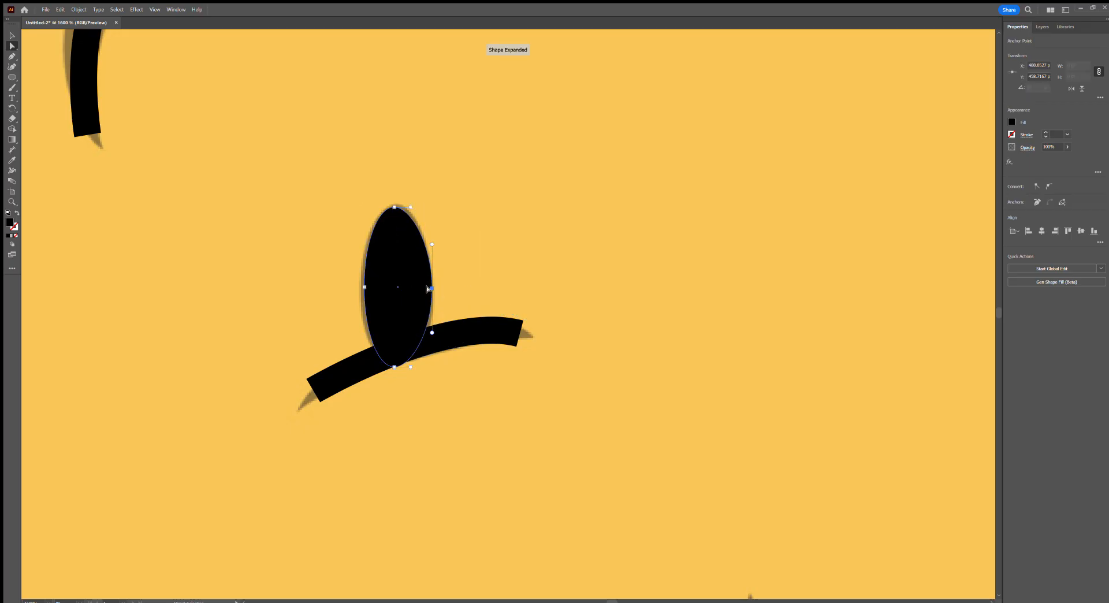
drag(364, 287, 361, 288)
drag(393, 206, 396, 202)
scroll(379, 204, down, 3)
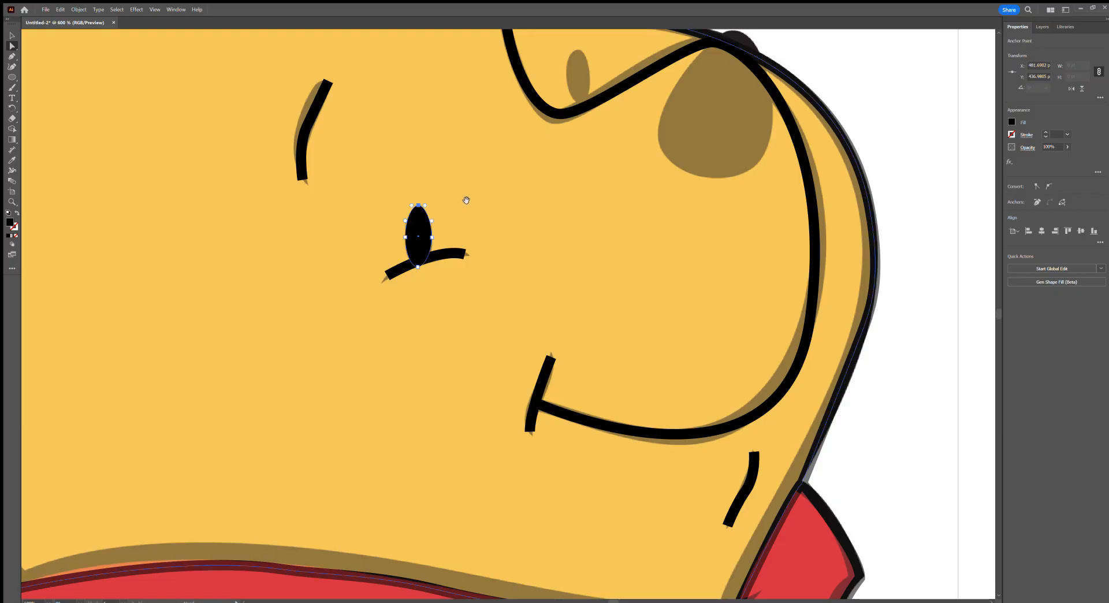
Duplicate the left eye's shape onto the right eye and rotate it slightly to fit the image.
drag(466, 200, 376, 303)
click(11, 35)
click(326, 338)
drag(327, 338, 485, 167)
scroll(578, 162, down, 2)
drag(614, 195, 551, 221)
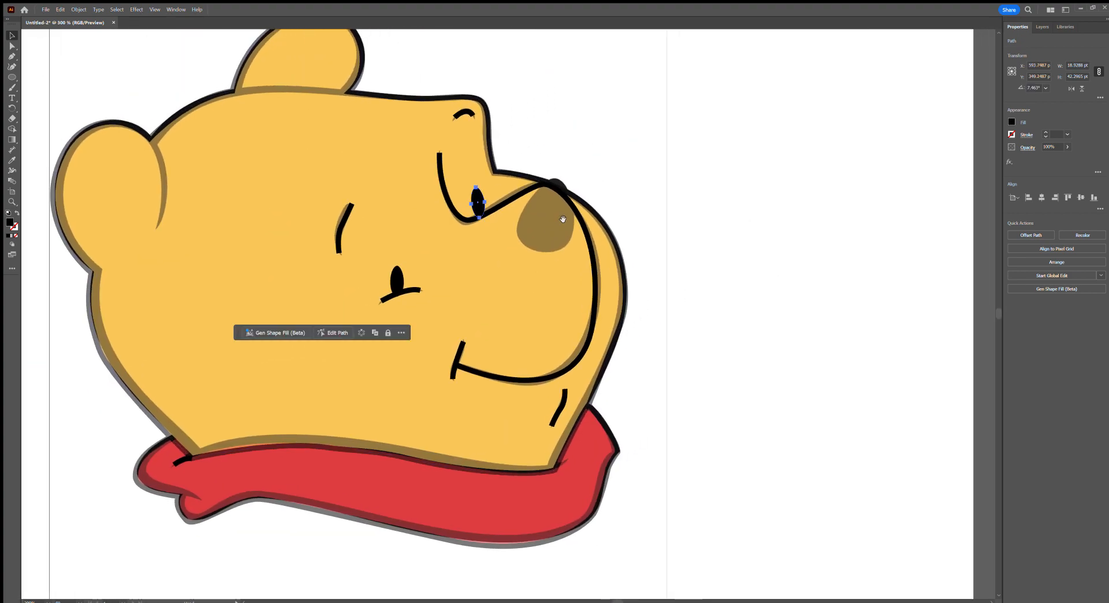
Trace the nose outline with the Pen tool as a closed shape with a black fill and no stroke.
scroll(588, 202, up, 2)
click(478, 124)
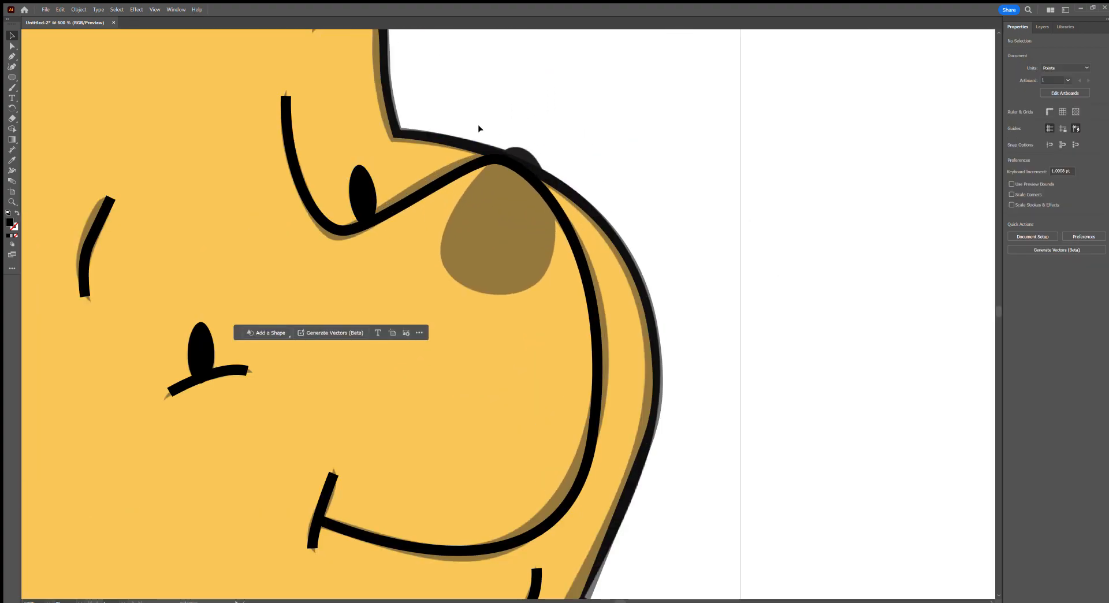
click(12, 56)
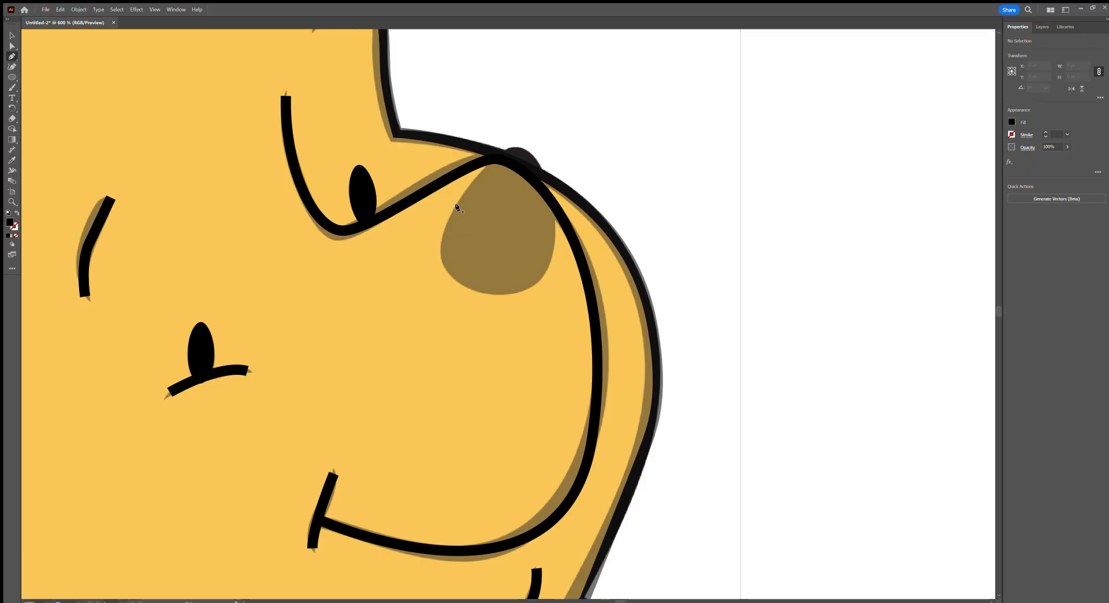
click(475, 180)
drag(523, 150, 543, 158)
drag(554, 227, 412, 276)
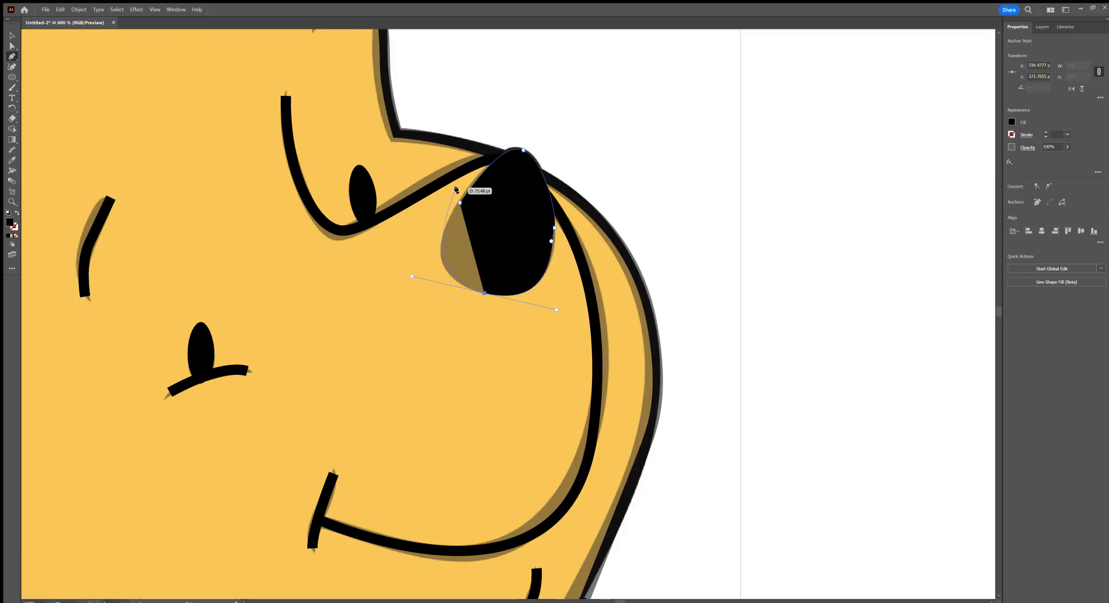
drag(460, 203, 469, 185)
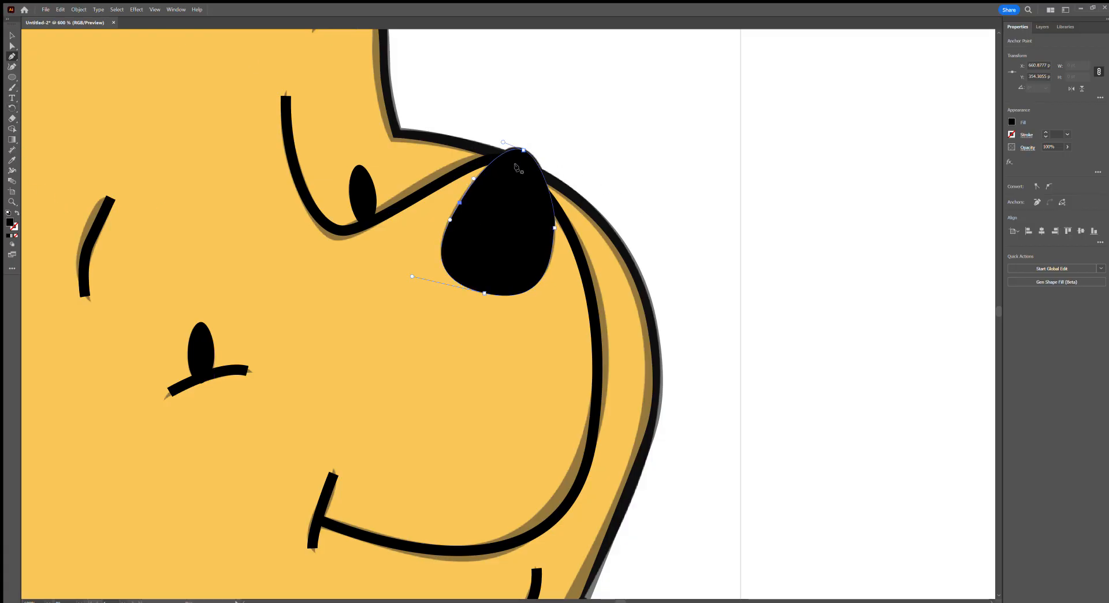
click(14, 25)
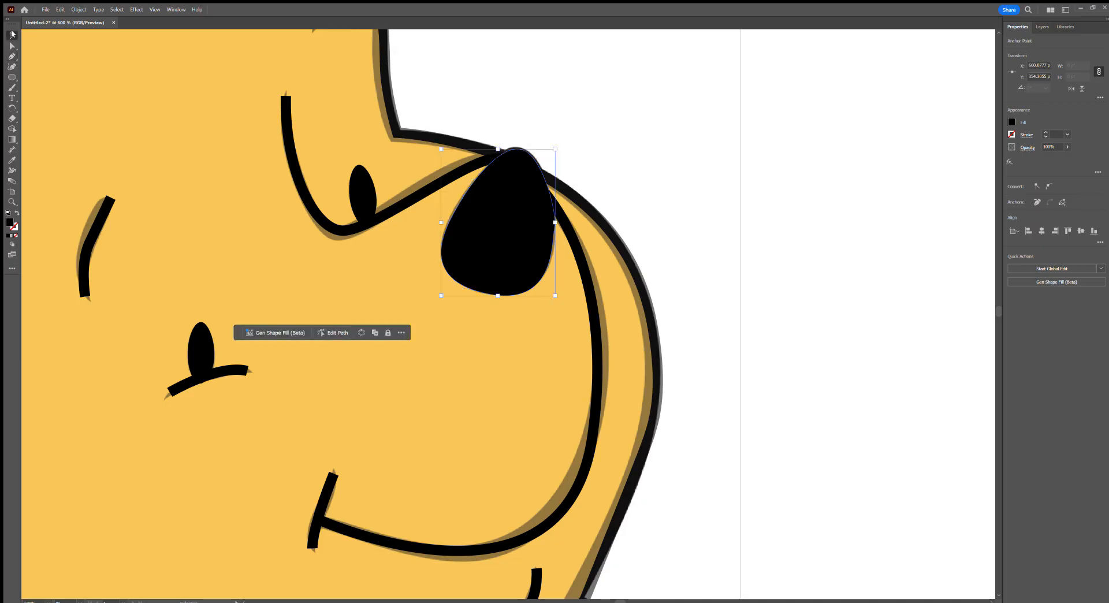
Taper both ends of the short line at the mouth corner with the Width tool and widen its middle.
click(386, 250)
scroll(386, 254, down, 5)
scroll(386, 255, left, 3)
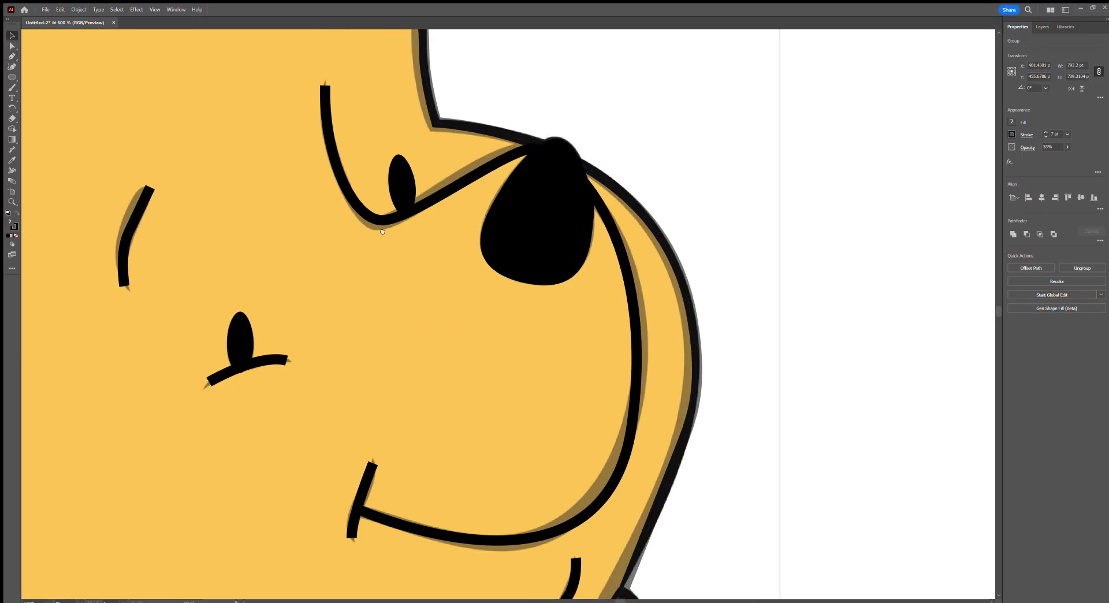
click(402, 365)
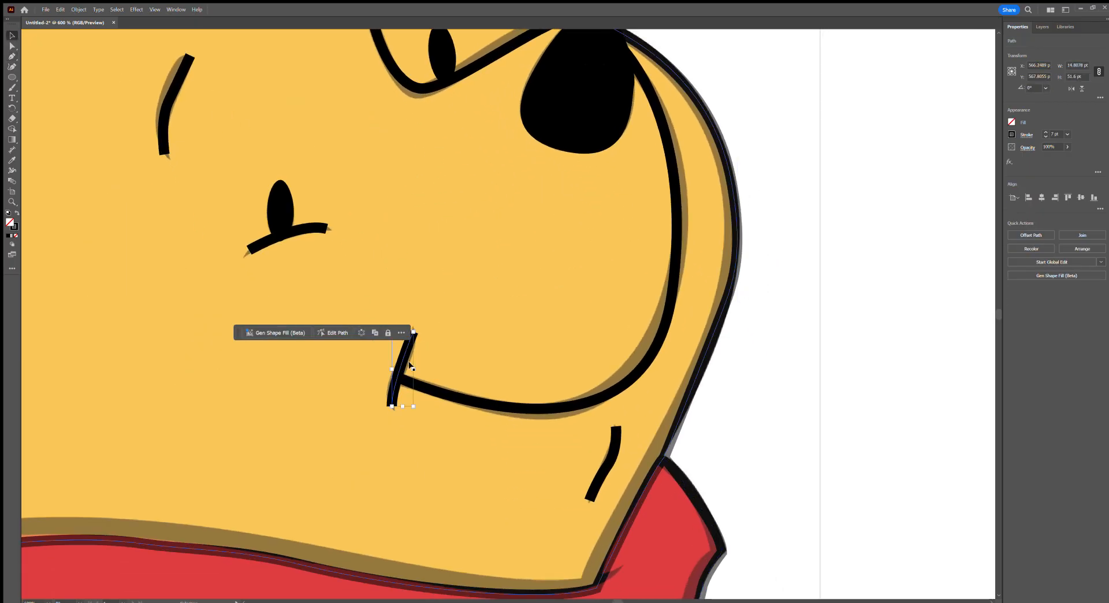
scroll(419, 360, up, 4)
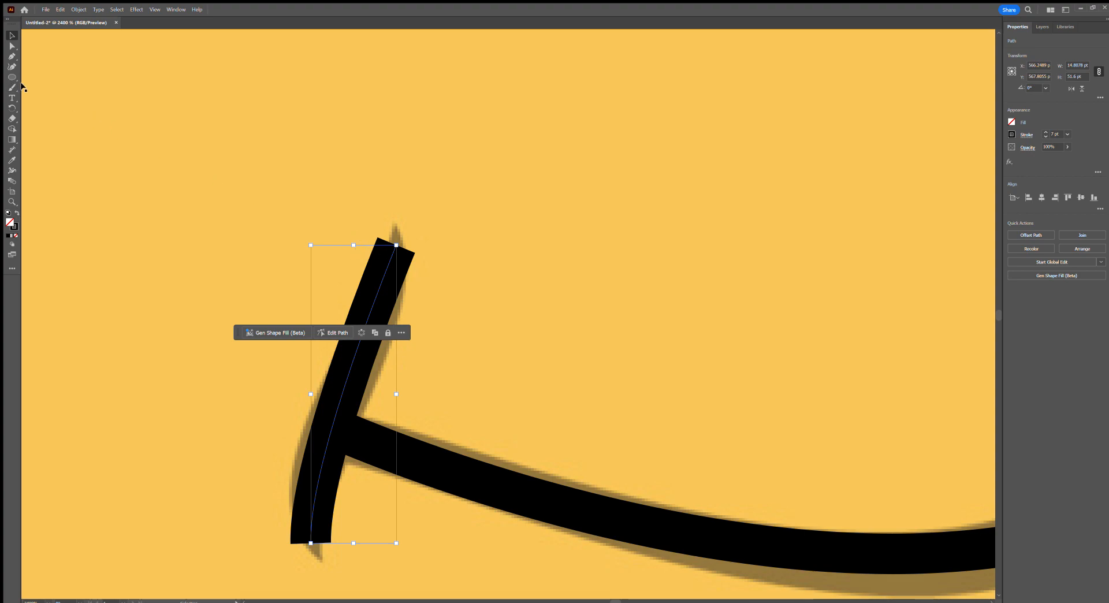
key(shift+w)
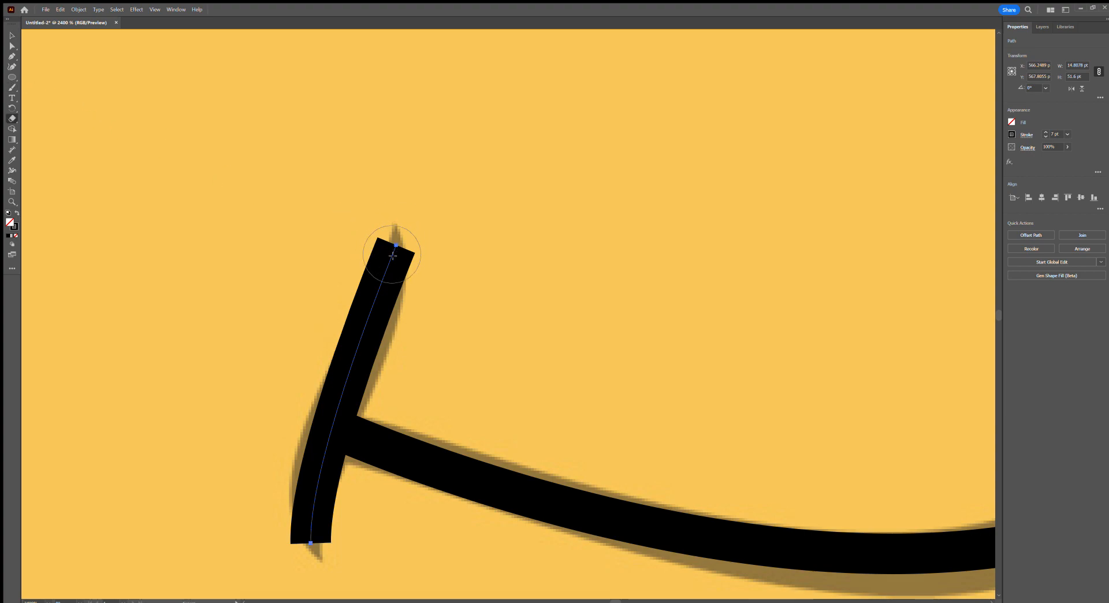
drag(398, 250, 397, 248)
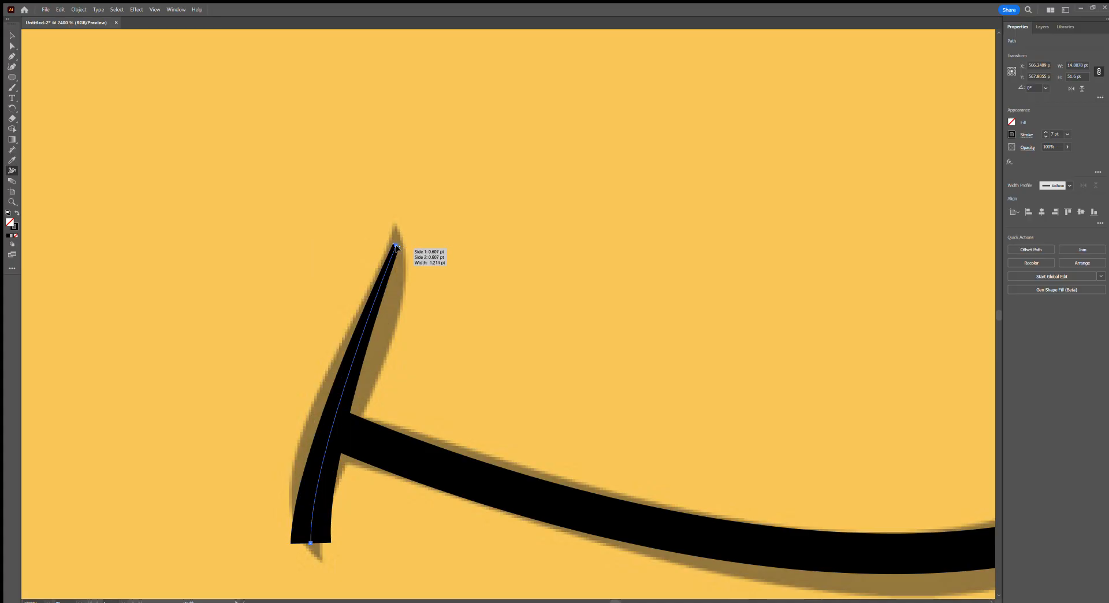
drag(352, 365, 371, 363)
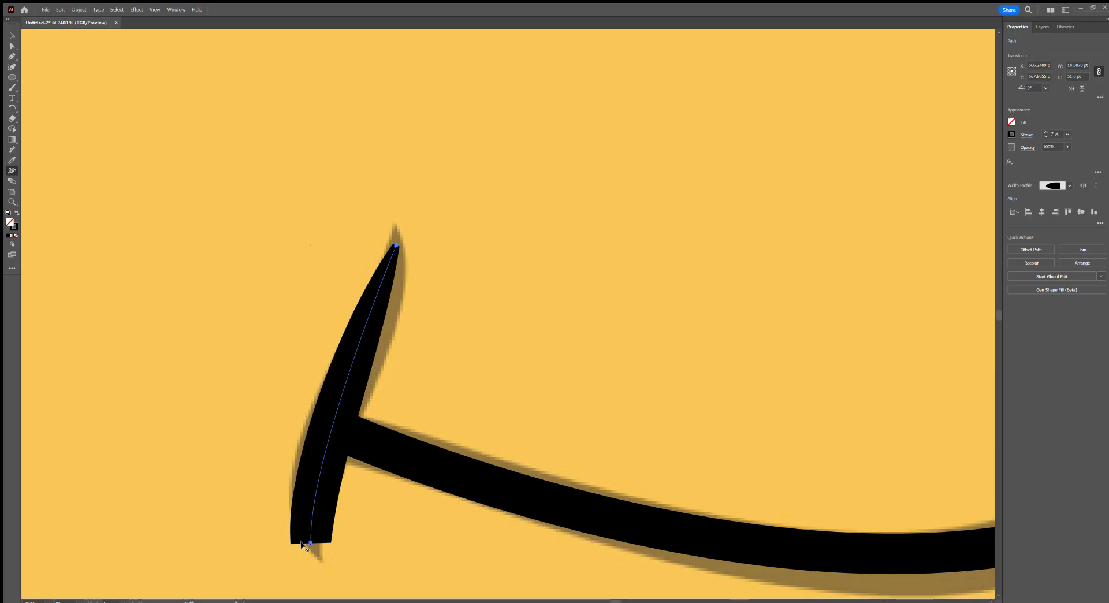
drag(326, 540, 312, 544)
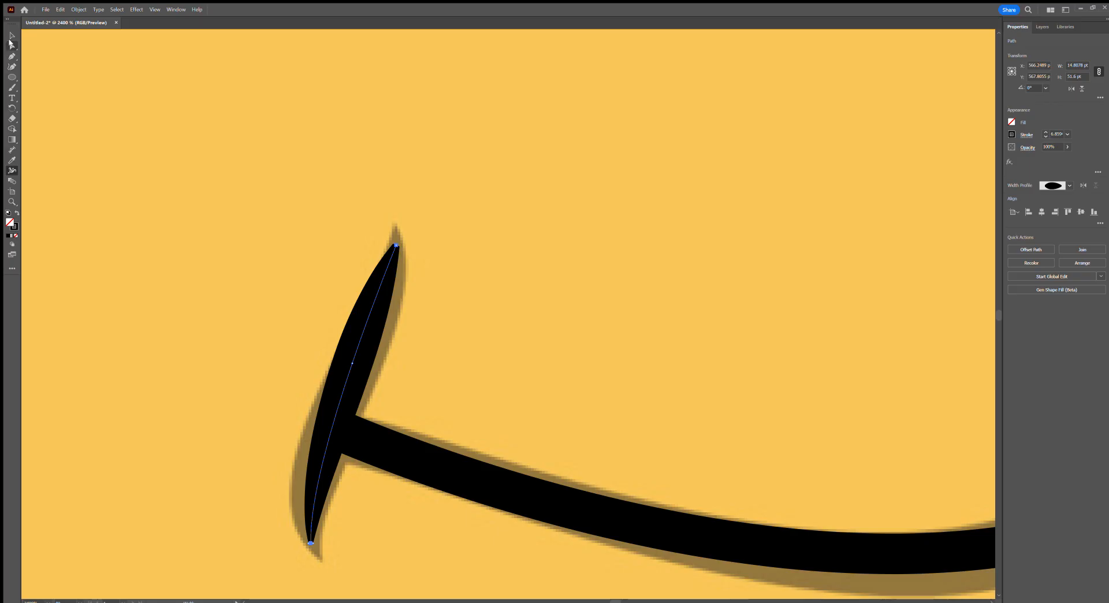
Bend the mouth-corner line into a slight S-curve with two added anchor points and extend its ends to match the image.
click(11, 55)
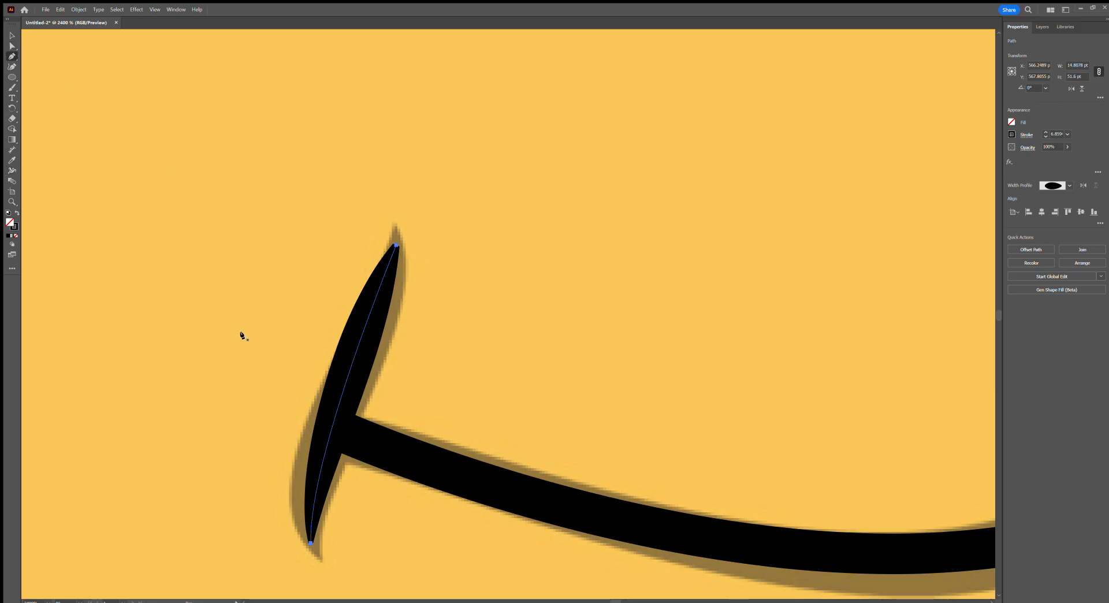
click(349, 371)
mouse_move(349, 371)
mouse_down()
mouse_move(343, 379)
mouse_move(368, 366)
mouse_up()
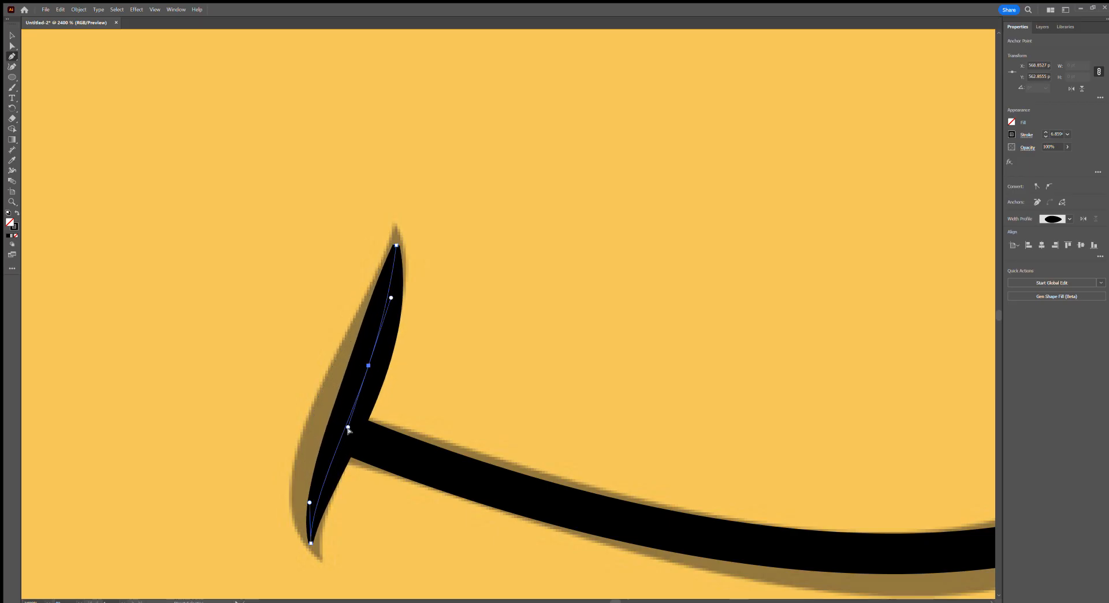
drag(341, 427, 319, 439)
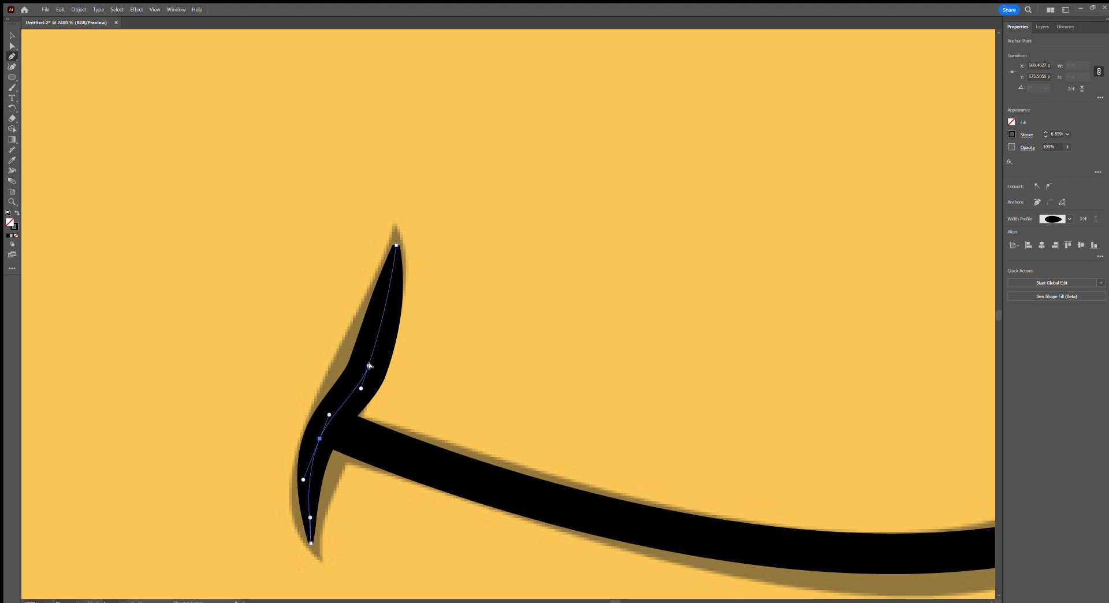
mouse_move(368, 365)
mouse_down()
mouse_move(359, 359)
mouse_move(319, 448)
mouse_up()
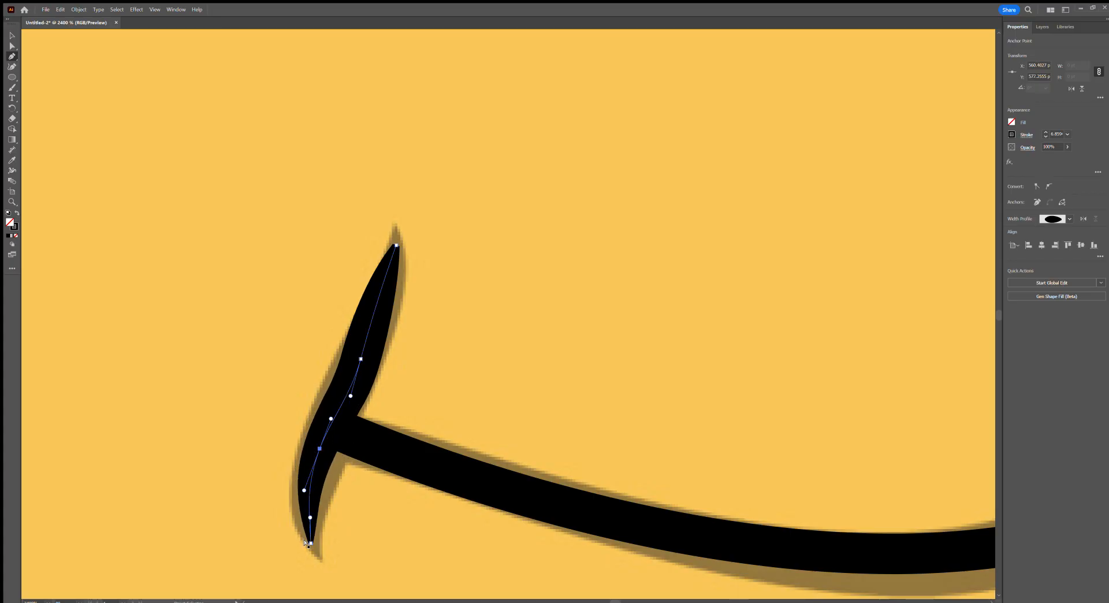
drag(310, 543, 319, 556)
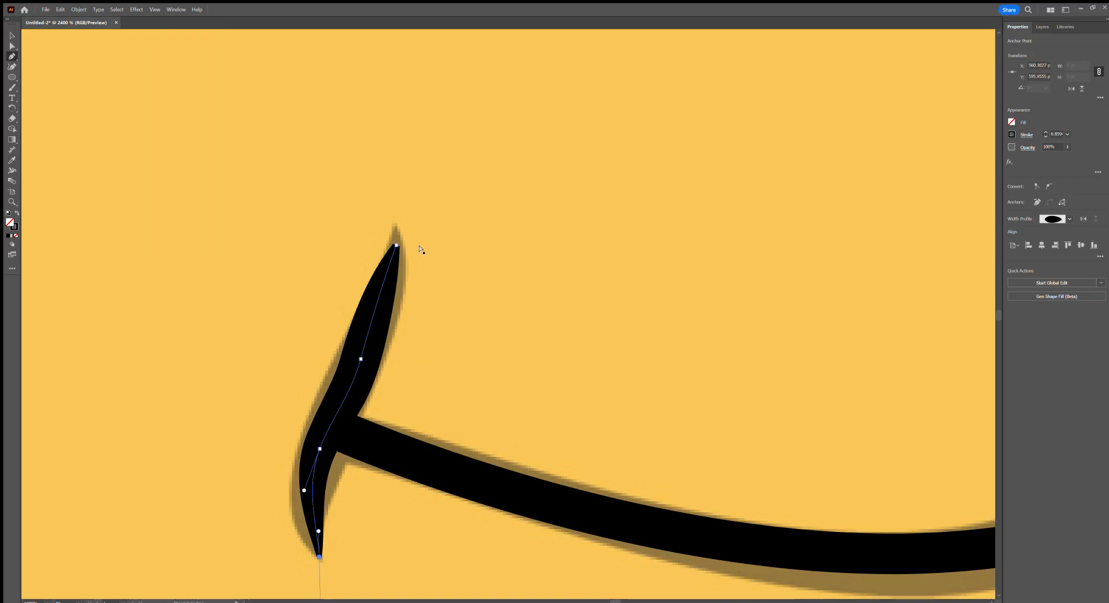
mouse_move(395, 246)
mouse_down()
mouse_move(394, 232)
mouse_move(396, 263)
mouse_move(399, 241)
mouse_up()
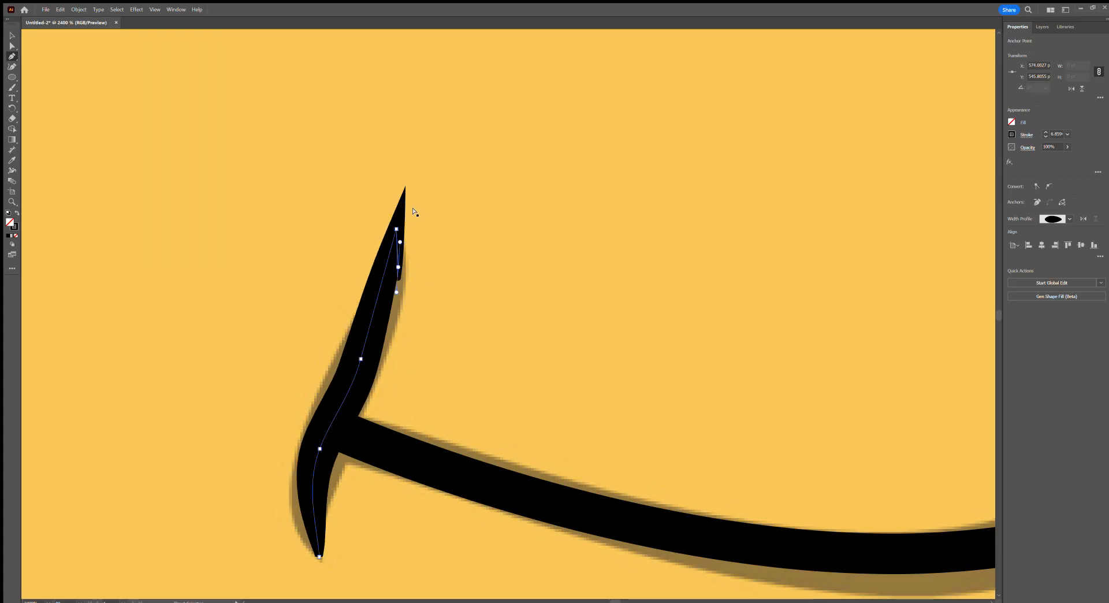
key(ctrl+z)
key(ctrl+z)
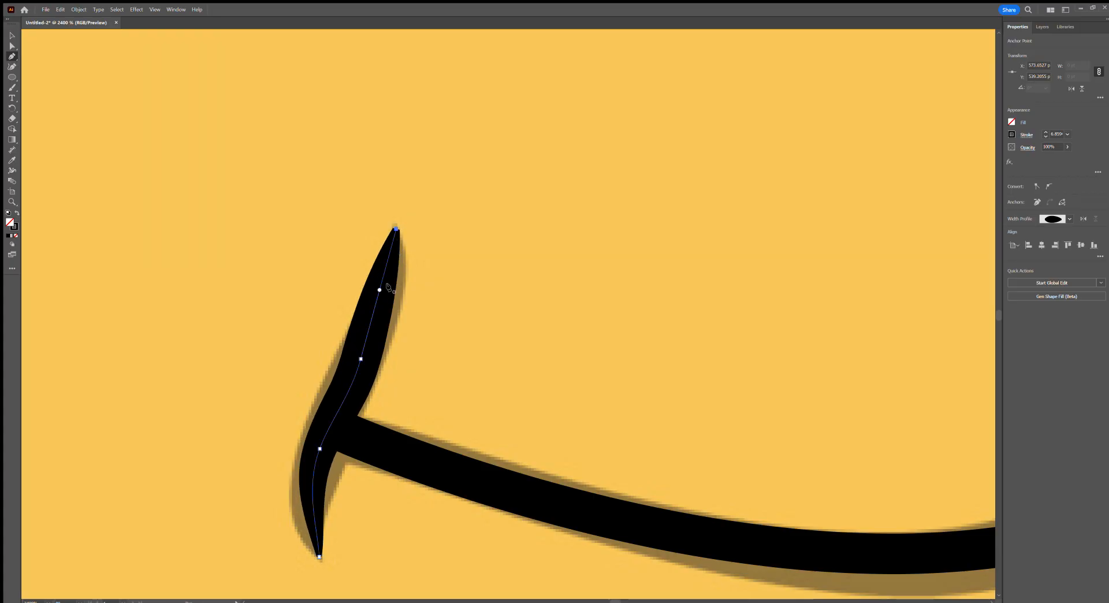
drag(378, 291, 397, 293)
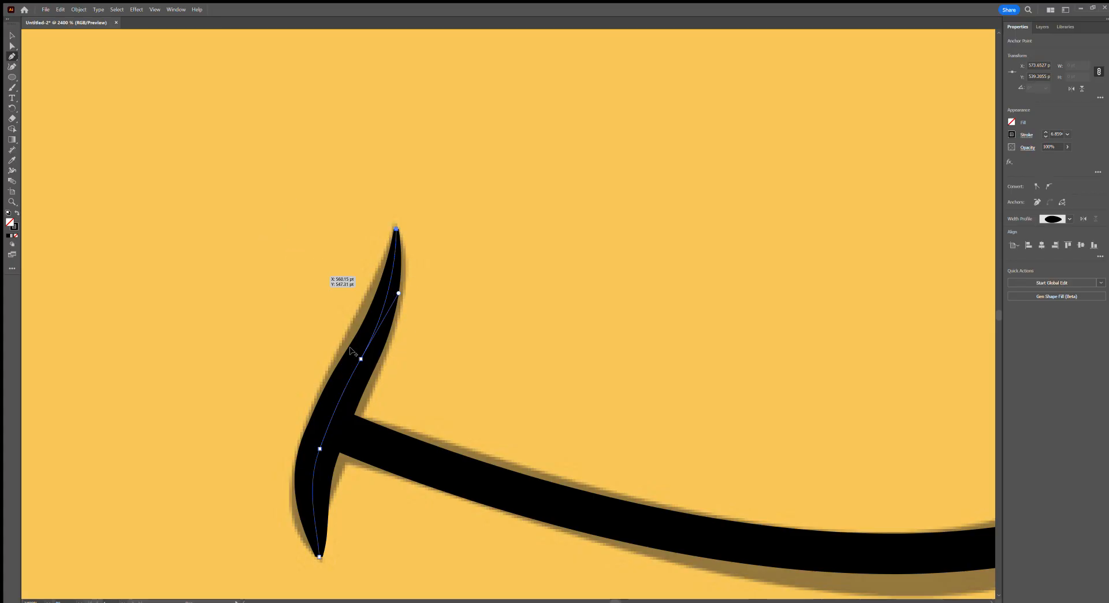
Widen the middle and lower part of the mouth-corner line's stroke to match the image.
key(shift+w)
drag(370, 366, 378, 375)
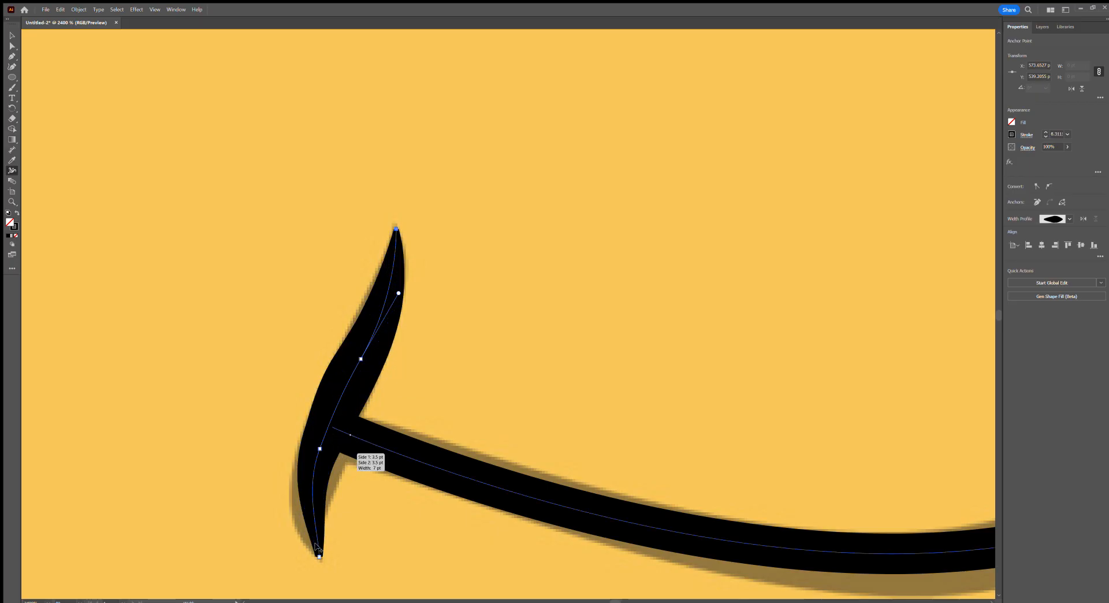
drag(312, 489, 335, 491)
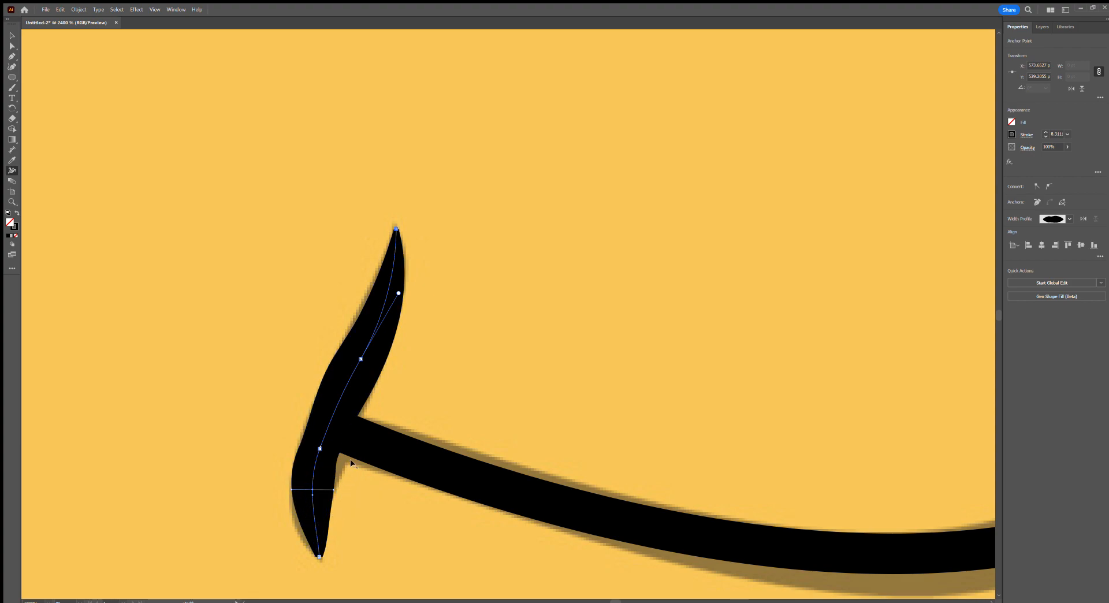
drag(319, 447, 339, 460)
key(ctrl+z)
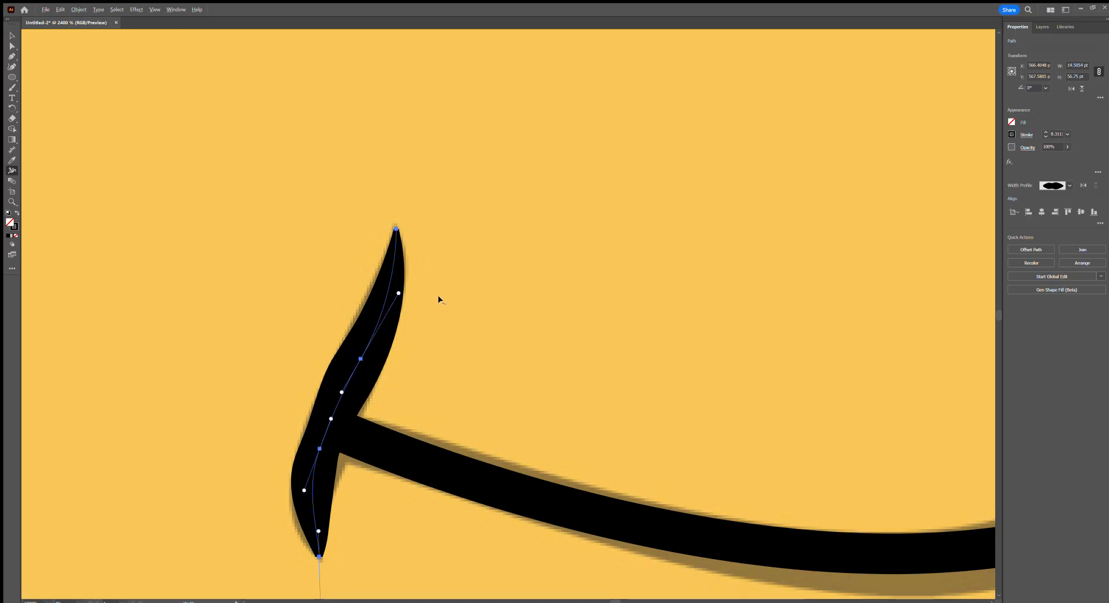
Taper both ends of the chin crease with the Width tool and widen the stroke between them.
scroll(442, 283, down, 4)
mouse_move(586, 198)
mouse_down()
mouse_move(456, 279)
mouse_move(402, 149)
mouse_up()
scroll(462, 359, up, 3)
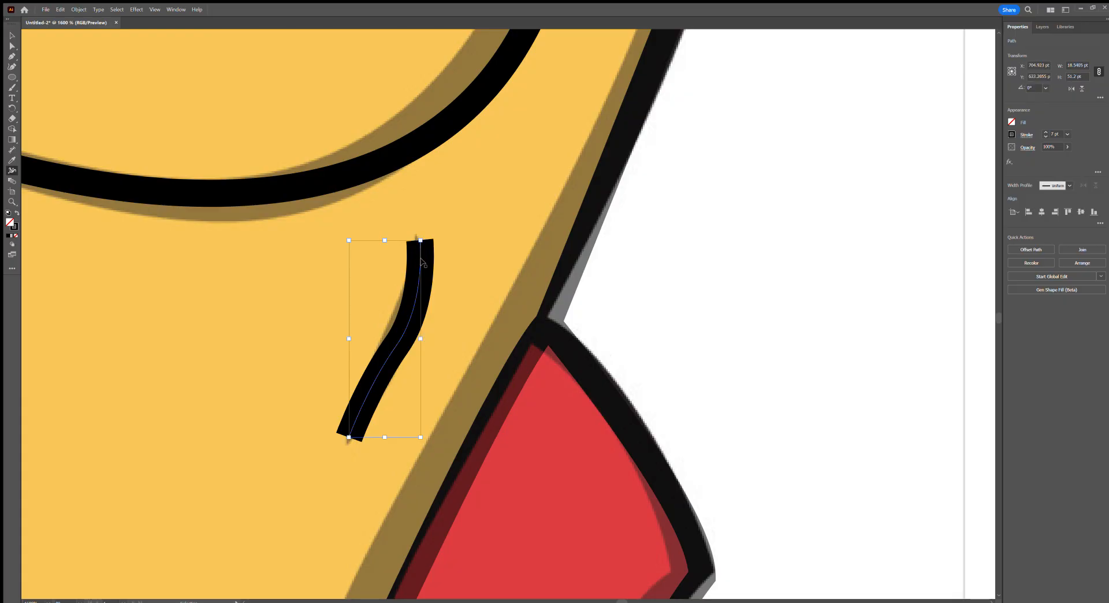
drag(430, 238, 420, 239)
drag(419, 279, 428, 279)
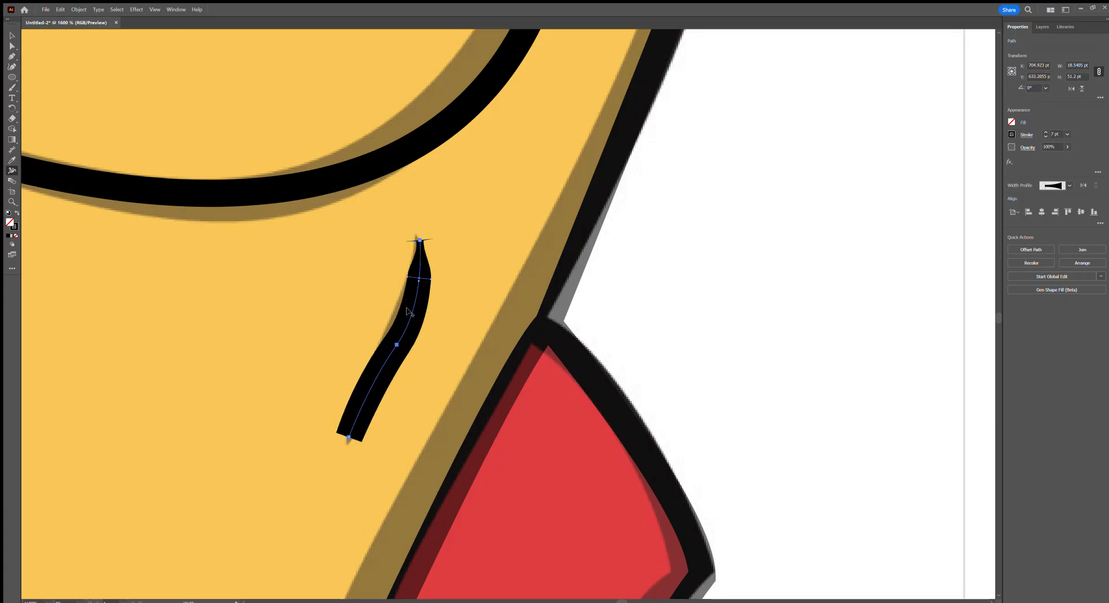
drag(360, 441, 350, 439)
drag(380, 383, 387, 375)
Taper the upper end of the muzzle line beside the right eye and restore the stroke's thickness below it.
drag(411, 163, 357, 552)
drag(423, 220, 368, 506)
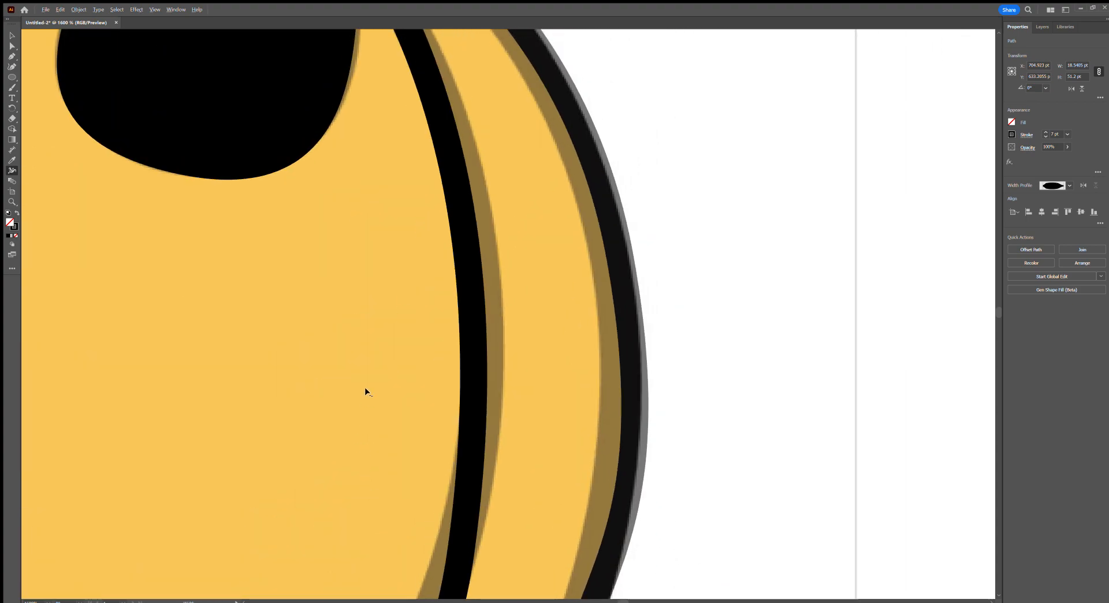
key(ctrl+minus)
key(ctrl+minus)
drag(408, 355, 597, 424)
drag(282, 250, 471, 363)
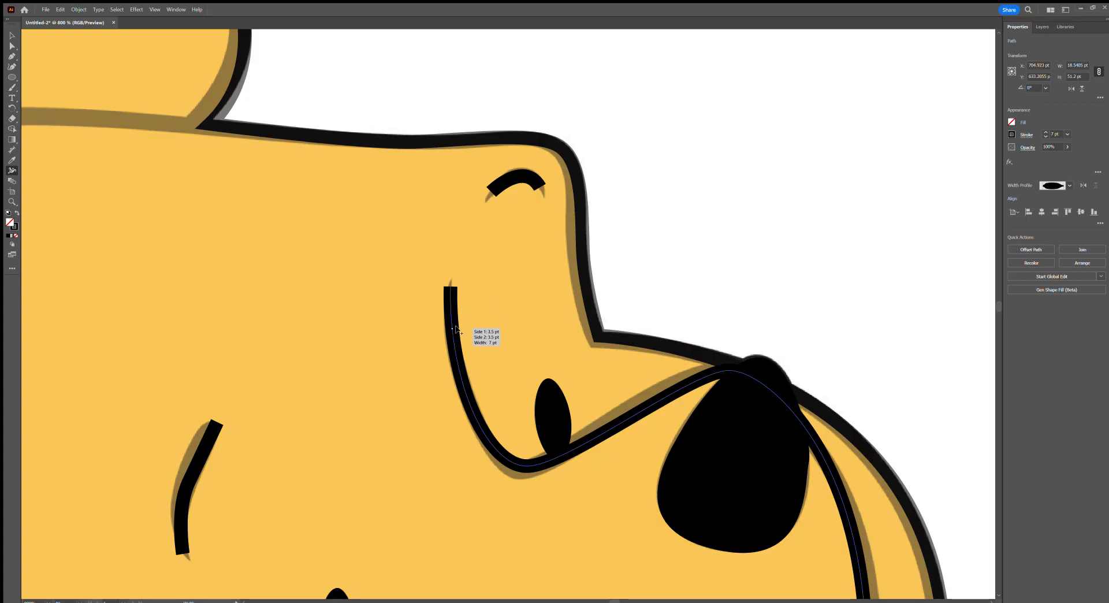
drag(455, 289, 451, 293)
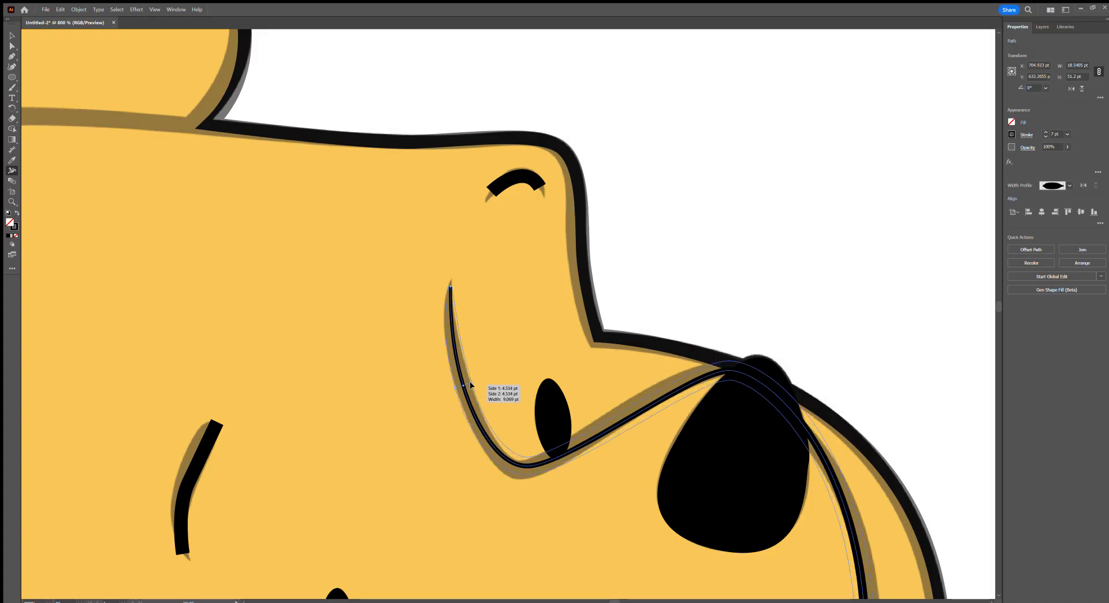
Shape the left eyebrow's stroke with a tapered lower end, a wider middle and a rounded upper end.
drag(397, 436, 561, 242)
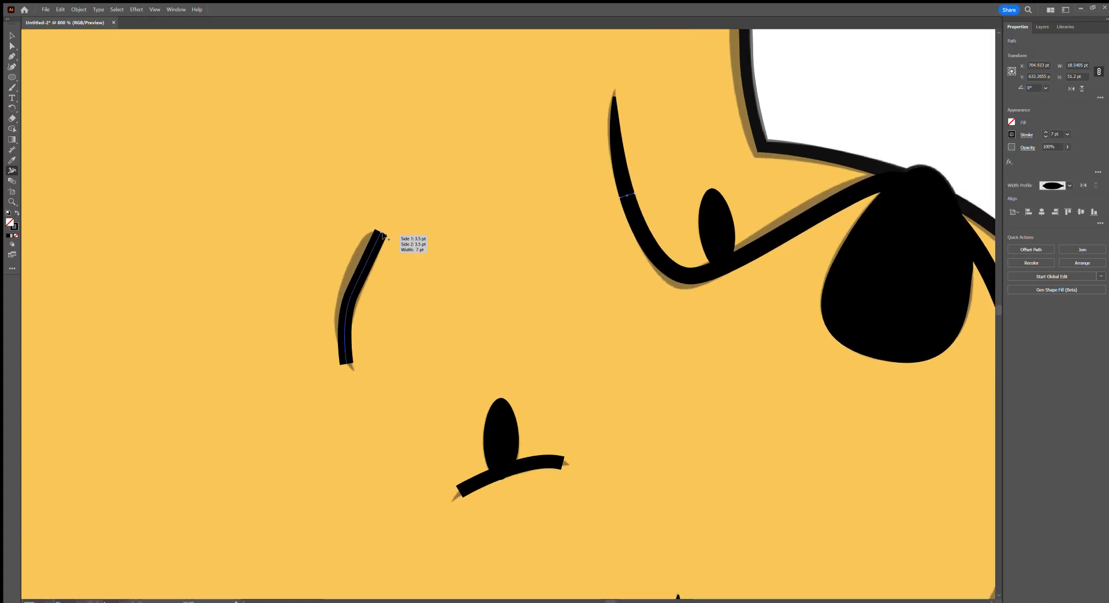
drag(382, 235, 384, 238)
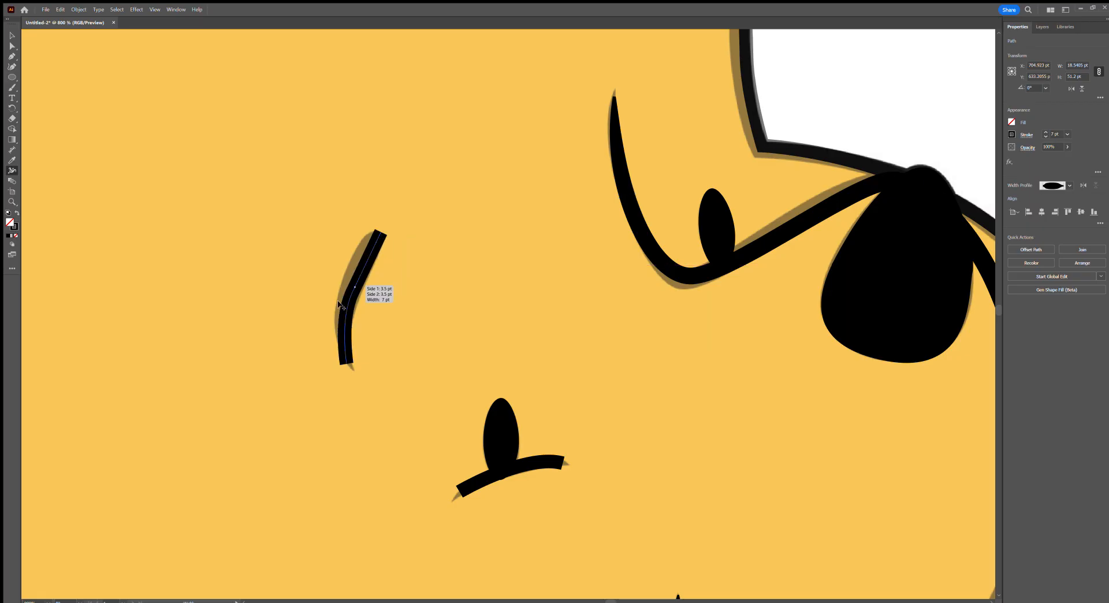
drag(349, 362, 346, 362)
drag(345, 306, 338, 303)
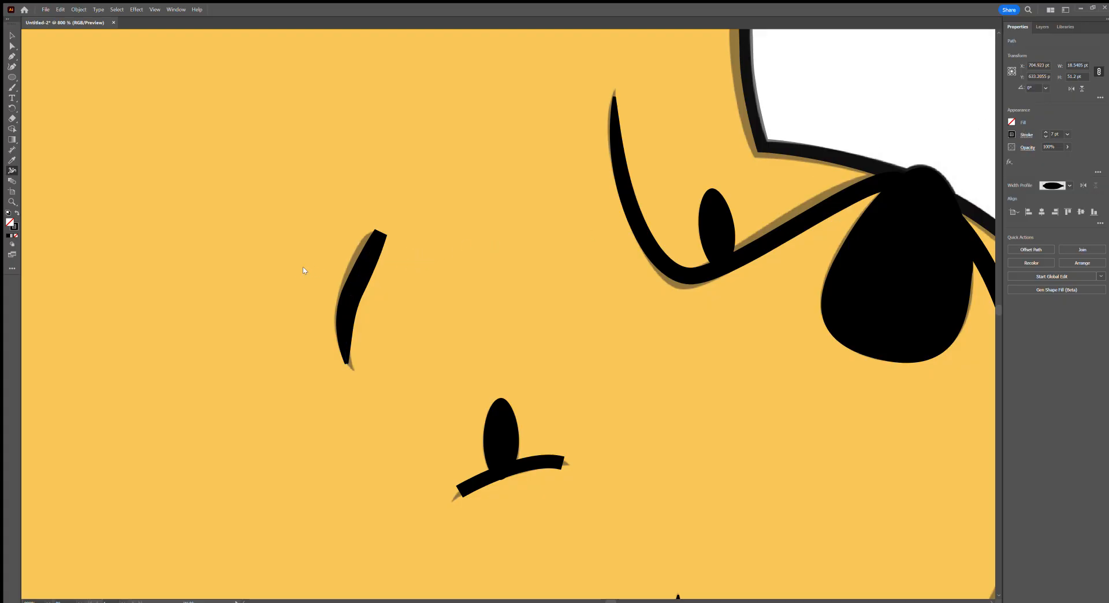
key(shift+m)
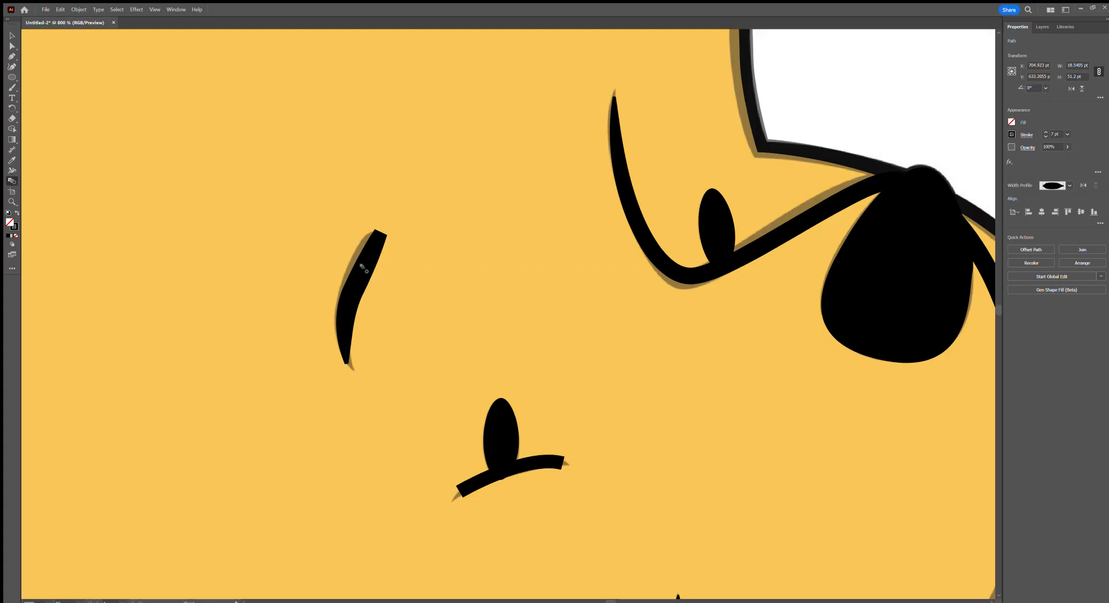
click(13, 36)
click(370, 252)
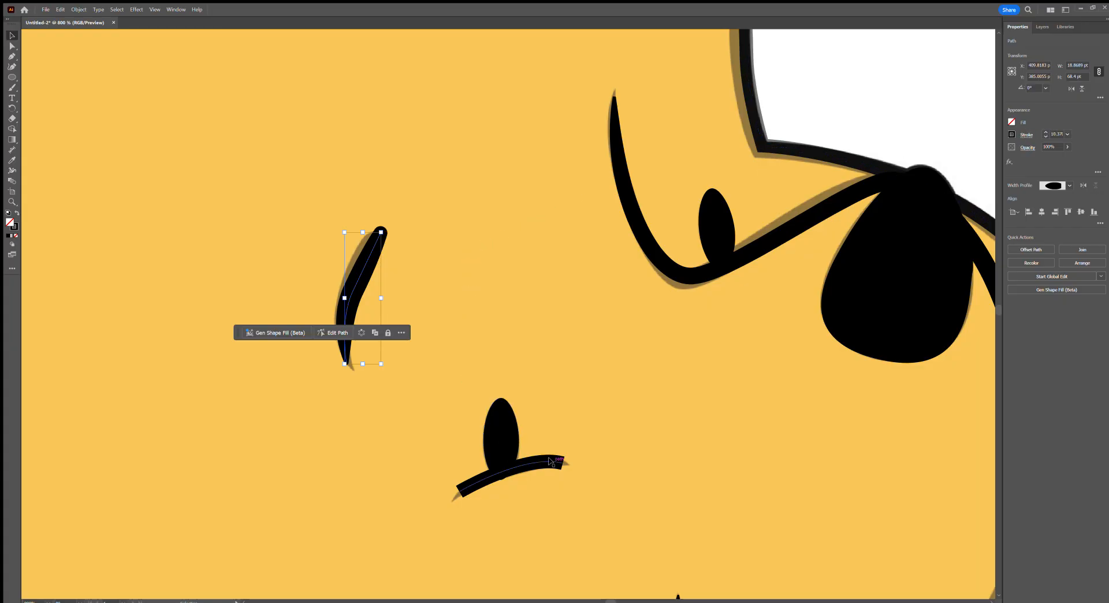
Select all the traced artwork and move it to the right of the original image for comparison.
scroll(585, 388, down, 4)
drag(602, 343, 508, 240)
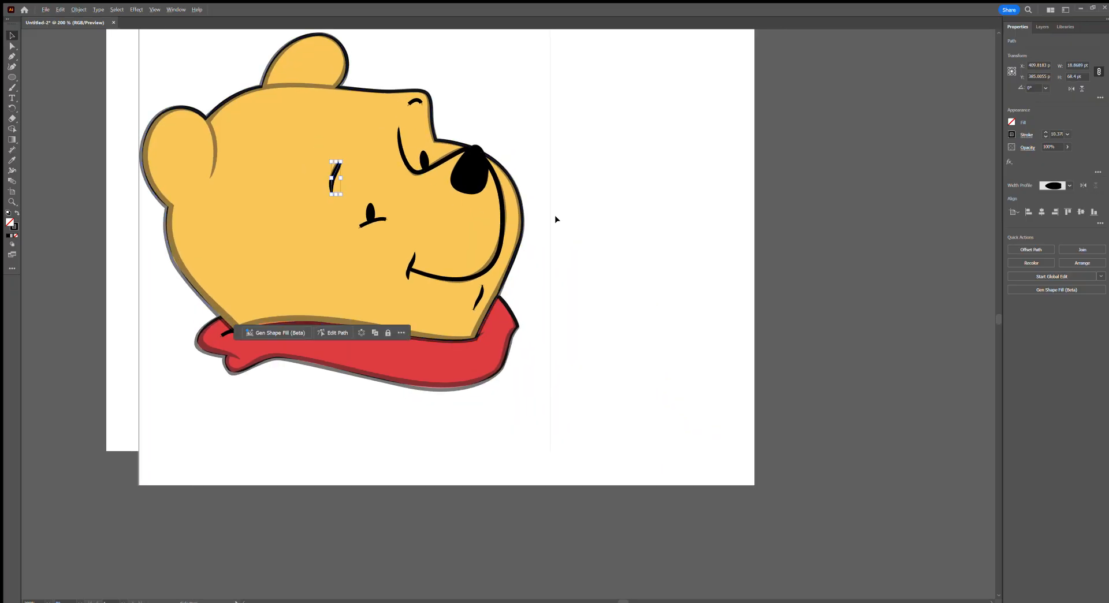
scroll(587, 148, down, 2)
click(426, 200)
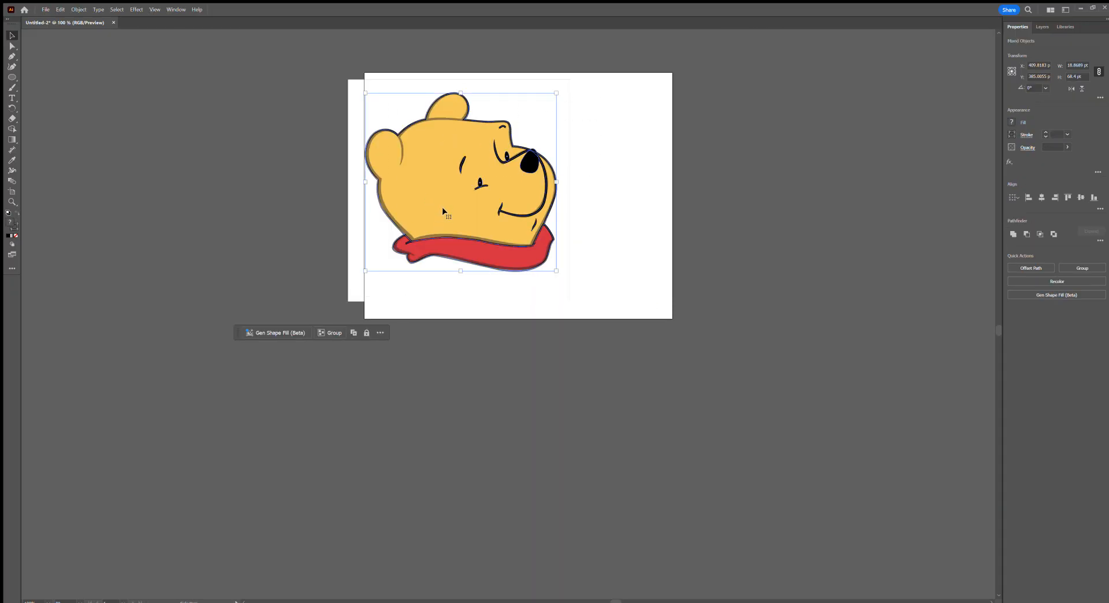
drag(433, 200, 673, 198)
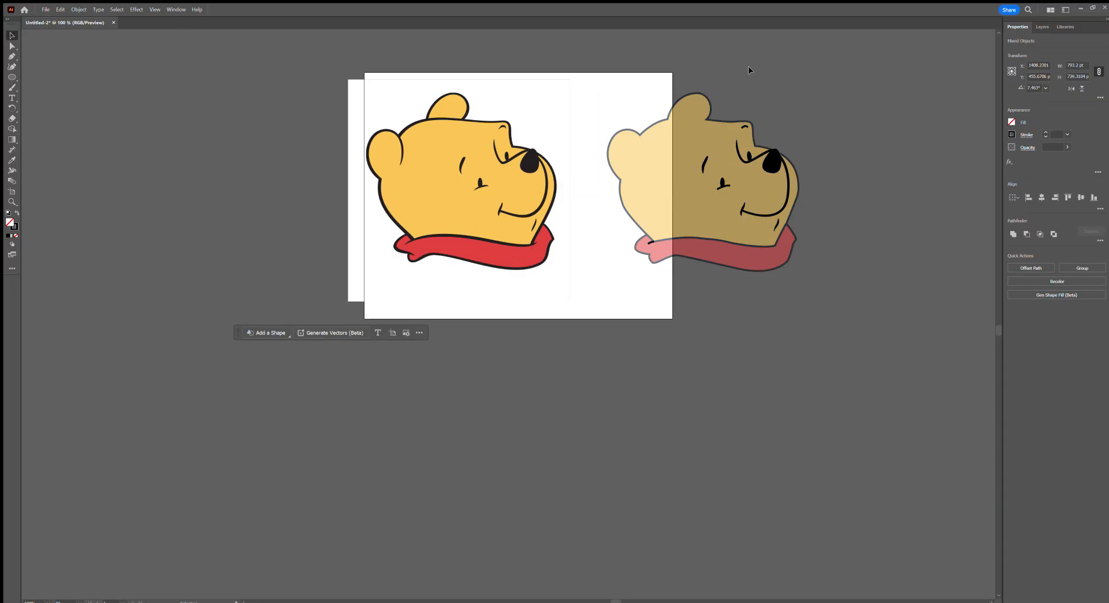
Group the moved artwork and raise it to full opacity.
key(ctrl+g)
drag(857, 356, 858, 356)
drag(1055, 156, 1097, 157)
click(893, 119)
mouse_move(886, 81)
mouse_down()
mouse_move(820, 101)
mouse_move(812, 118)
mouse_up()
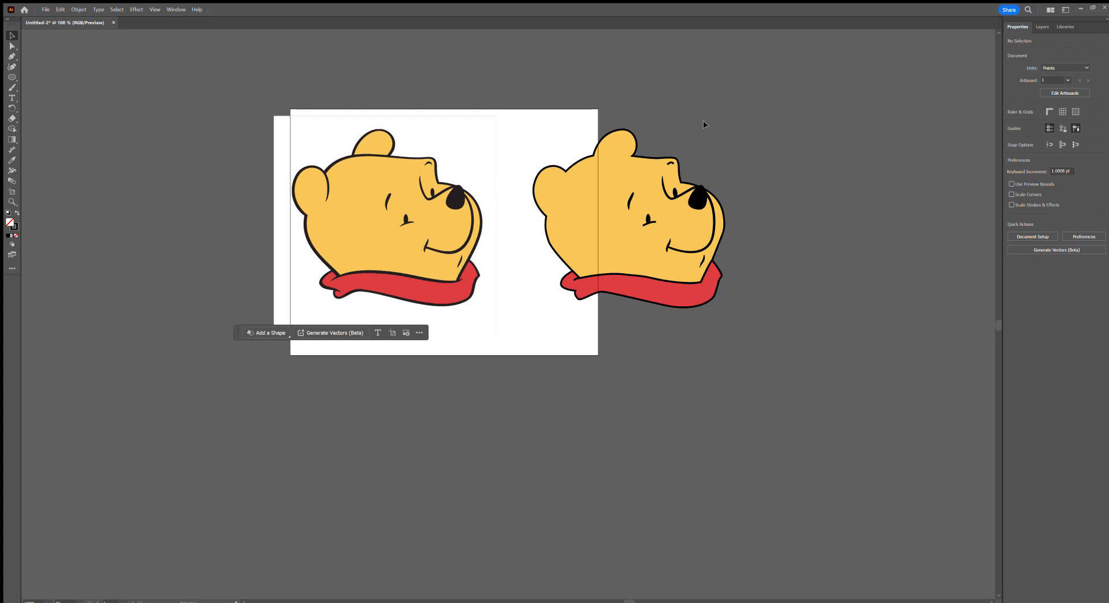
drag(703, 123, 690, 156)
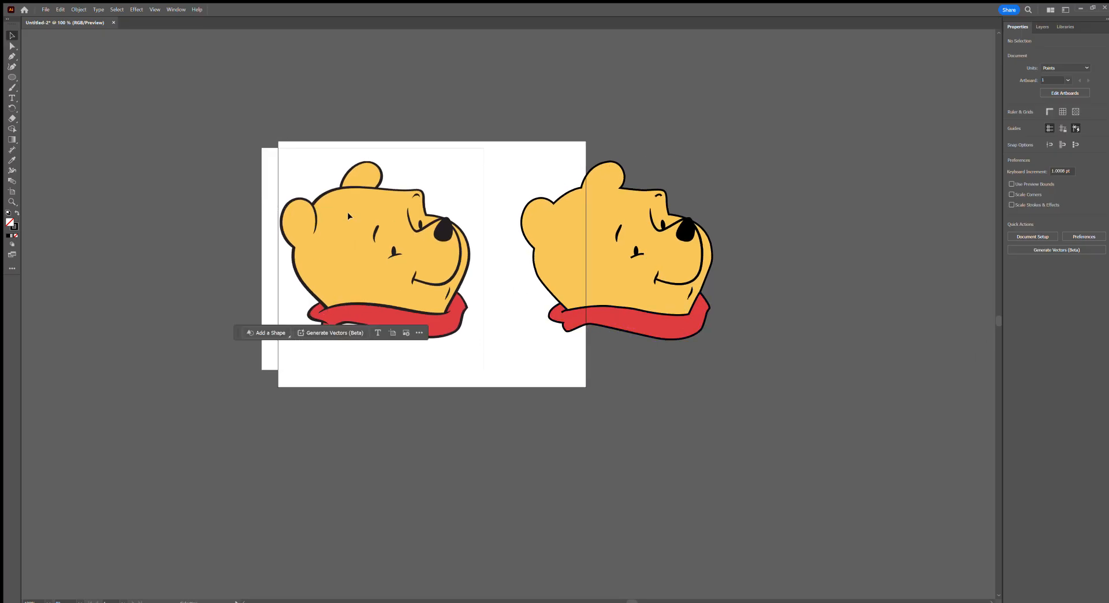
Draw the curved inner line of the left ear with the Pen tool, using a 7 pt black stroke and no fill.
click(12, 56)
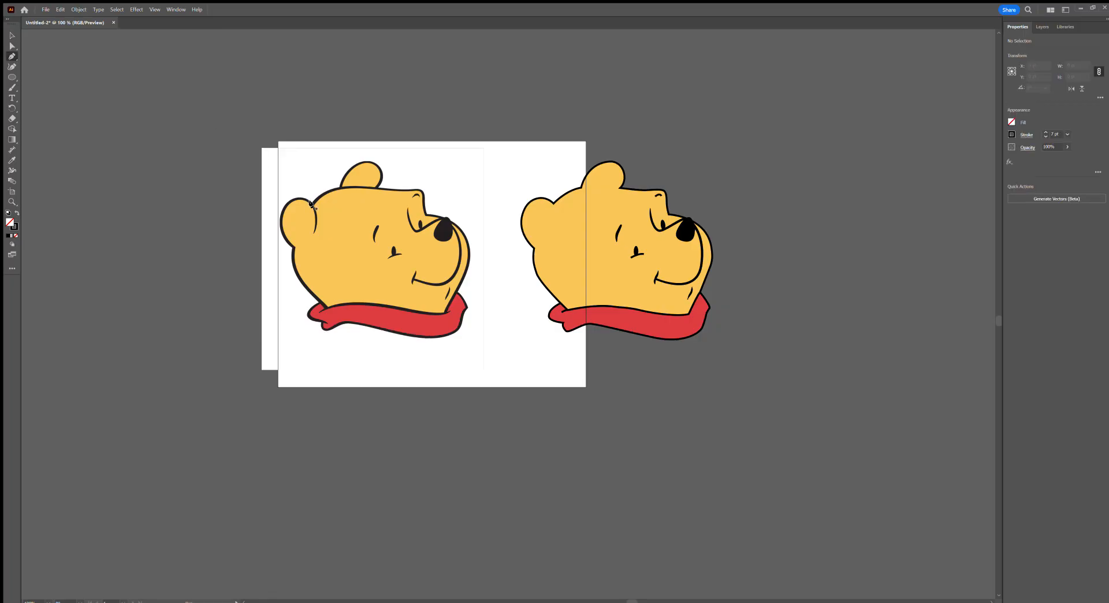
click(552, 203)
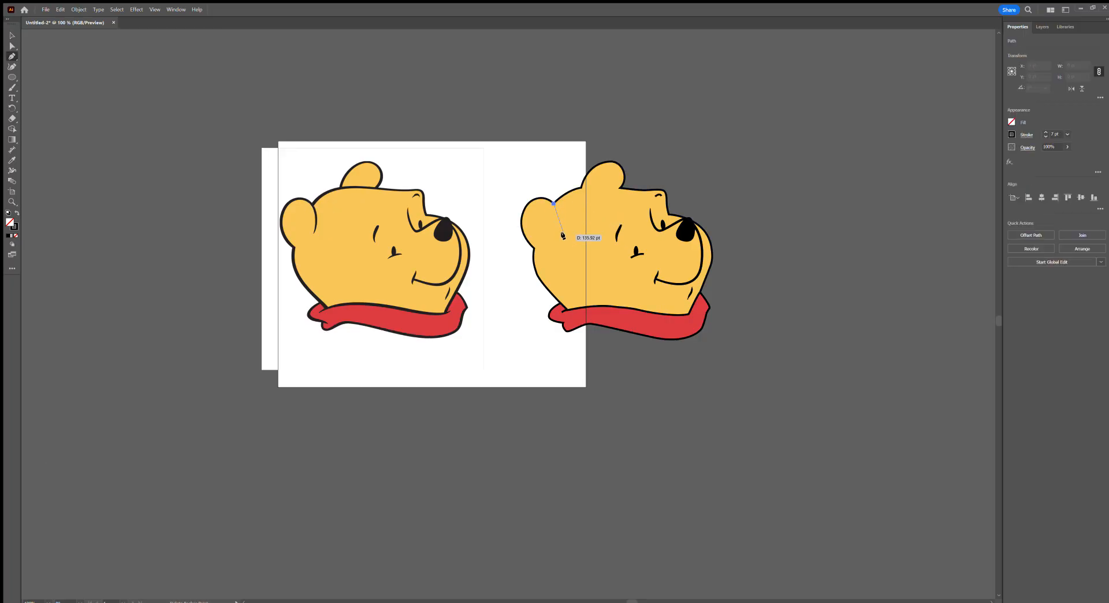
drag(554, 231, 549, 240)
ctrl+click(592, 233)
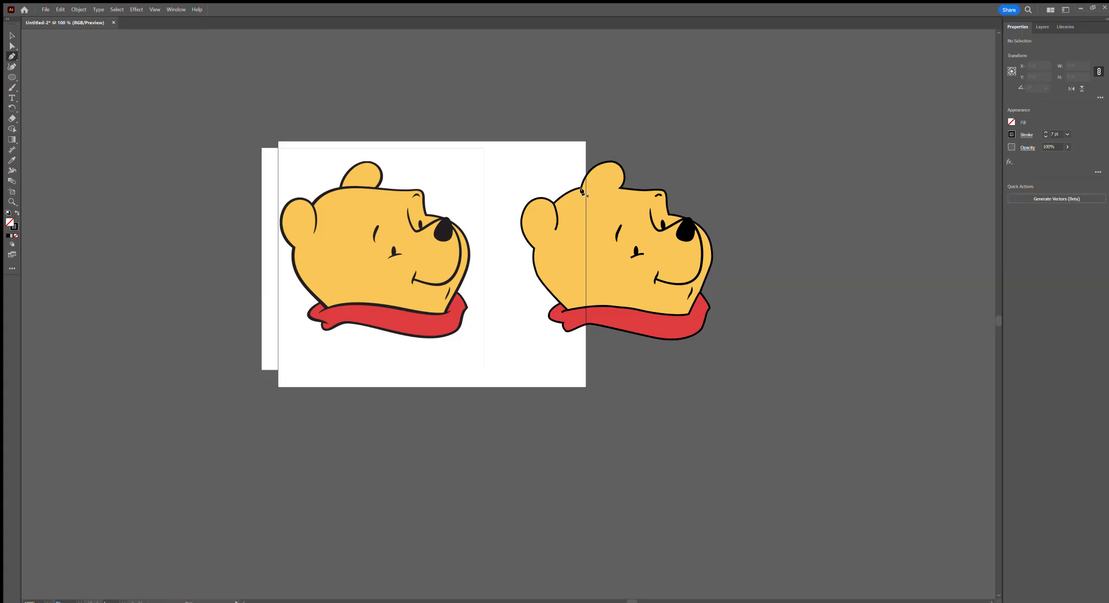
Draw a curved 7 pt black line across the base of the upper ear to separate it from the head.
click(581, 188)
drag(621, 188, 639, 193)
ctrl+click(730, 173)
drag(741, 160, 705, 194)
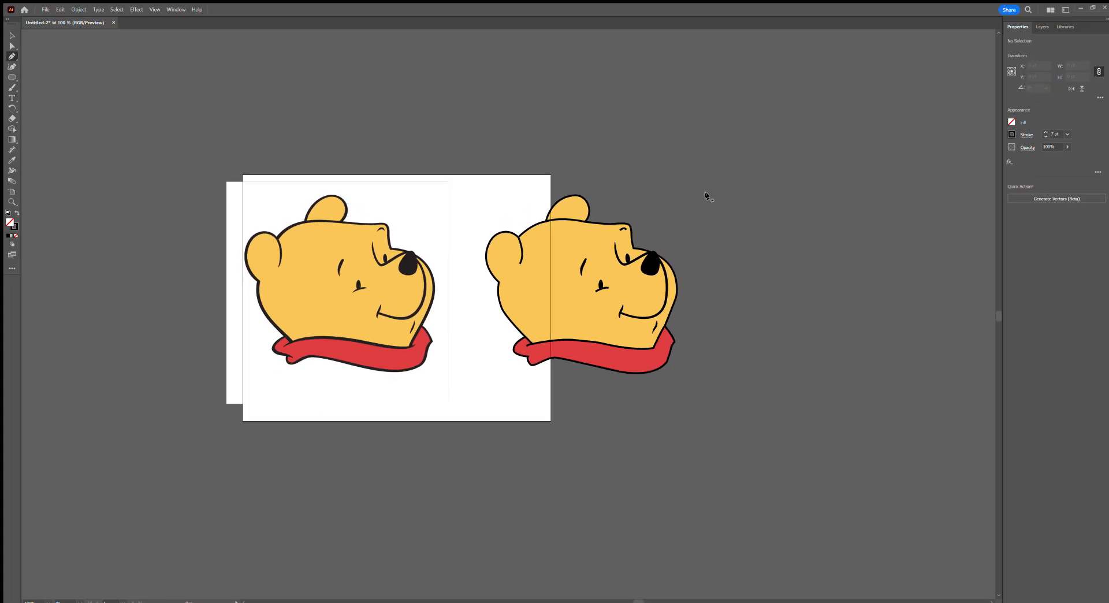